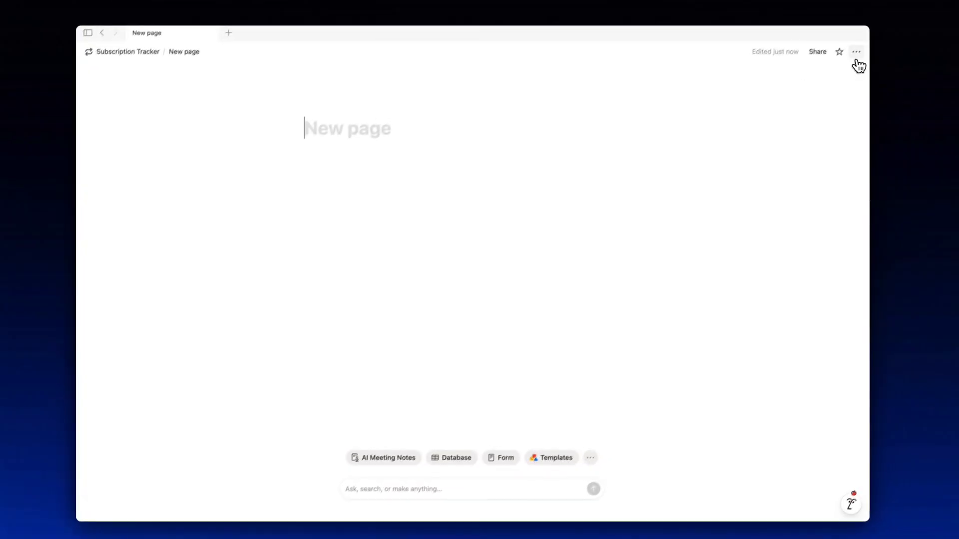
# Make the page full width and title it 'Subscription Tracker'.
pyautogui.click(856, 53)
pyautogui.click(813, 220)
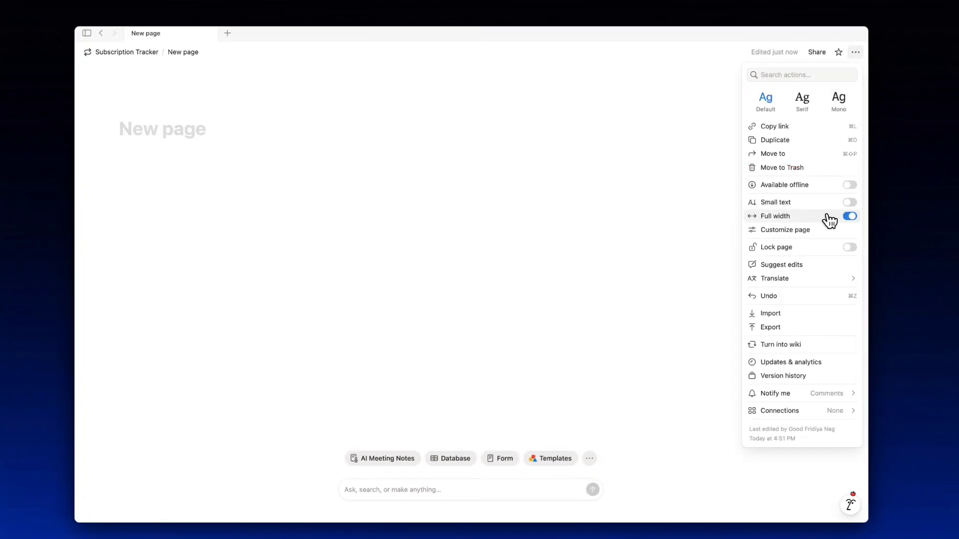
pyautogui.click(172, 131)
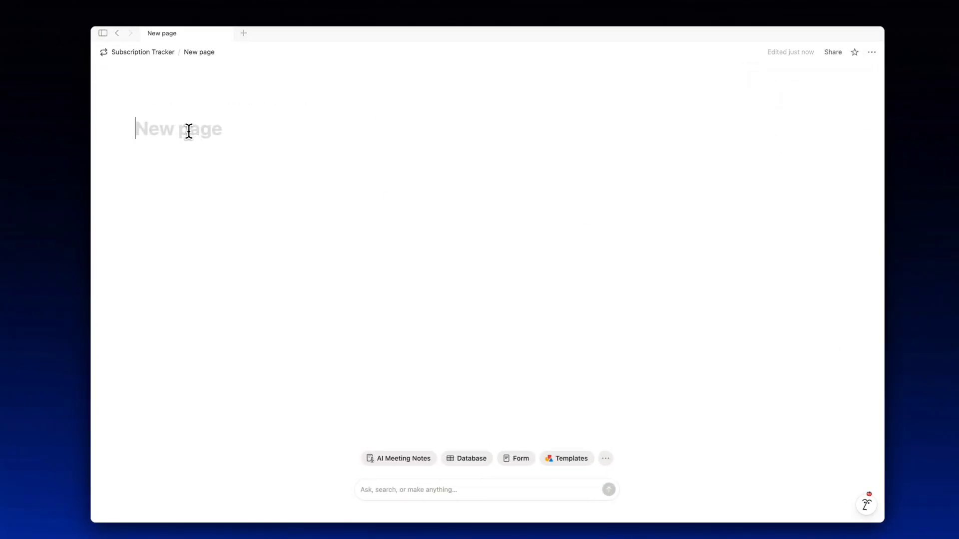
pyautogui.write('Subscriptio')
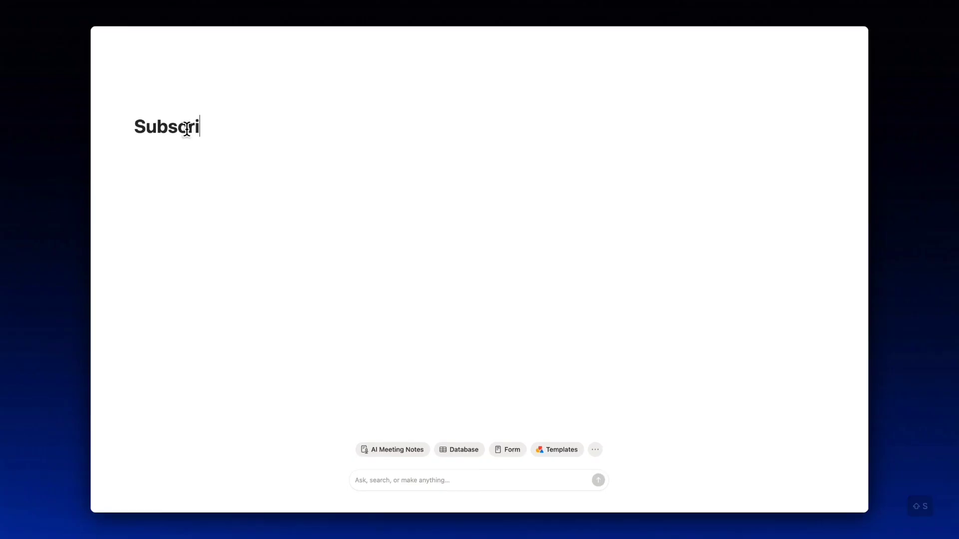
pyautogui.write('n Tracker')
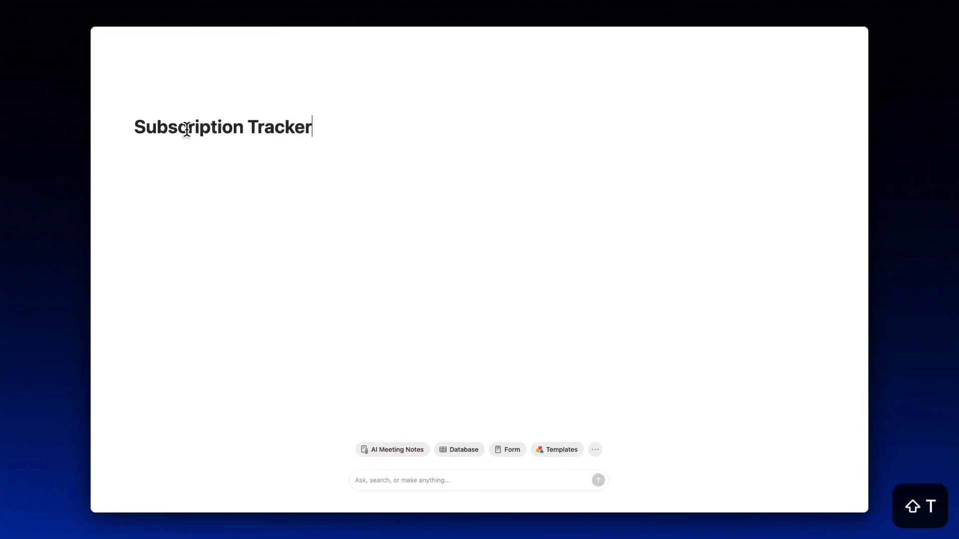
# Give the page a repeat-arrows icon from the Icons collection.
pyautogui.click(142, 106)
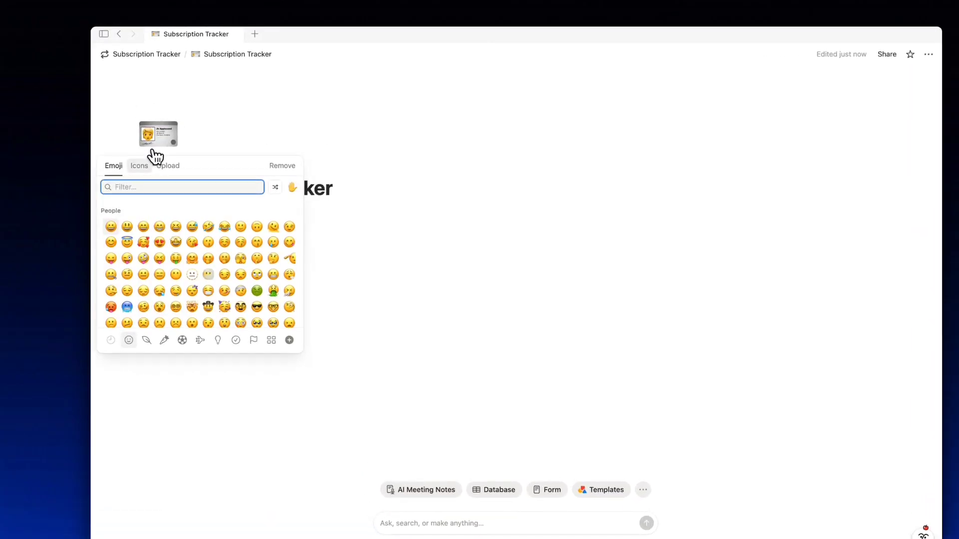
pyautogui.click(141, 165)
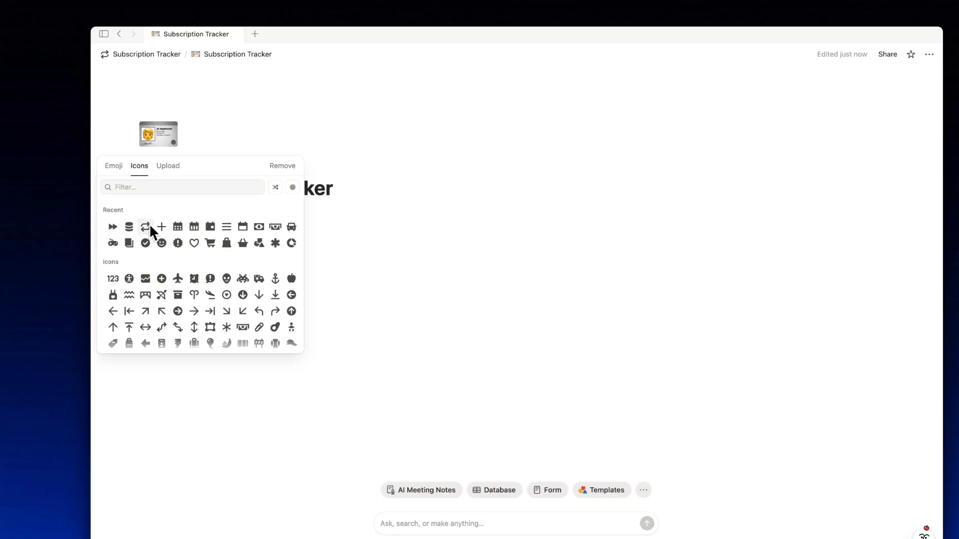
pyautogui.click(146, 227)
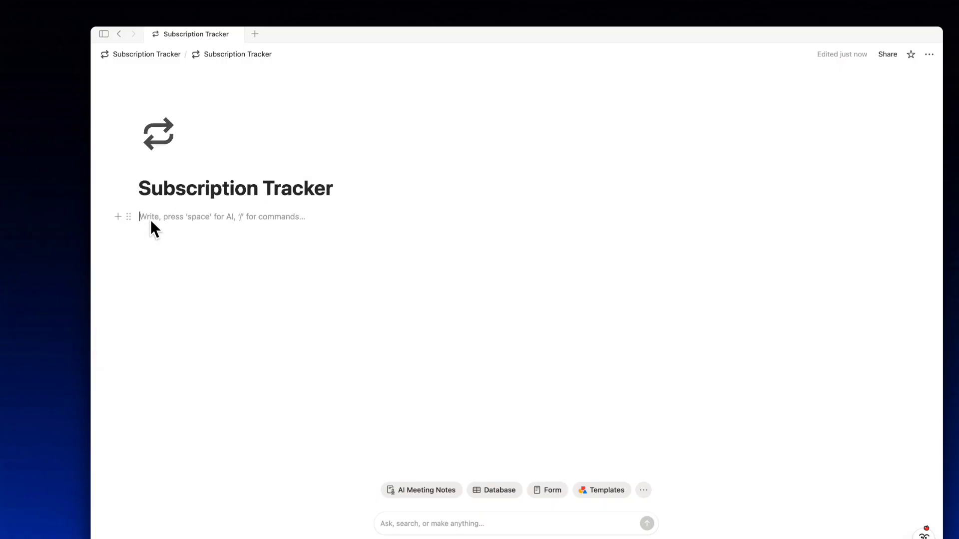
# Create a subpage with /page, make it full width and title it 'Database'.
pyautogui.write('/page')
pyautogui.press('Return')
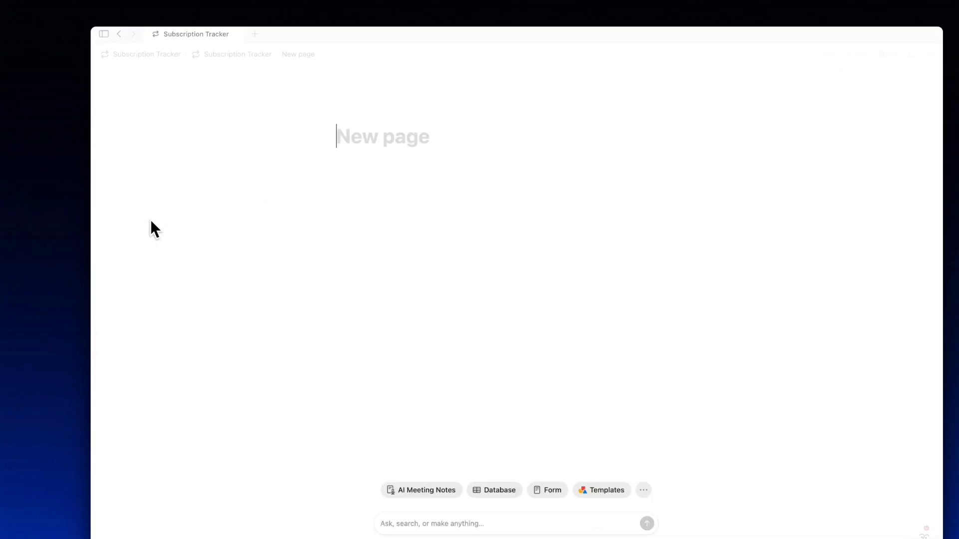
pyautogui.click(930, 54)
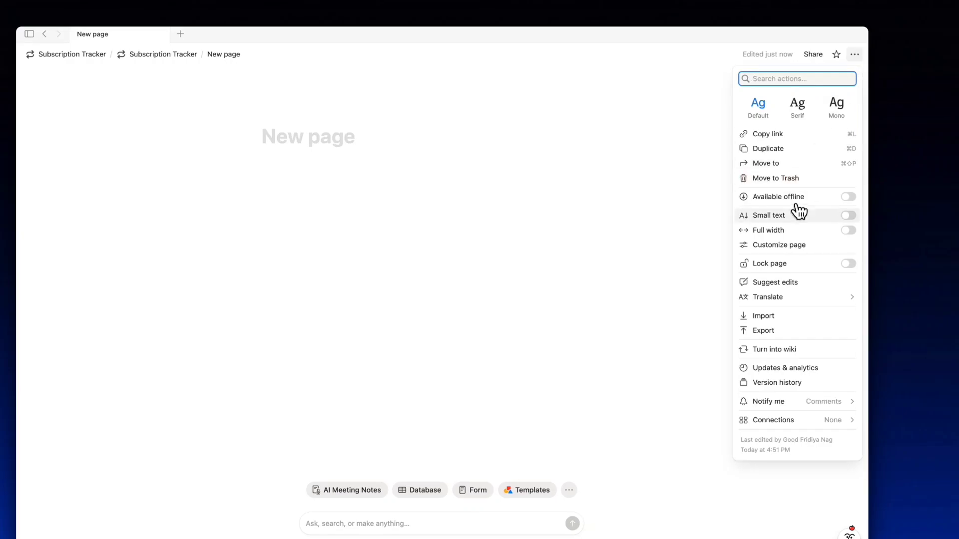
pyautogui.click(792, 230)
pyautogui.click(84, 134)
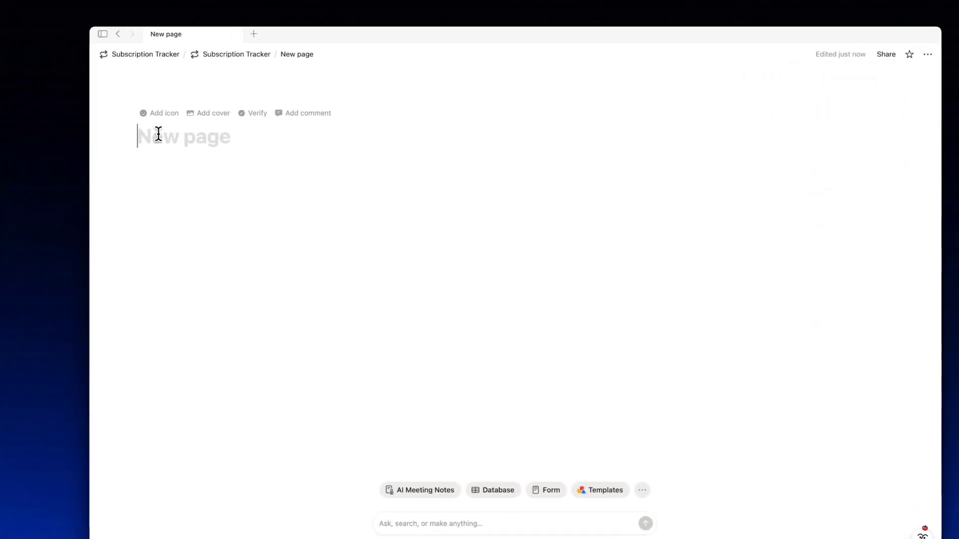
pyautogui.write('Database')
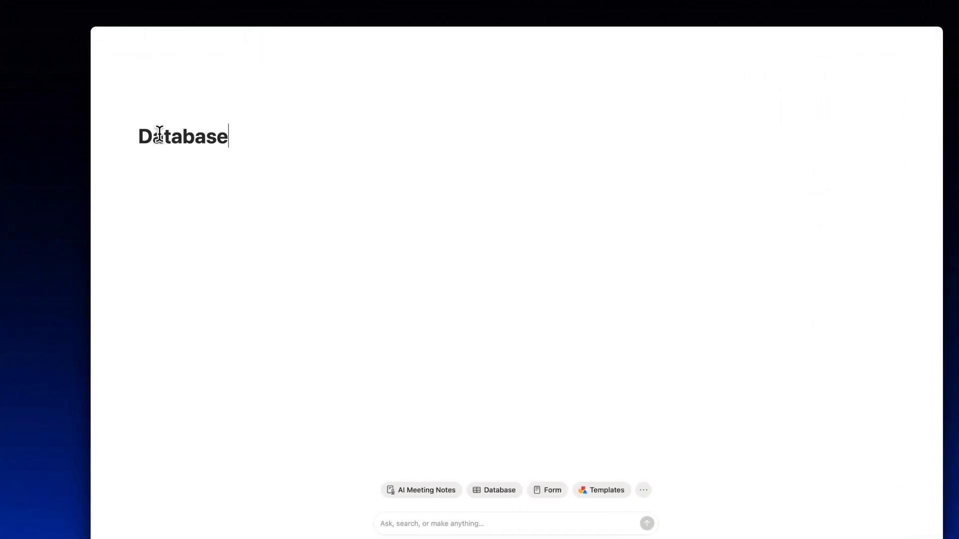
# Give the Database page a stacked-database icon.
pyautogui.click(151, 113)
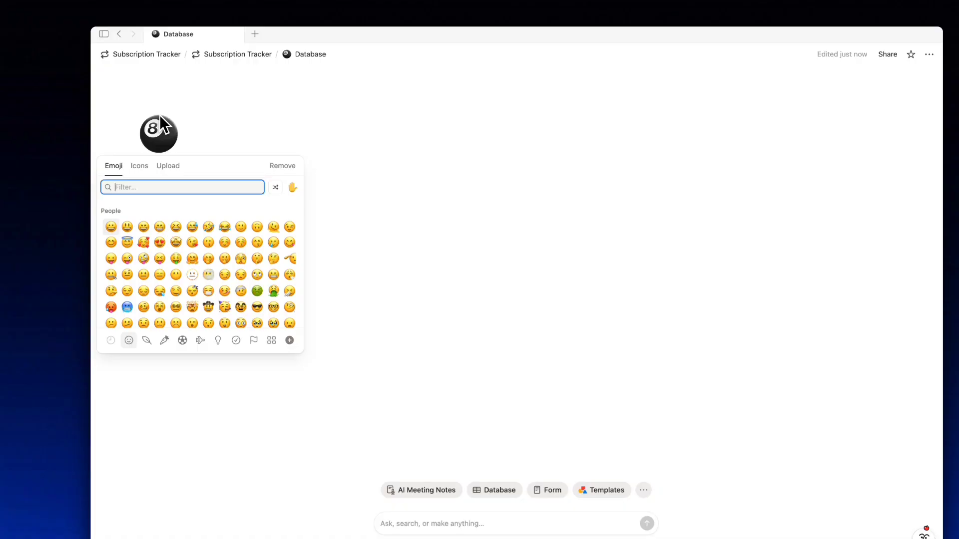
pyautogui.click(142, 167)
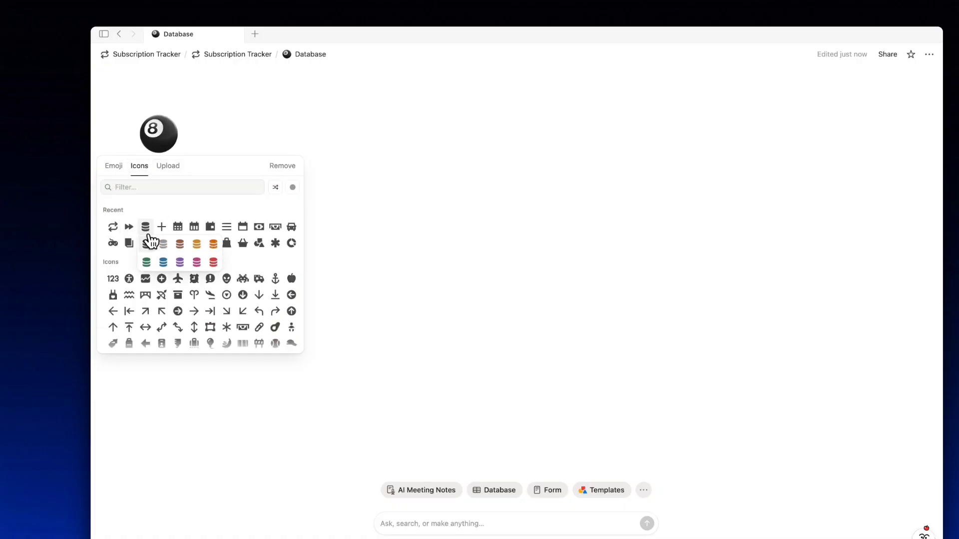
pyautogui.click(147, 228)
# Insert an inline database named 'Subscriptions' and widen its Name column slightly.
pyautogui.write('/inline')
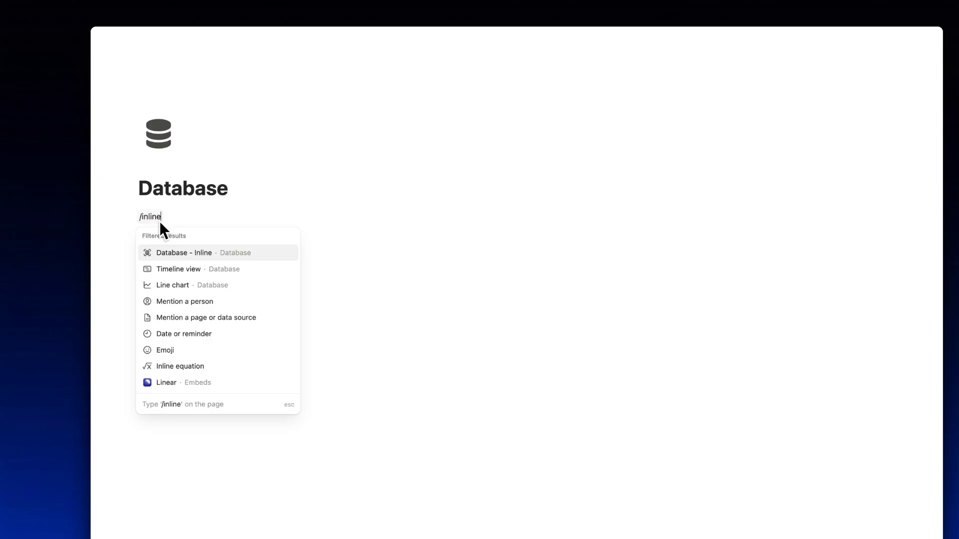
pyautogui.press('Return')
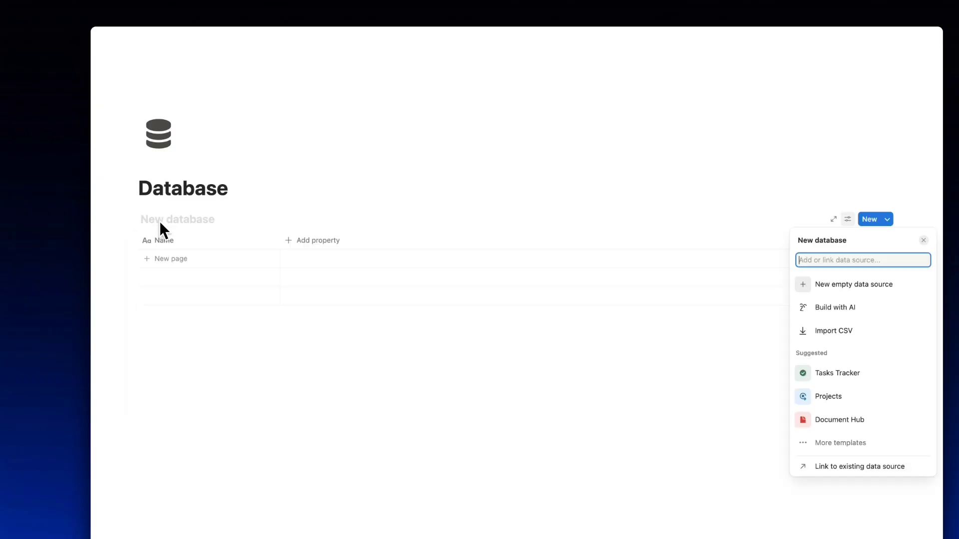
pyautogui.click(165, 219)
pyautogui.write('Subscript')
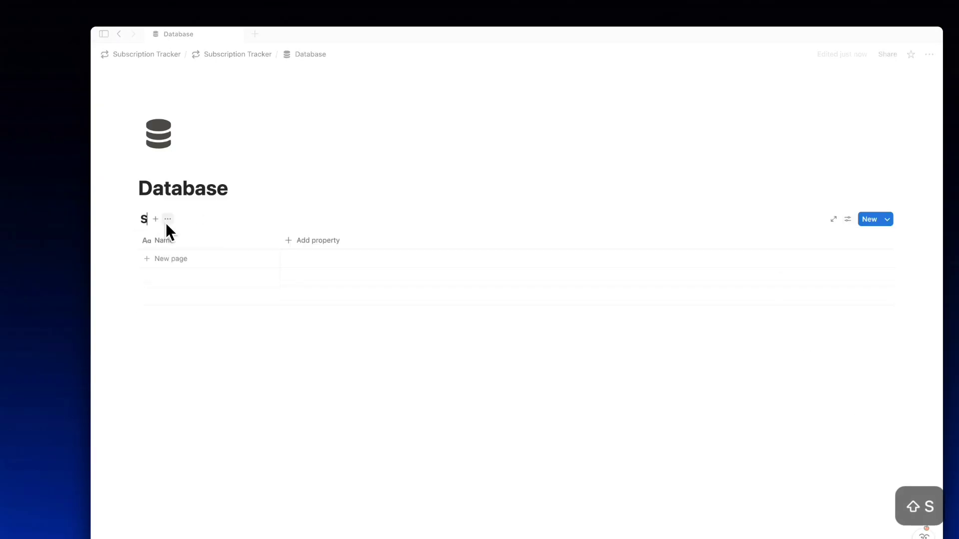
pyautogui.write('ions')
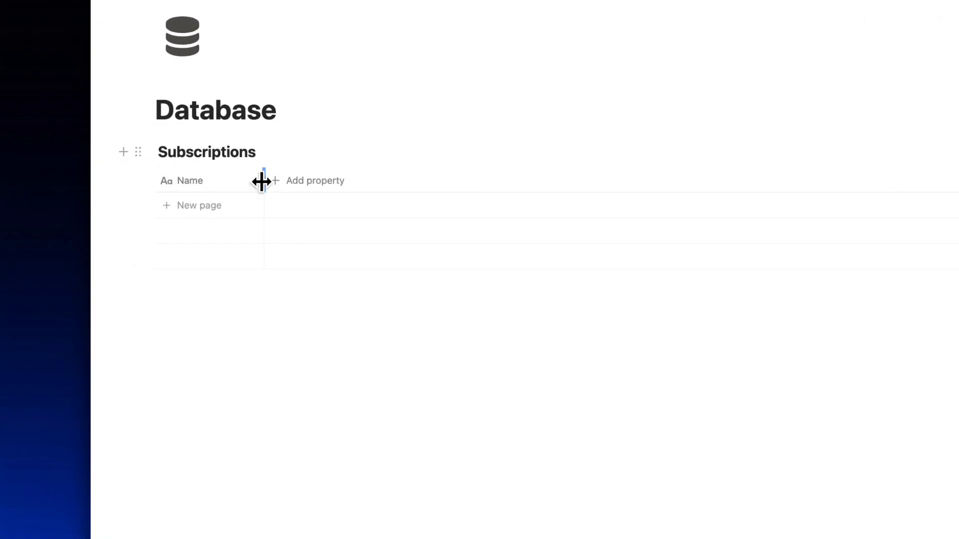
pyautogui.moveTo(263, 181); pyautogui.dragTo(275, 181)
# Add a Select property to the table named 'Billing'.
pyautogui.click(309, 181)
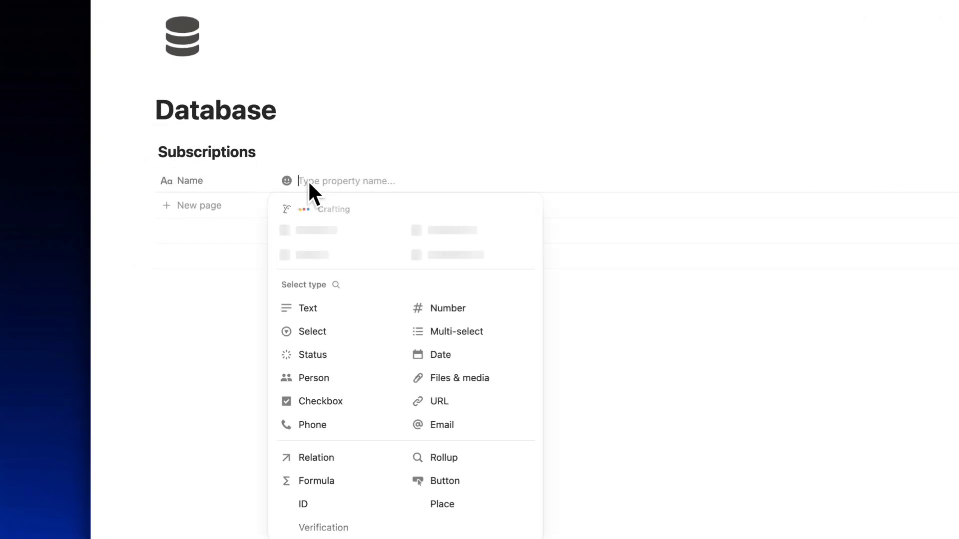
pyautogui.click(322, 331)
pyautogui.click(341, 185)
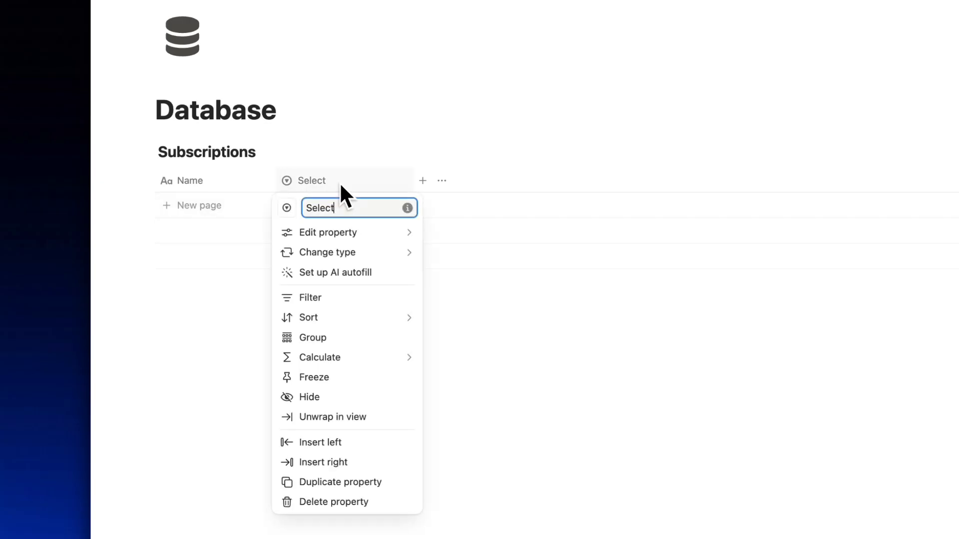
pyautogui.write('Billi')
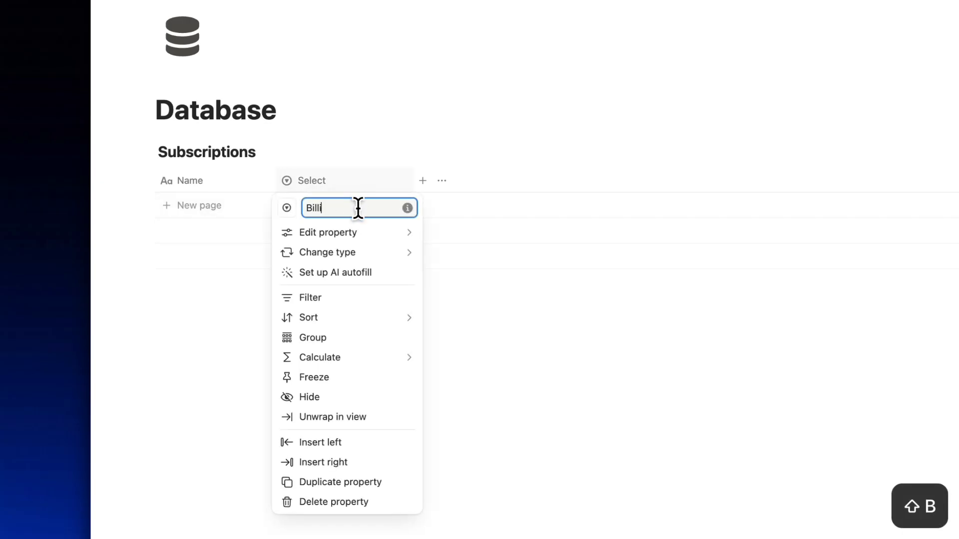
pyautogui.write('ng')
# Give Billing the options Monthly, Quarterly and Annually.
pyautogui.click(373, 233)
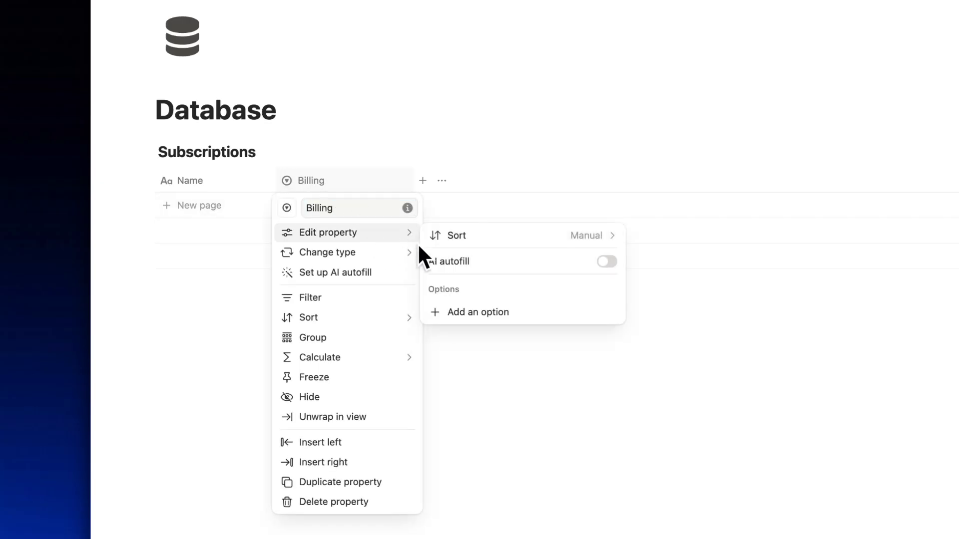
pyautogui.click(472, 313)
pyautogui.write('Monthly')
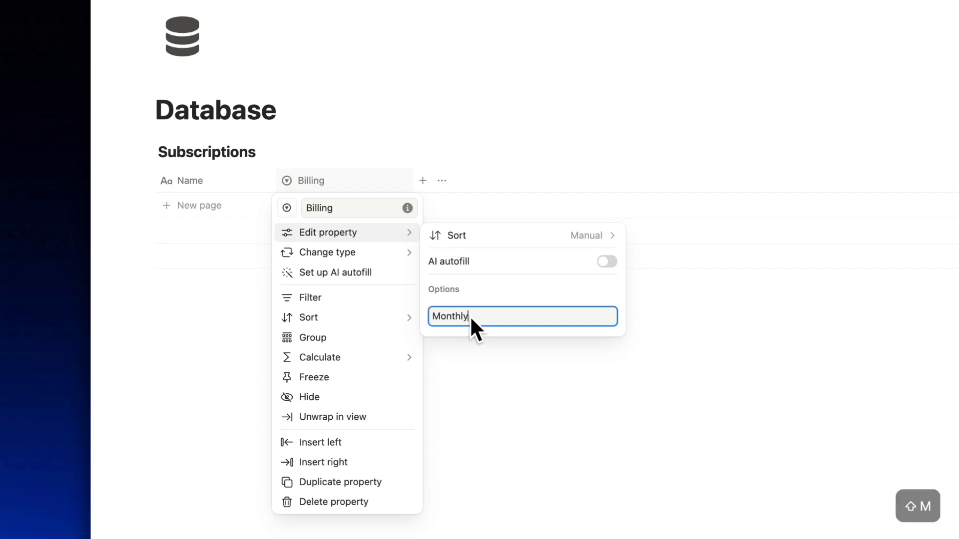
pyautogui.press('Return')
pyautogui.write('Qu')
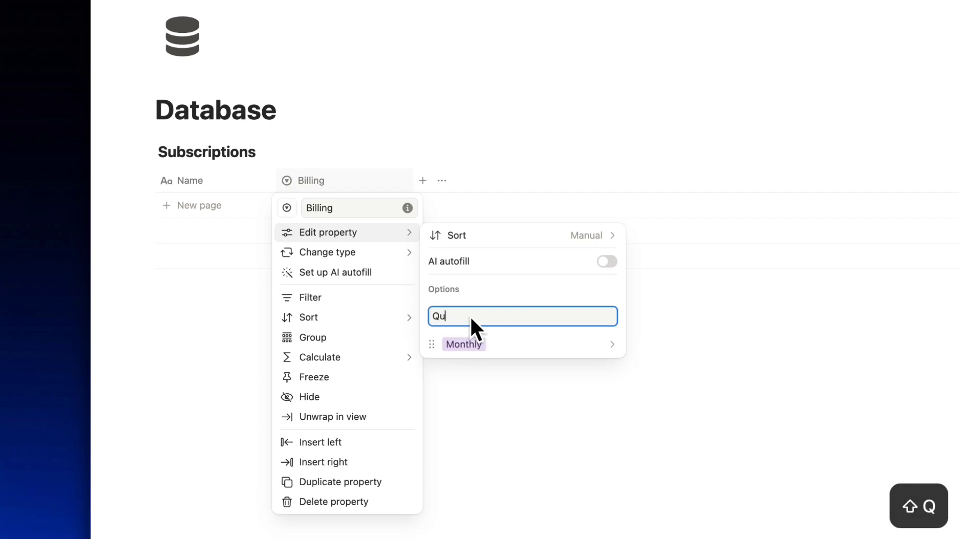
pyautogui.write('arterly')
pyautogui.press('Return')
pyautogui.write('A')
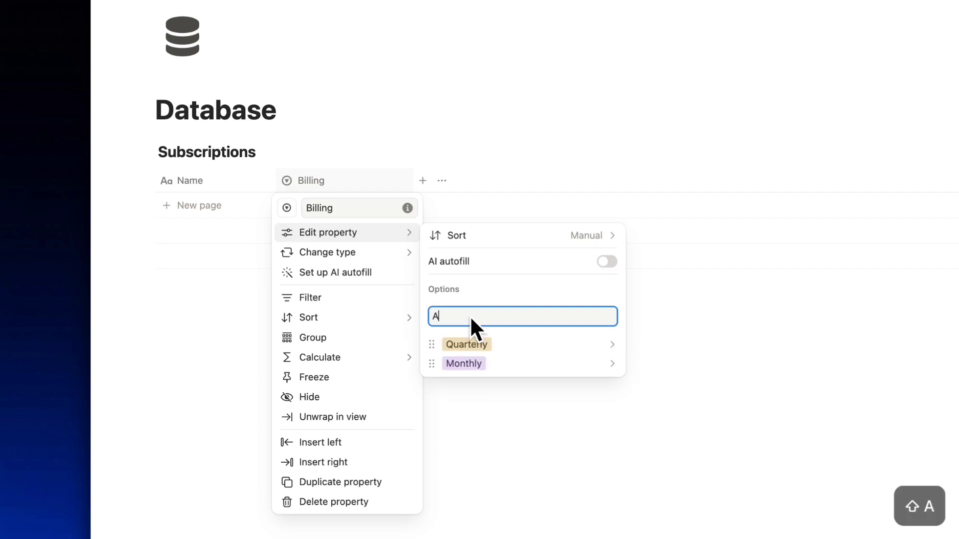
pyautogui.write('nnually')
pyautogui.press('Return')
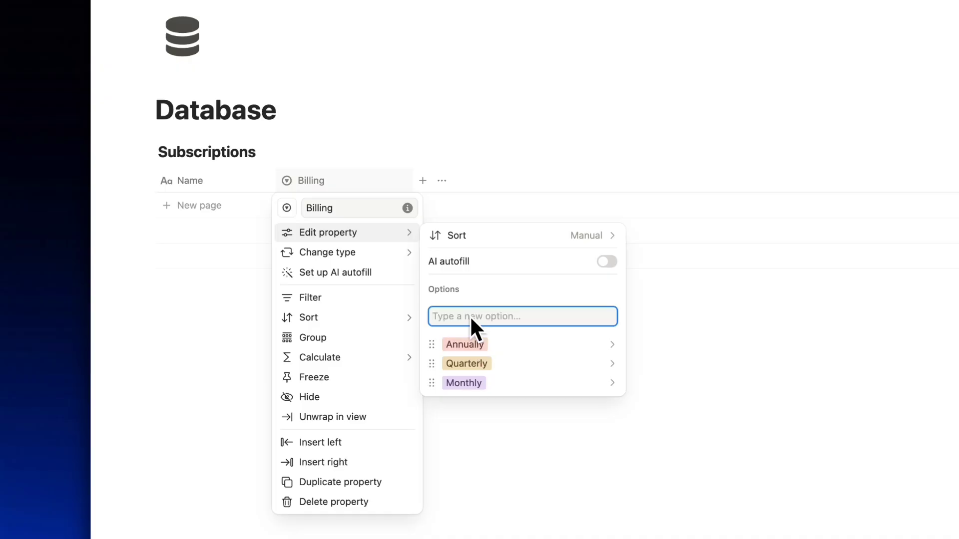
pyautogui.click(629, 324)
# Add a Number property named 'Cost' formatted as US Dollar.
pyautogui.click(315, 159)
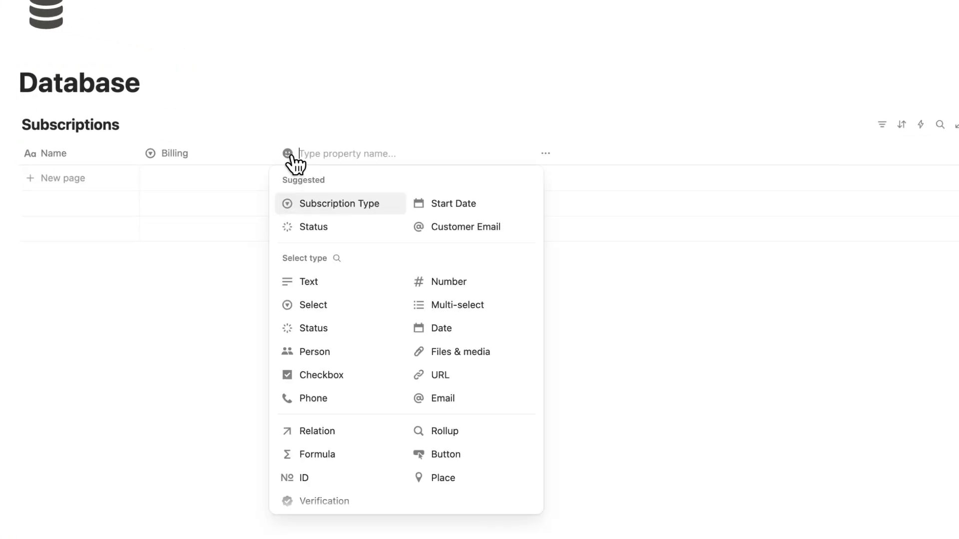
pyautogui.click(450, 284)
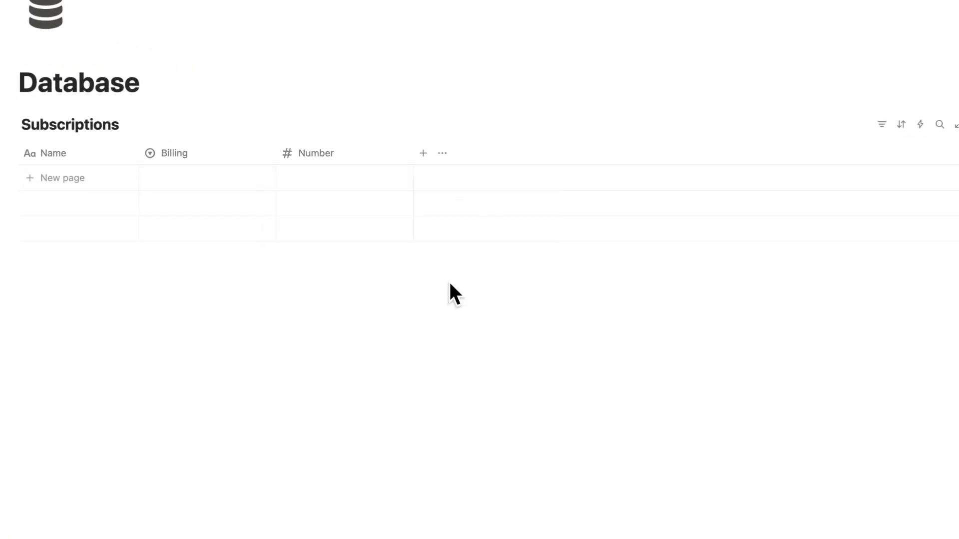
pyautogui.click(320, 150)
pyautogui.write('Cost')
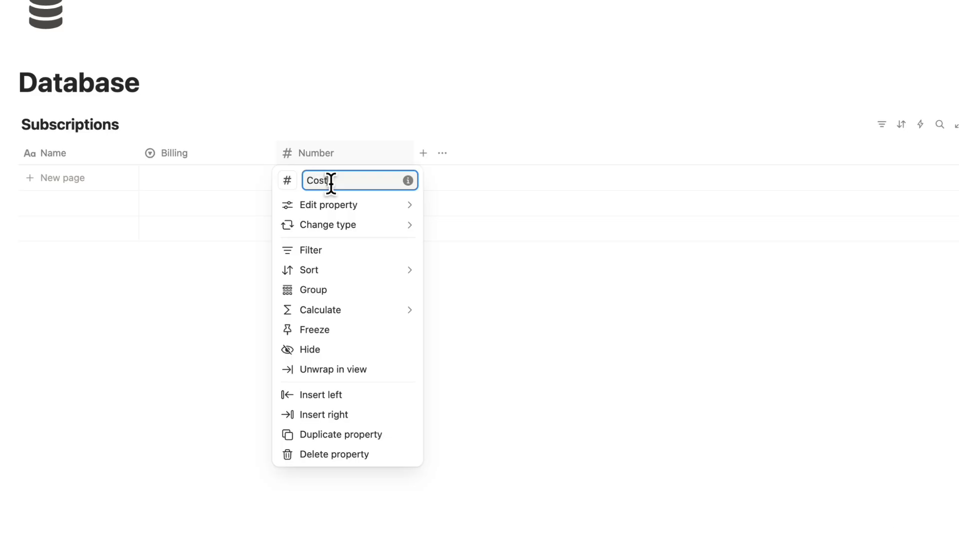
pyautogui.moveTo(342, 209)
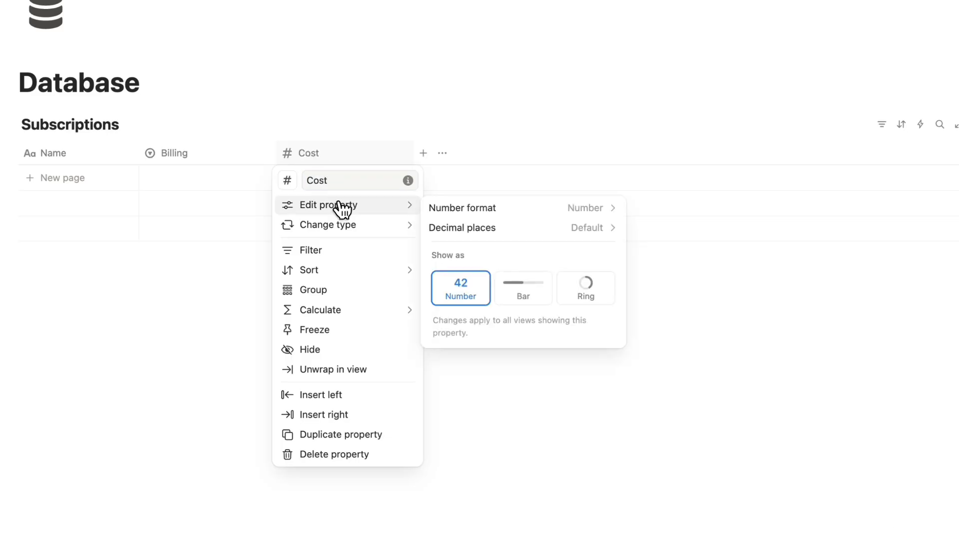
pyautogui.click(469, 208)
pyautogui.click(525, 194)
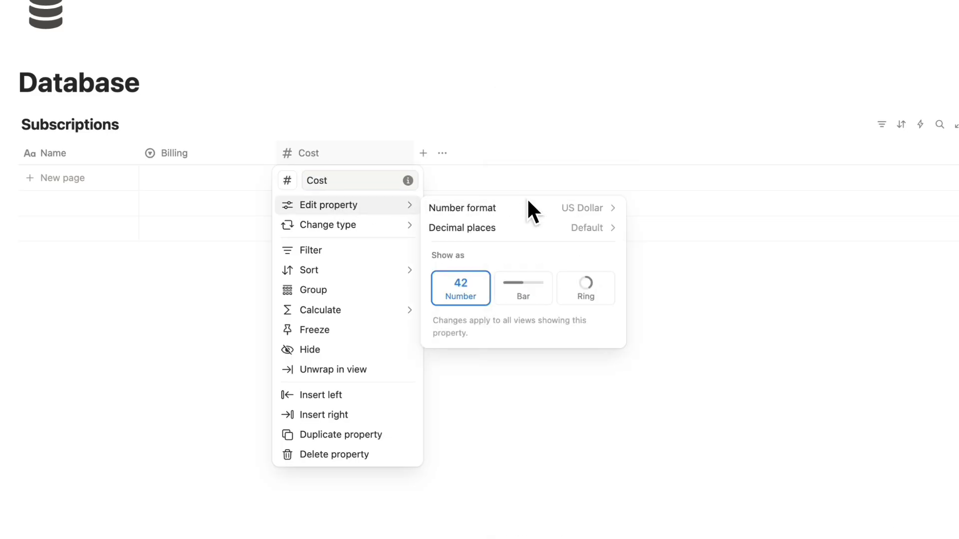
# Add a Date property named 'Last Renewal'.
pyautogui.click(497, 144)
pyautogui.click(423, 153)
pyautogui.click(601, 332)
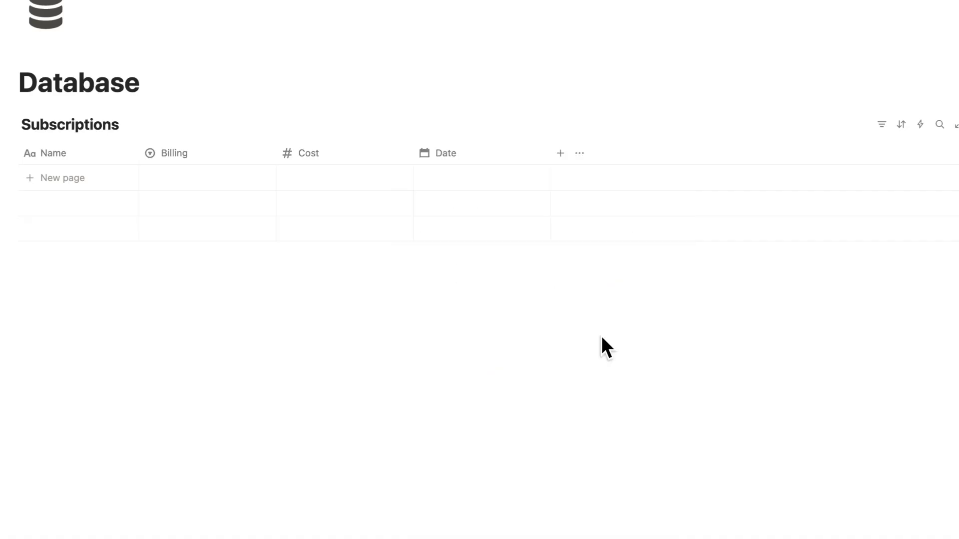
pyautogui.click(479, 153)
pyautogui.doubleClick(460, 180)
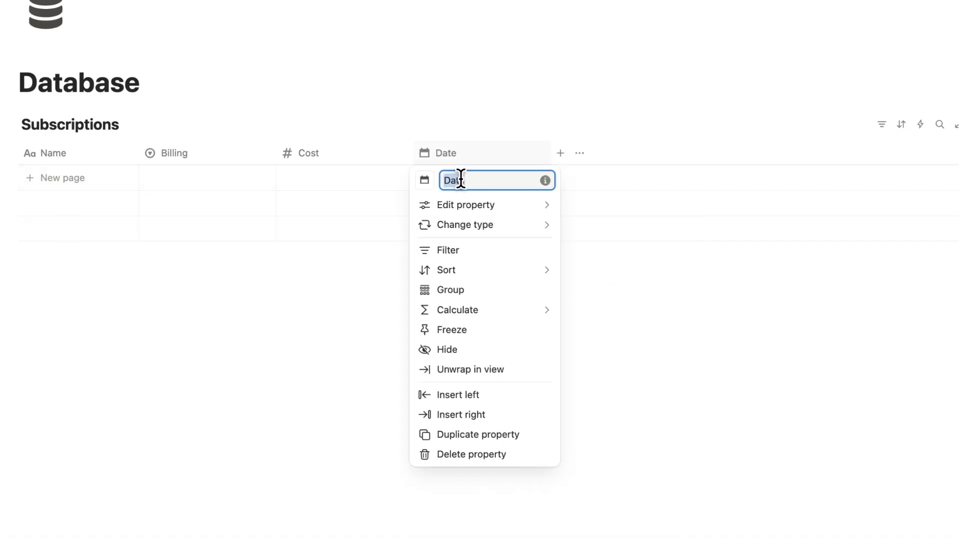
pyautogui.write('Last Rene')
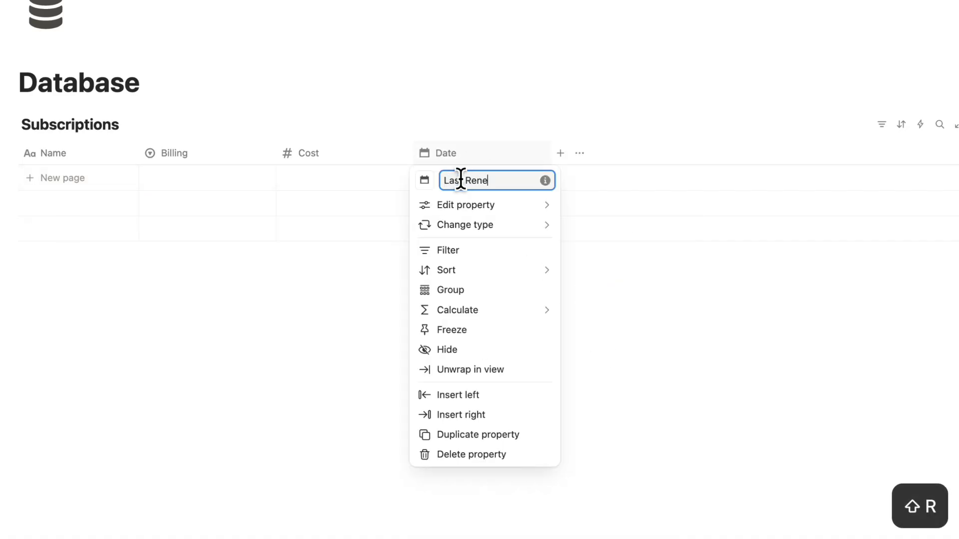
pyautogui.write('wal')
pyautogui.click(591, 136)
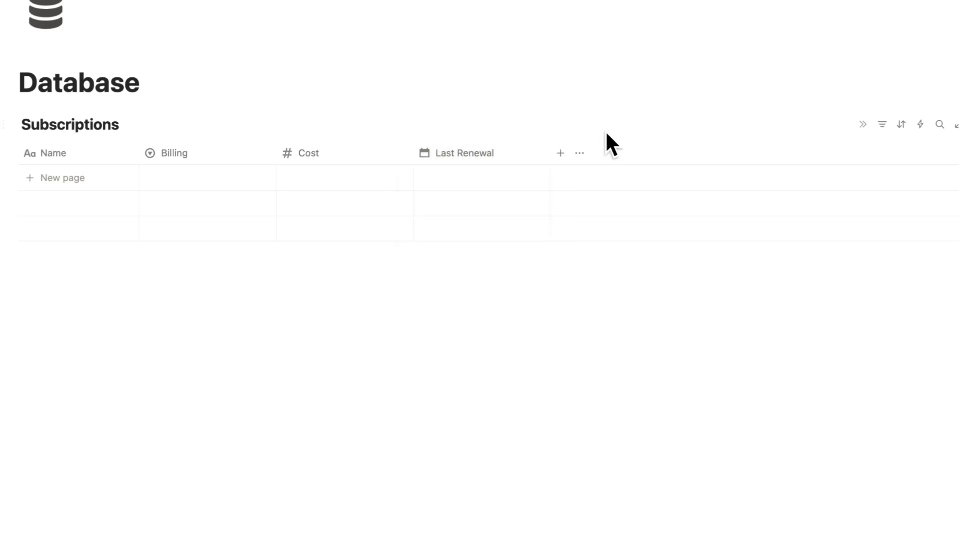
pyautogui.click(561, 153)
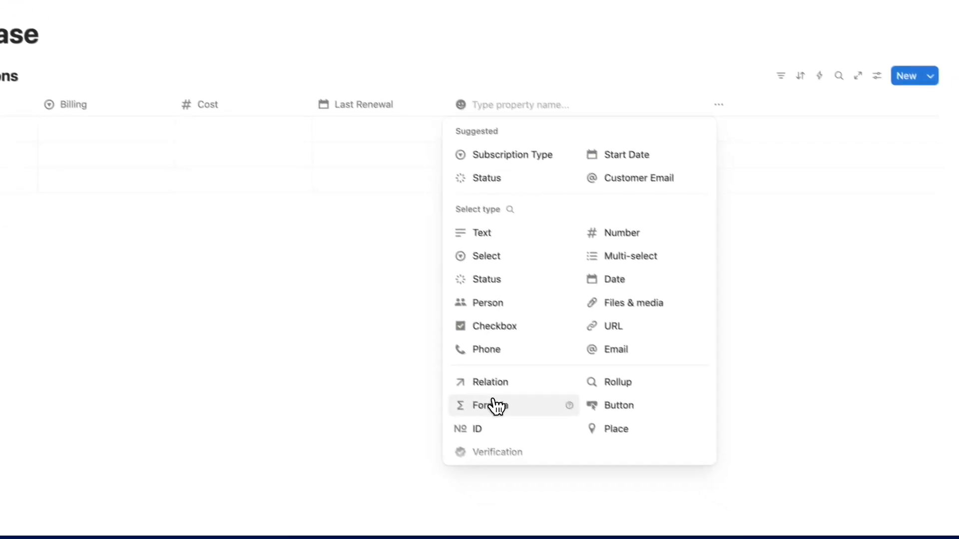
# Add a 'Next Renewal' formula adding 1 month, 3 months or 1 year to Last Renewal by Billing.
pyautogui.click(591, 454)
pyautogui.click(472, 96)
pyautogui.doubleClick(474, 115)
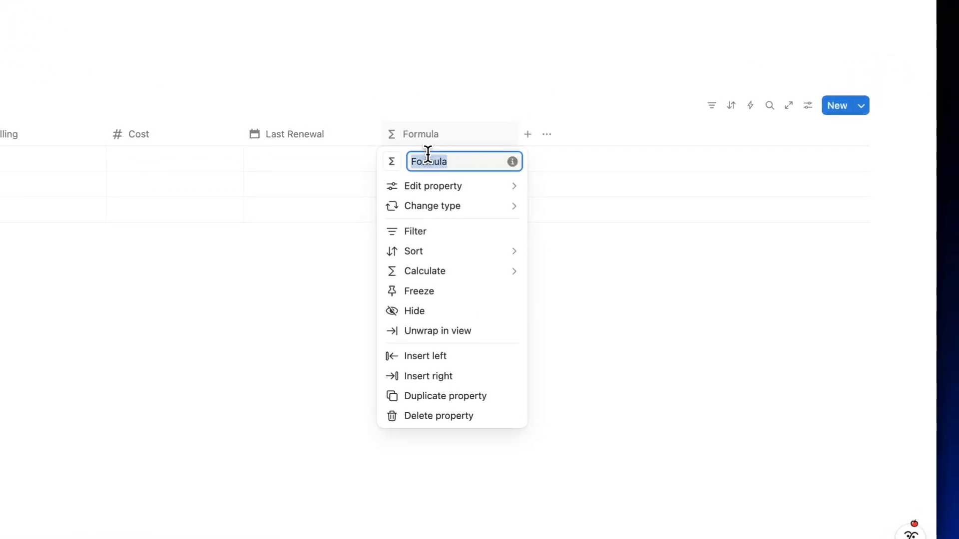
pyautogui.write('New Ren')
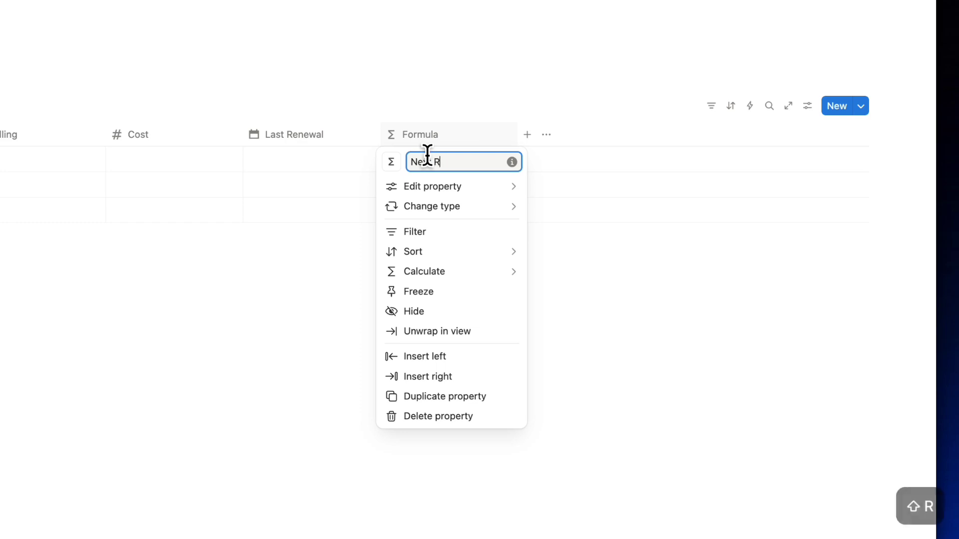
pyautogui.write('ewal')
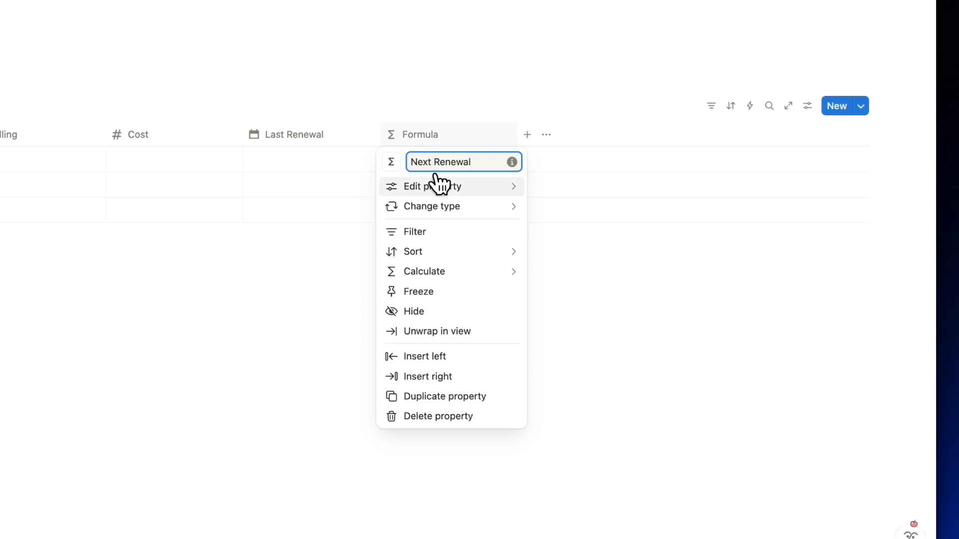
pyautogui.moveTo(439, 188)
pyautogui.click(584, 190)
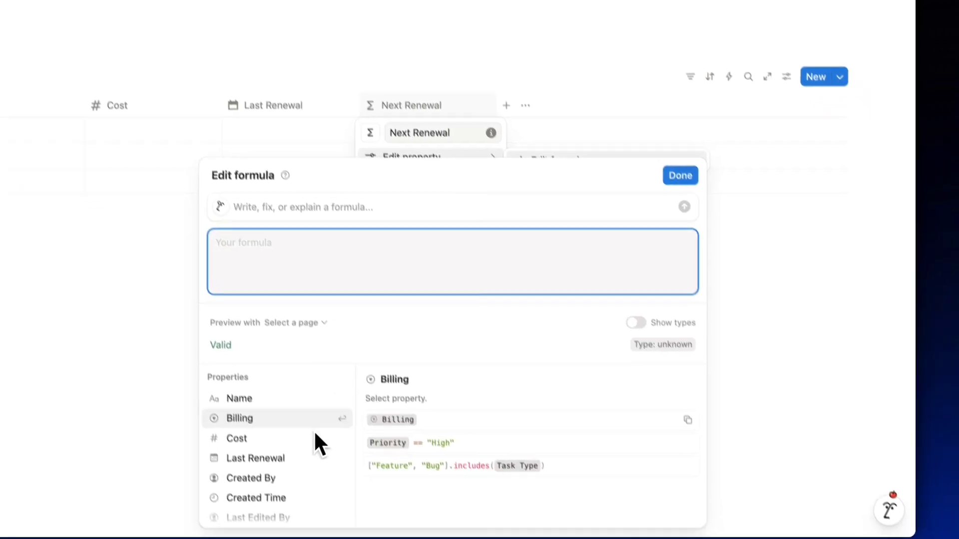
pyautogui.write('ifs(Billing == "Monthly", dateAdd(Last Renewal, 1, "months"),   Billing == "Quarterly", dateAdd(Last Renewal, 3, "months"),   Billing == "Annually", dateAdd(Last Renewal, 1, "years")   )')
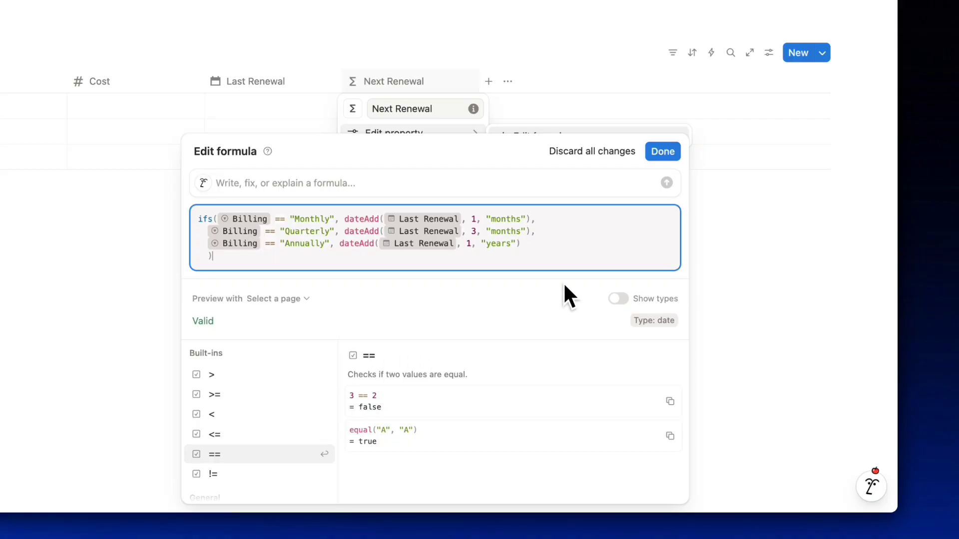
pyautogui.click(660, 152)
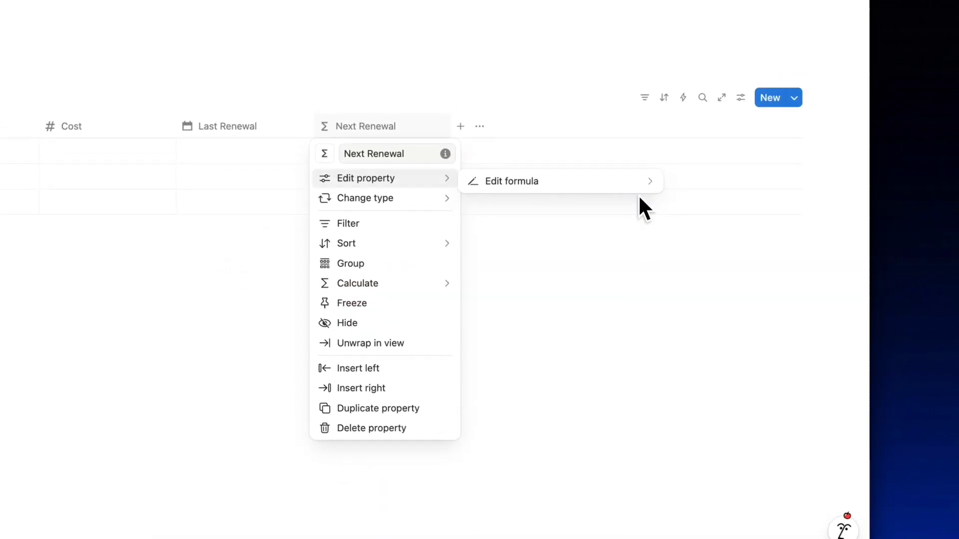
pyautogui.click(542, 228)
# Add a formula property named 'Yearly Cost' with a cash icon.
pyautogui.click(460, 127)
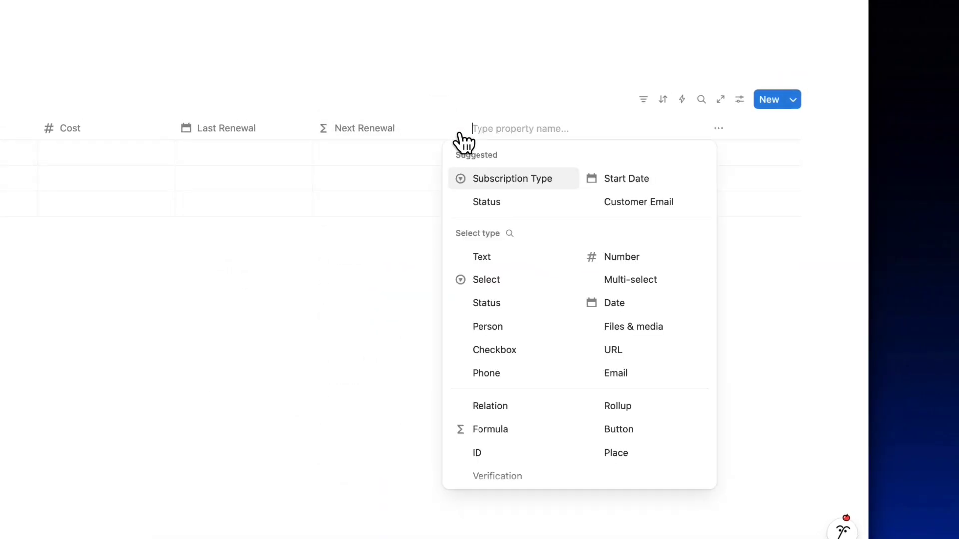
pyautogui.click(492, 429)
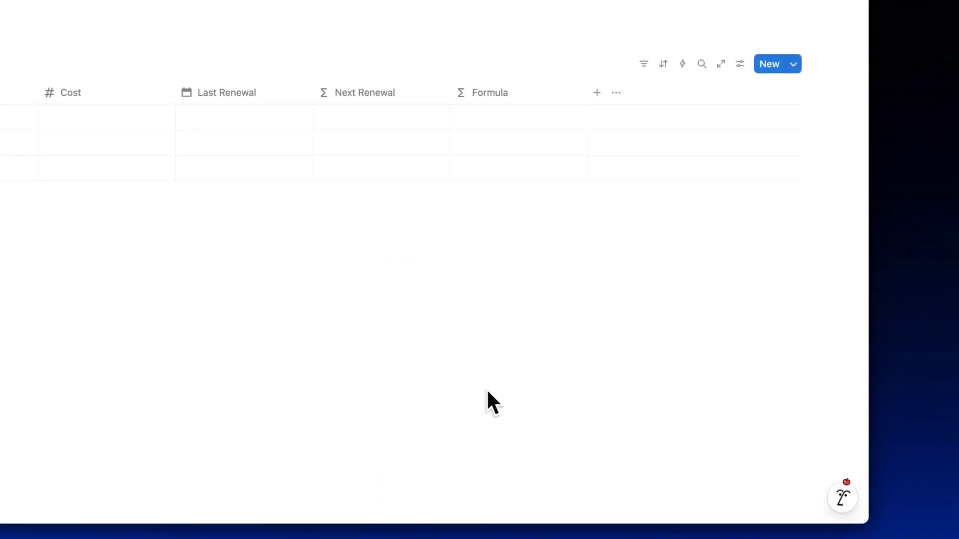
pyautogui.click(480, 97)
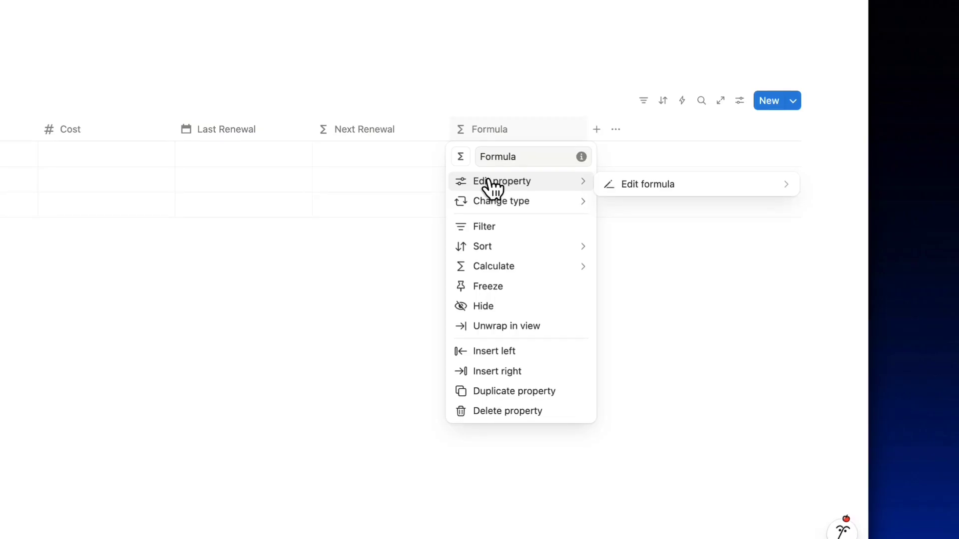
pyautogui.doubleClick(498, 156)
pyautogui.write('Yea')
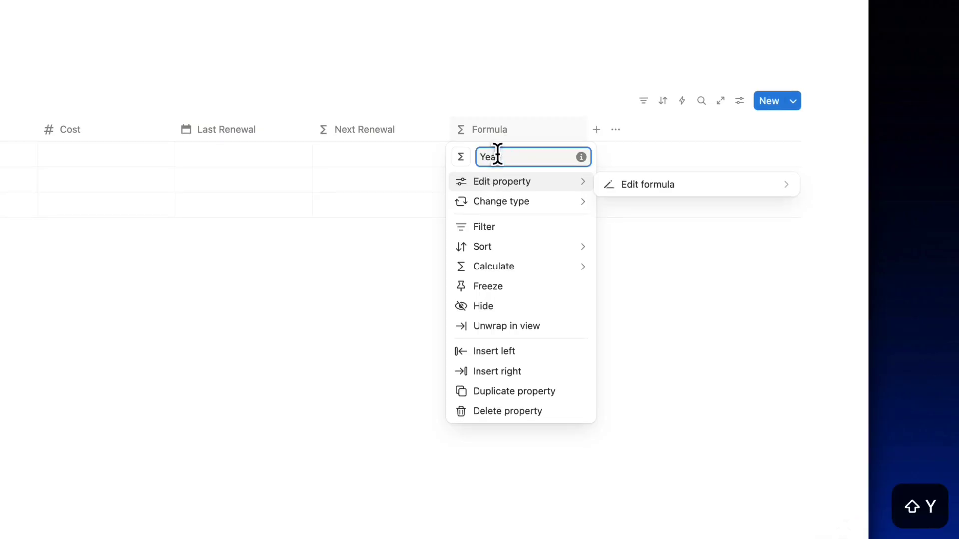
pyautogui.write('rly Cost')
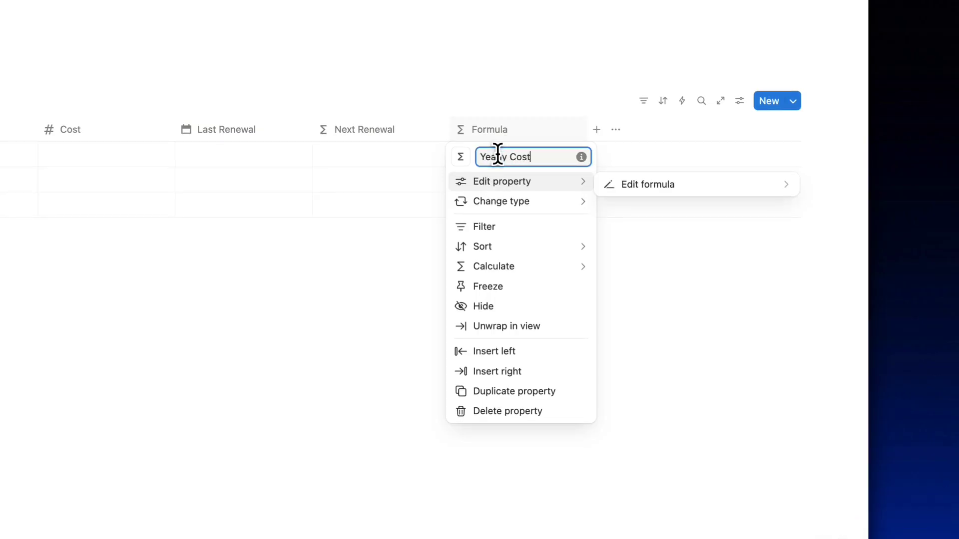
pyautogui.click(460, 158)
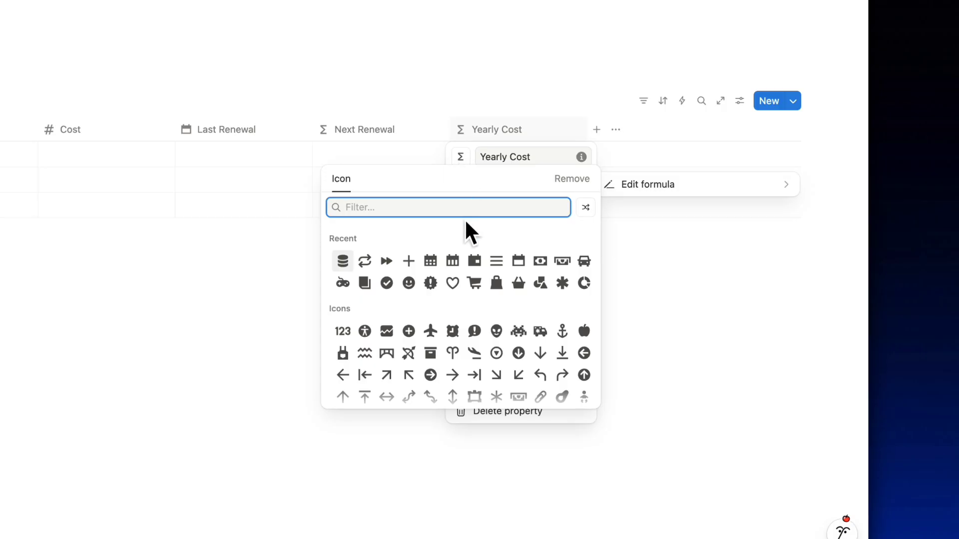
pyautogui.click(540, 262)
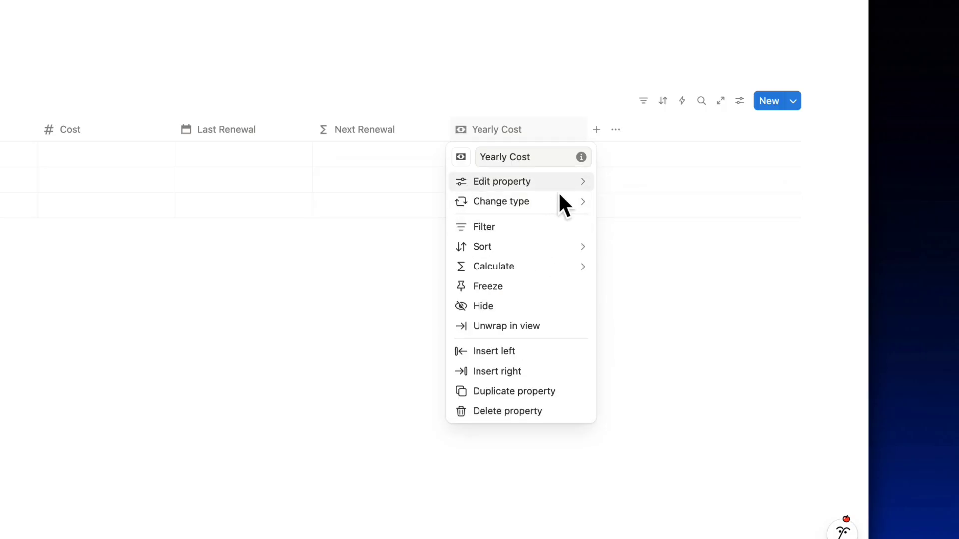
pyautogui.click(632, 186)
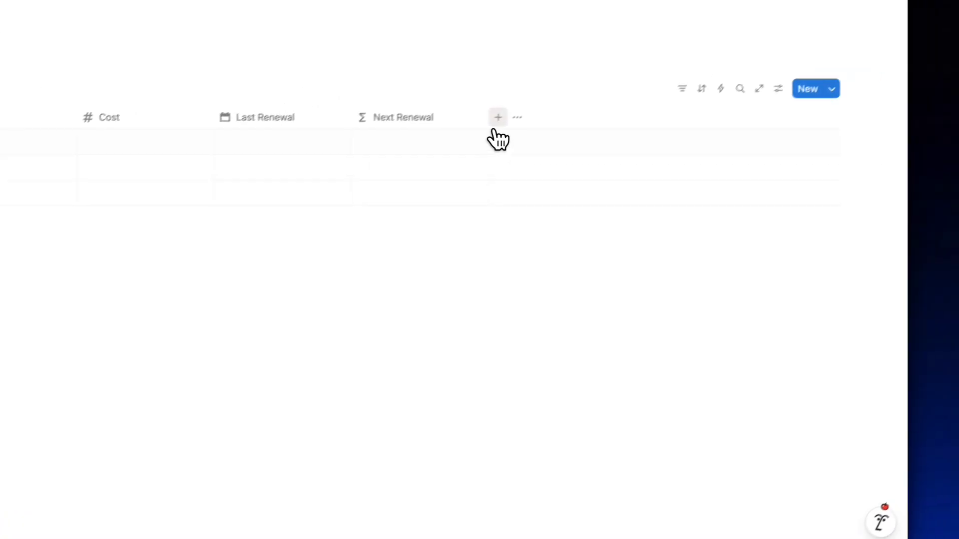
# Re-create the Yearly Cost formula property and give it the money icon.
pyautogui.click(464, 131)
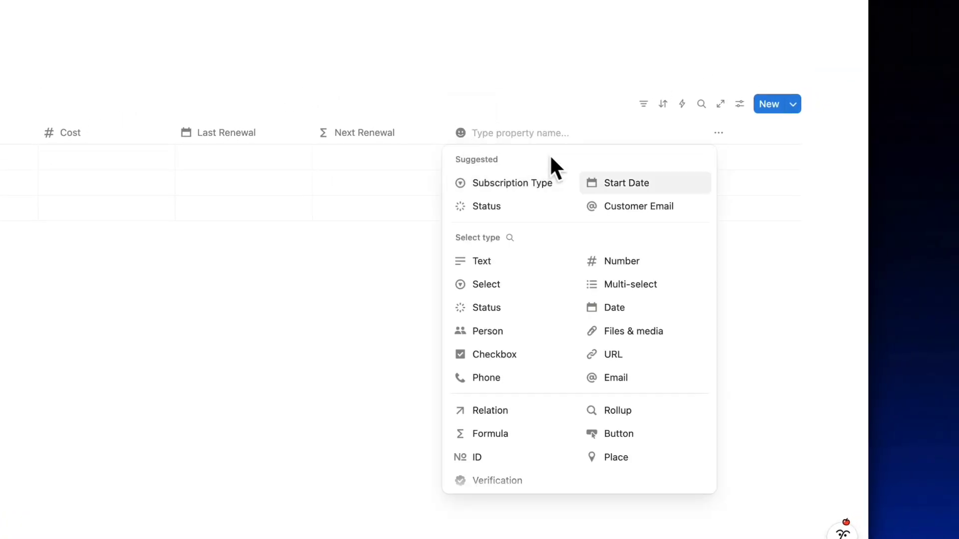
pyautogui.click(502, 434)
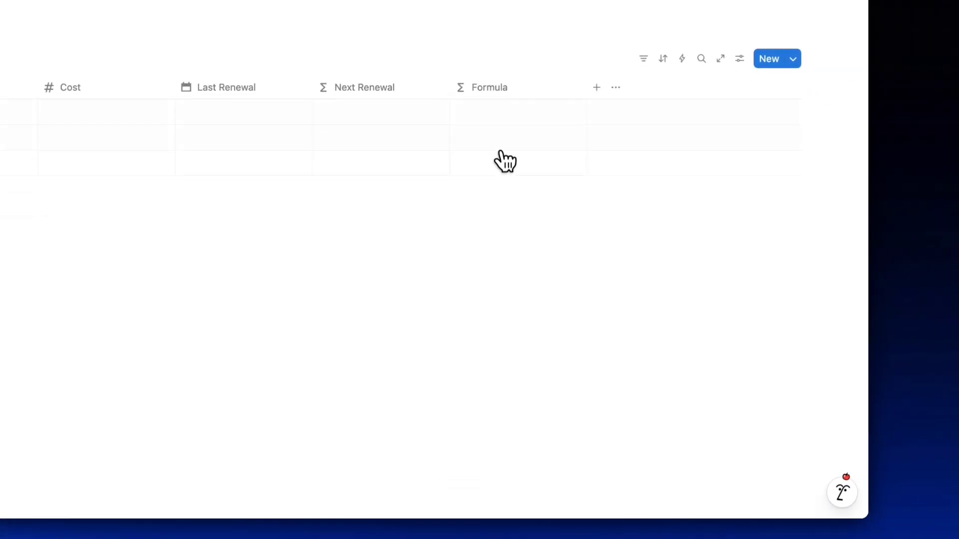
pyautogui.click(493, 131)
pyautogui.doubleClick(511, 151)
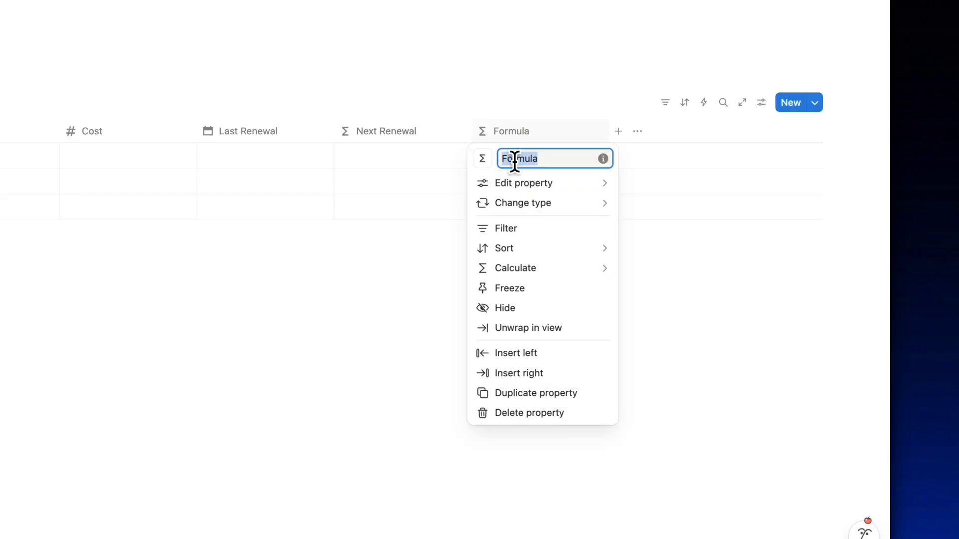
pyautogui.write('Yearly Cost')
pyautogui.click(482, 158)
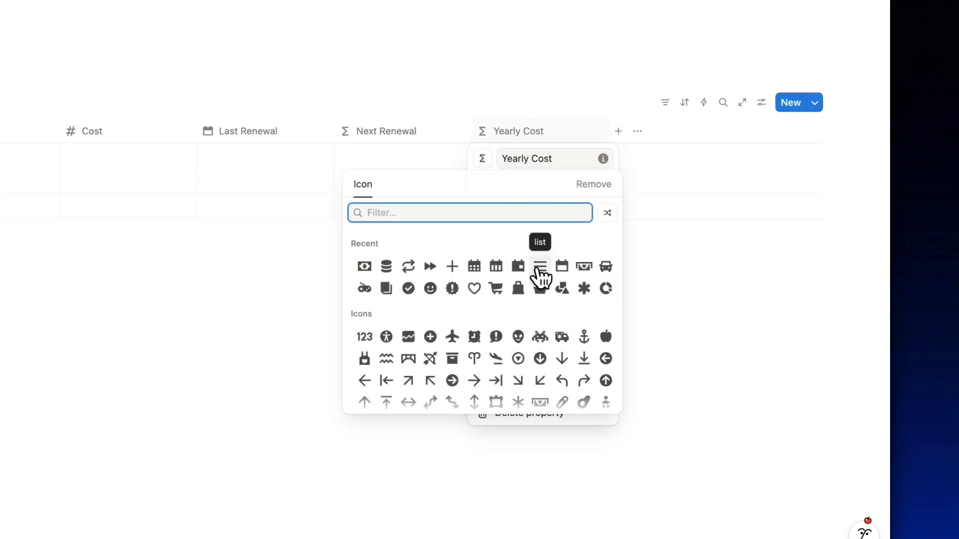
pyautogui.click(582, 266)
# Paste the Yearly Cost formula (Cost ×12 monthly, ×4 quarterly, else Cost) and format as US Dollar.
pyautogui.moveTo(573, 191)
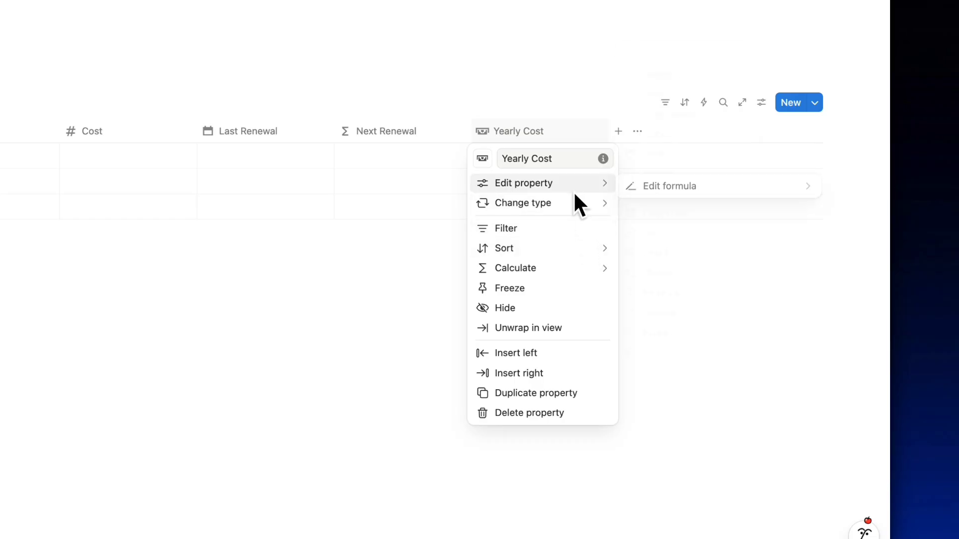
pyautogui.click(645, 186)
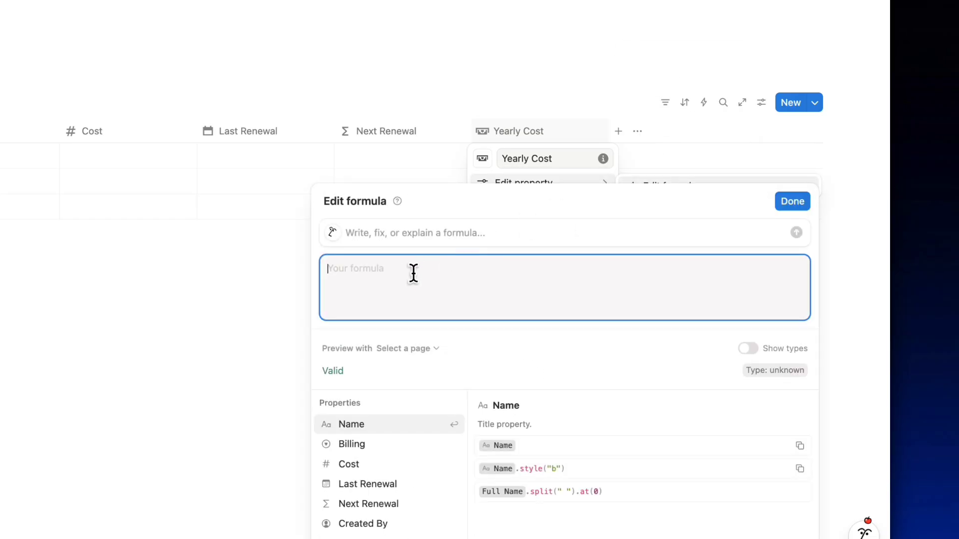
pyautogui.write('ifs(Billing == "Monthly", Cost * 12, Billing == "Quarterly", Cost * 4, Cost)')
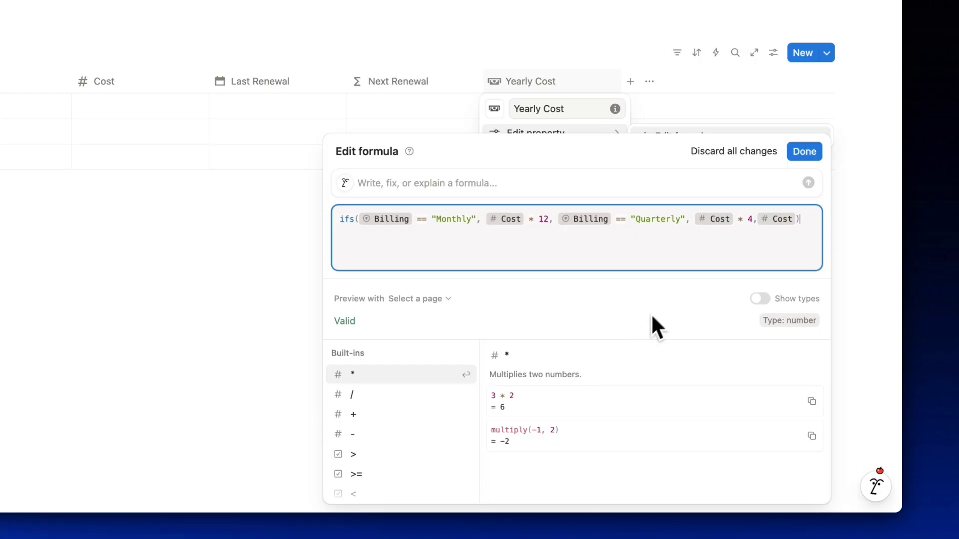
pyautogui.click(804, 152)
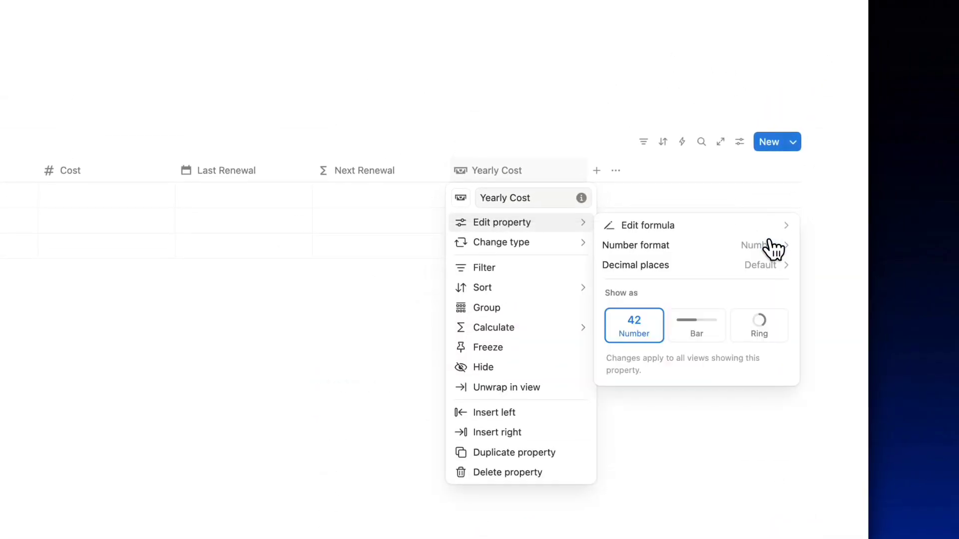
pyautogui.click(663, 246)
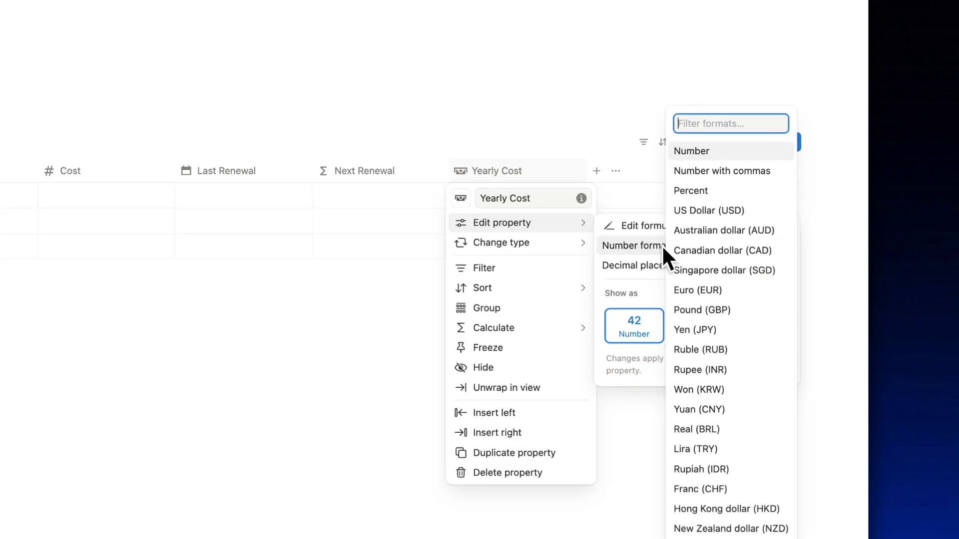
pyautogui.click(698, 210)
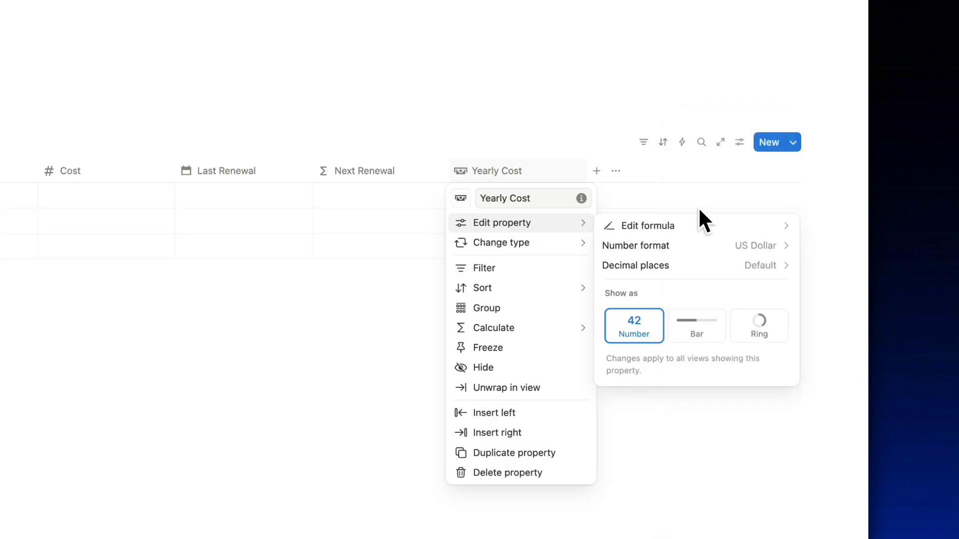
# Add a formula column named 'Due' with a calendar icon.
pyautogui.click(597, 171)
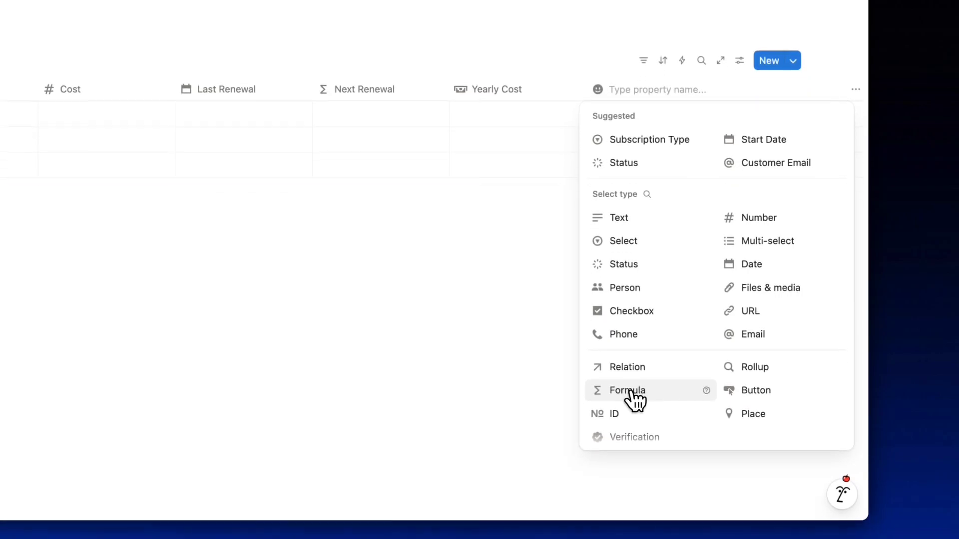
pyautogui.click(631, 473)
pyautogui.click(625, 87)
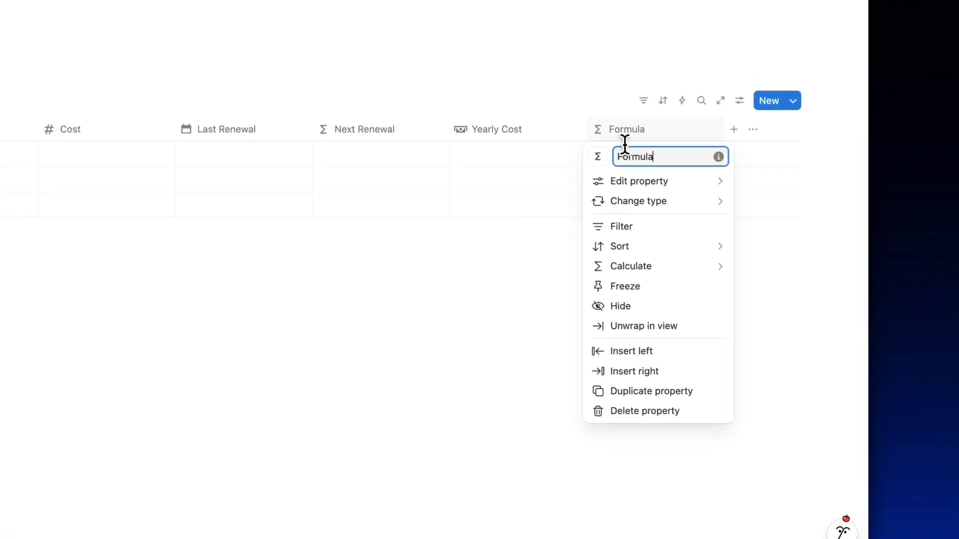
pyautogui.doubleClick(626, 163)
pyautogui.write('Due')
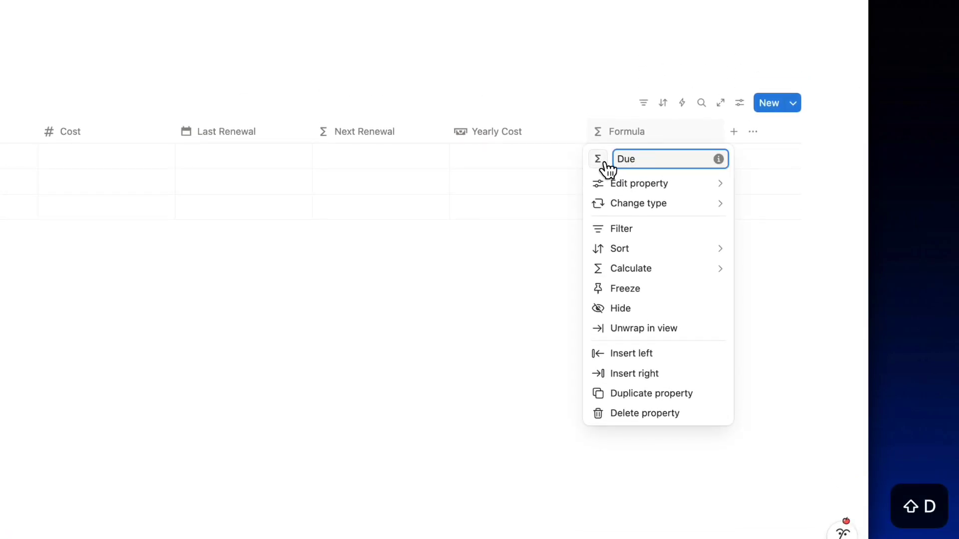
pyautogui.click(602, 163)
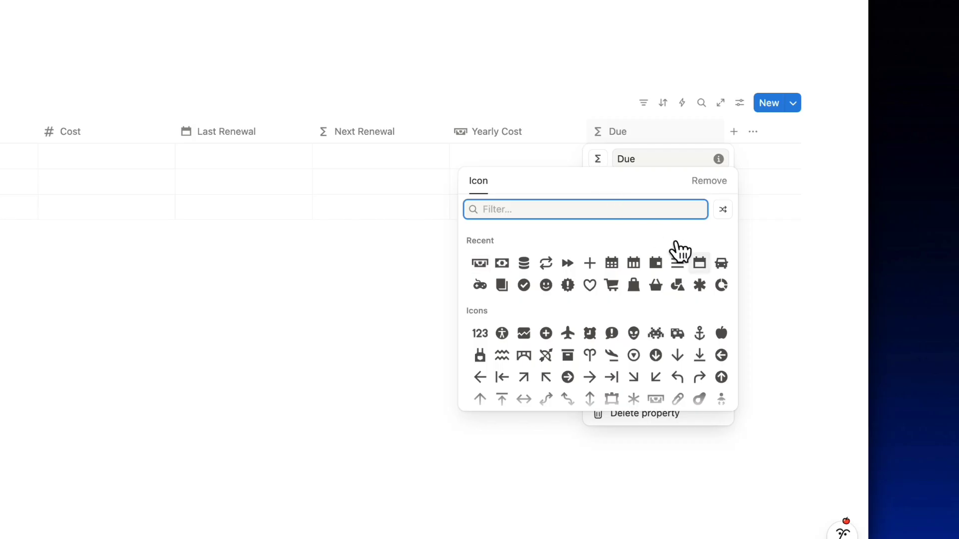
pyautogui.click(676, 263)
# Paste the Due formula showing green Paid before Next Renewal, otherwise red Overdue.
pyautogui.moveTo(615, 185)
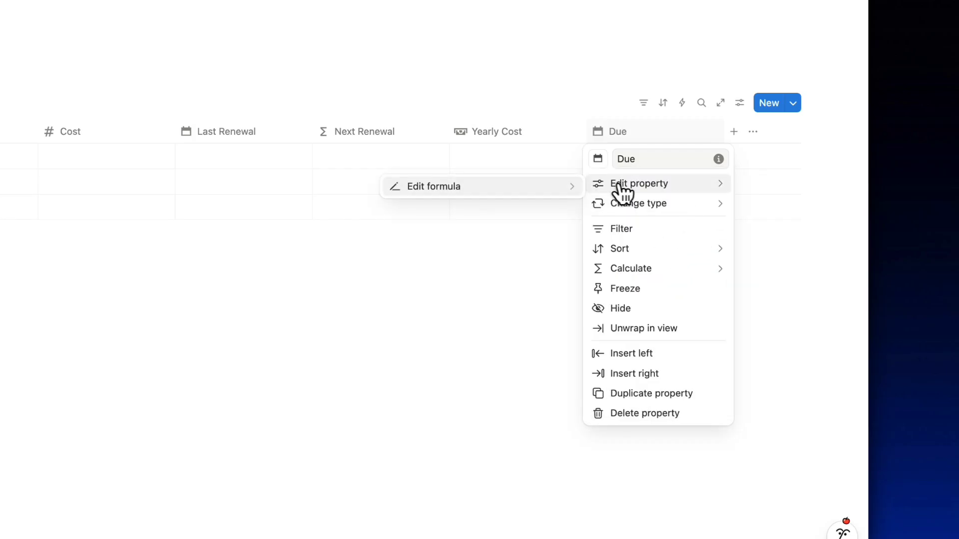
pyautogui.click(512, 183)
pyautogui.write('lets(   dateBetween, dateBetween (Next Renewal, now(), "days"),    if(dateBetween > 0,     "■ Paid".style("b", "green") ,   "■ Overdue".style("red", "b"))    )')
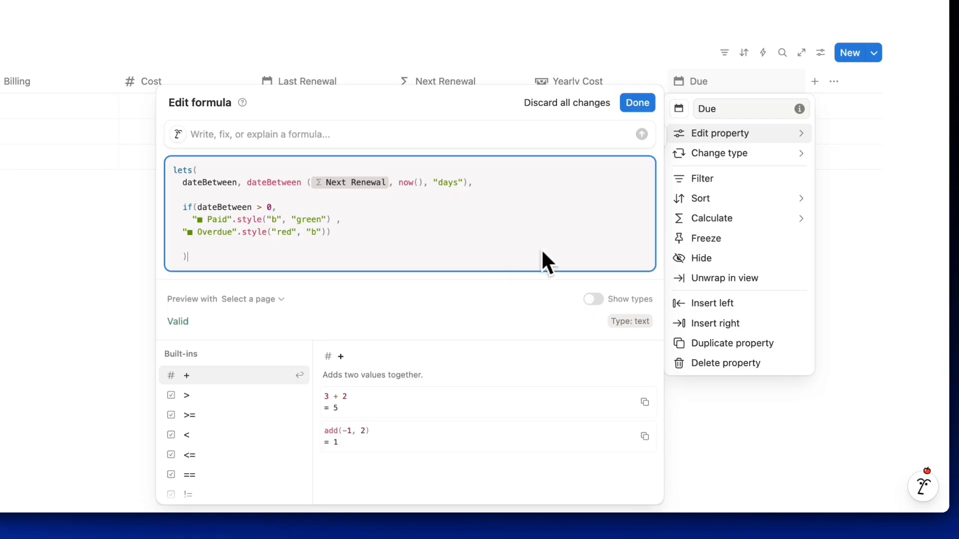
pyautogui.click(637, 102)
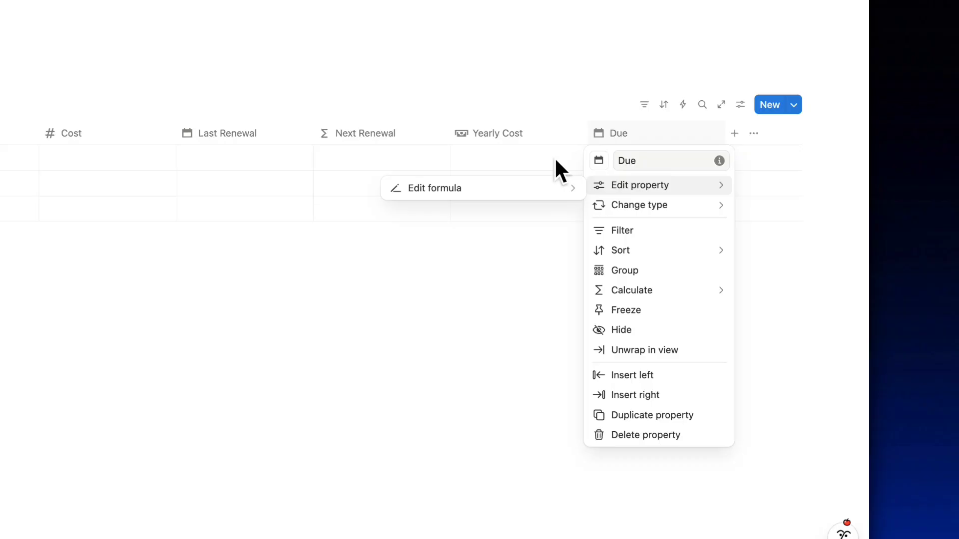
pyautogui.click(542, 215)
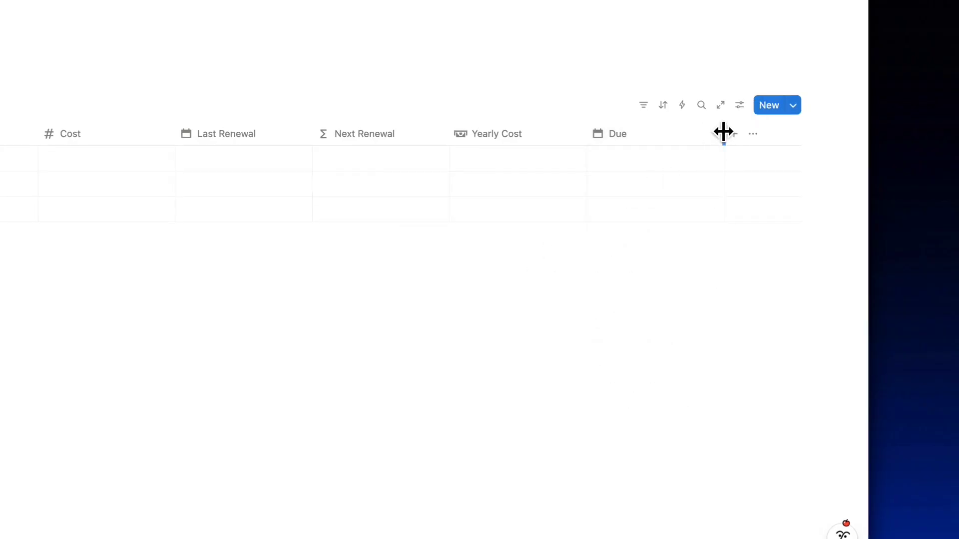
# Narrow the Due column and add a Button property named 'Pay'.
pyautogui.moveTo(724, 133); pyautogui.dragTo(686, 135)
pyautogui.click(685, 134)
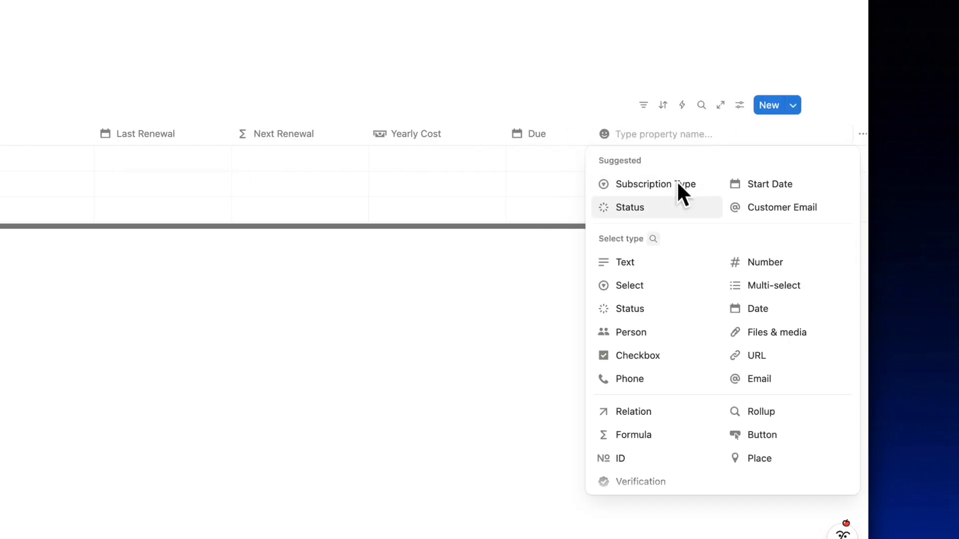
pyautogui.click(769, 435)
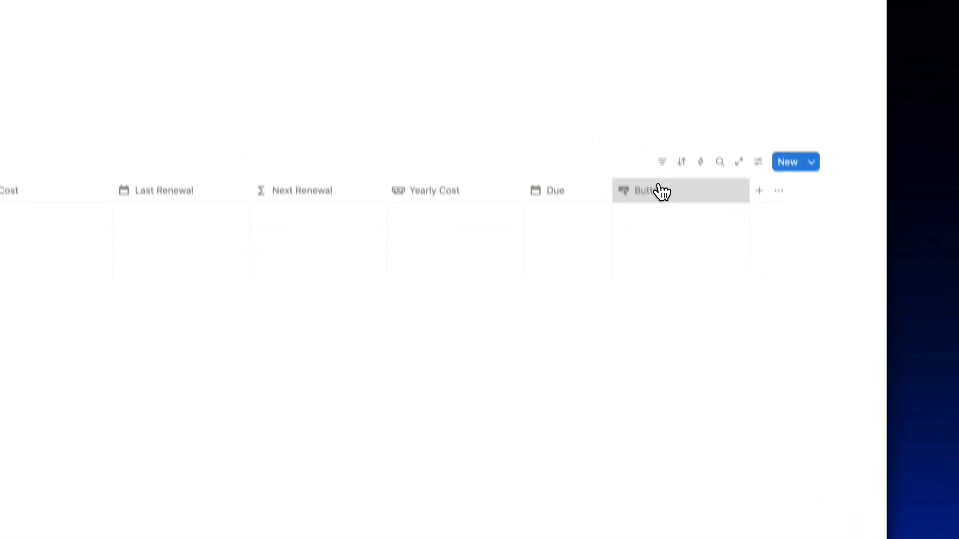
pyautogui.click(636, 97)
pyautogui.write('Pay')
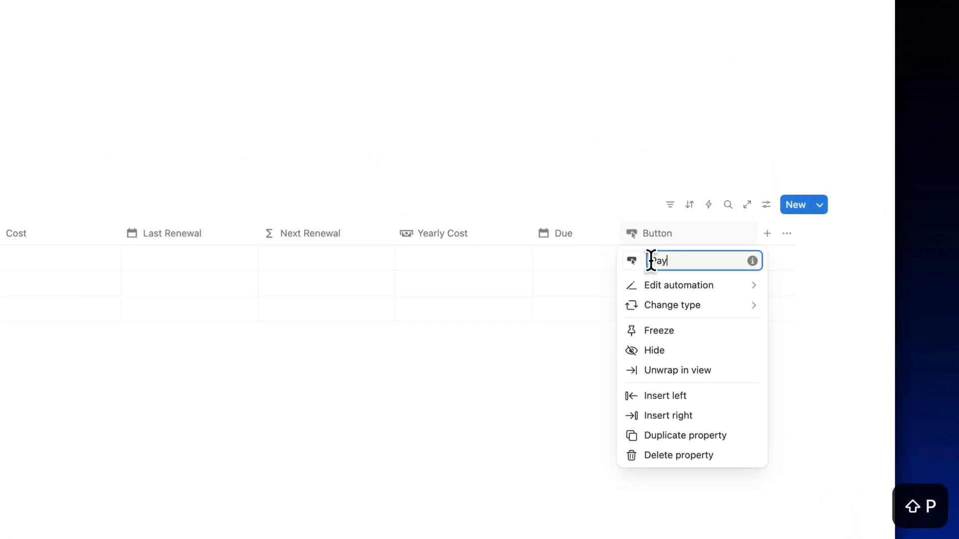
# Give the Pay button an action that edits properties of This page.
pyautogui.click(673, 283)
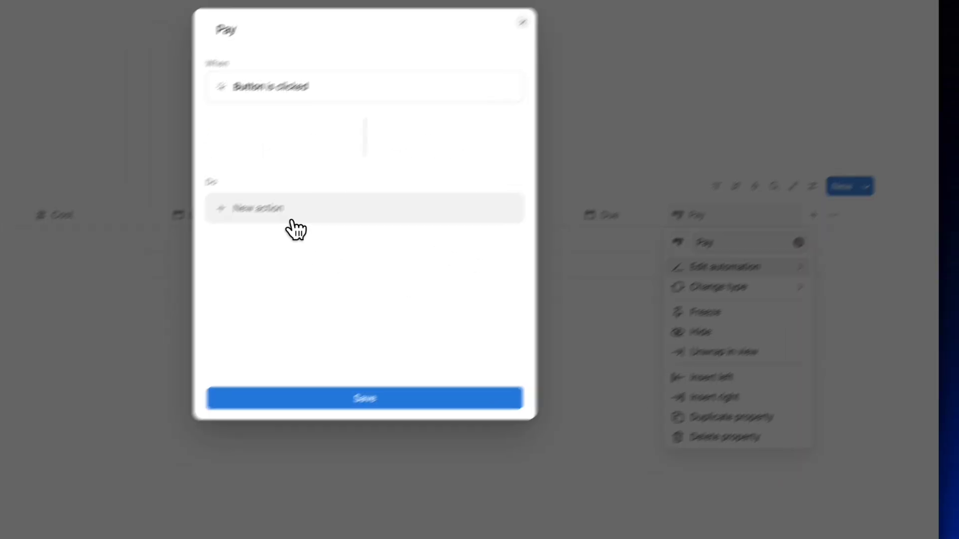
pyautogui.click(225, 231)
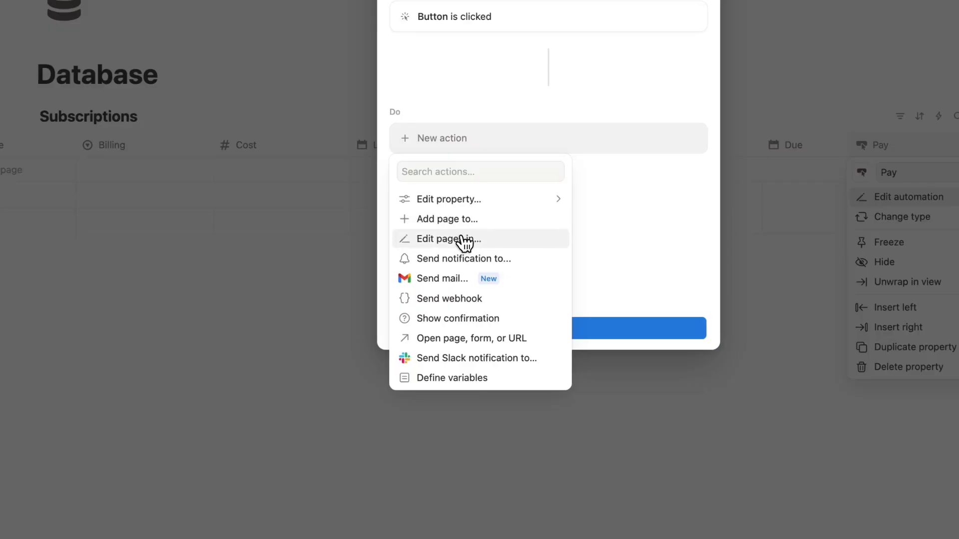
pyautogui.click(459, 240)
pyautogui.click(488, 138)
pyautogui.click(455, 214)
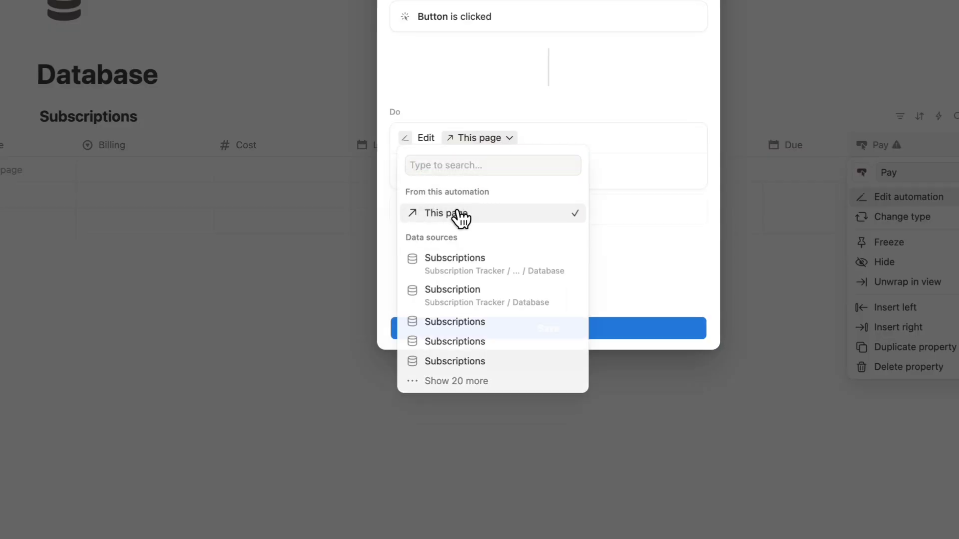
# Set the action's Last Renewal to the custom formula This page.Next Renewal and save.
pyautogui.click(455, 170)
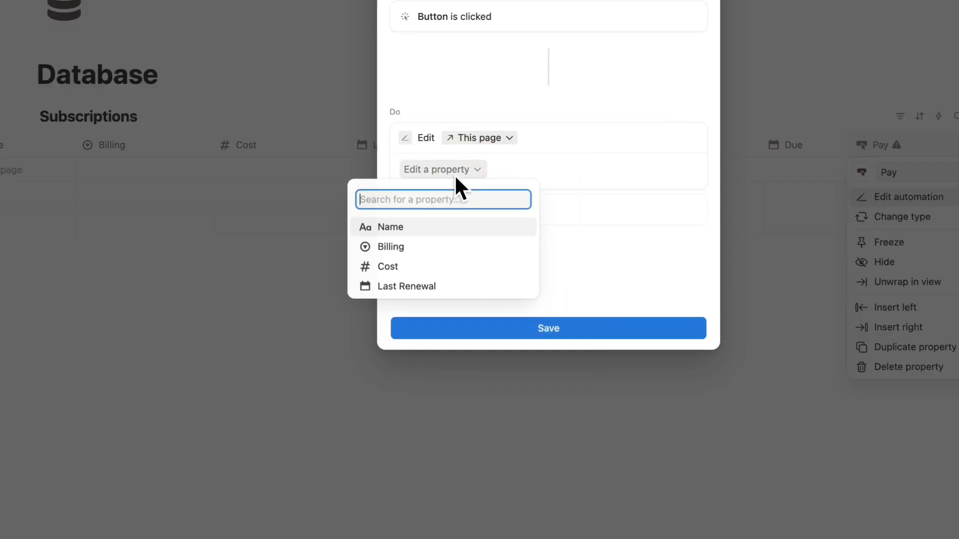
pyautogui.click(424, 286)
pyautogui.click(586, 171)
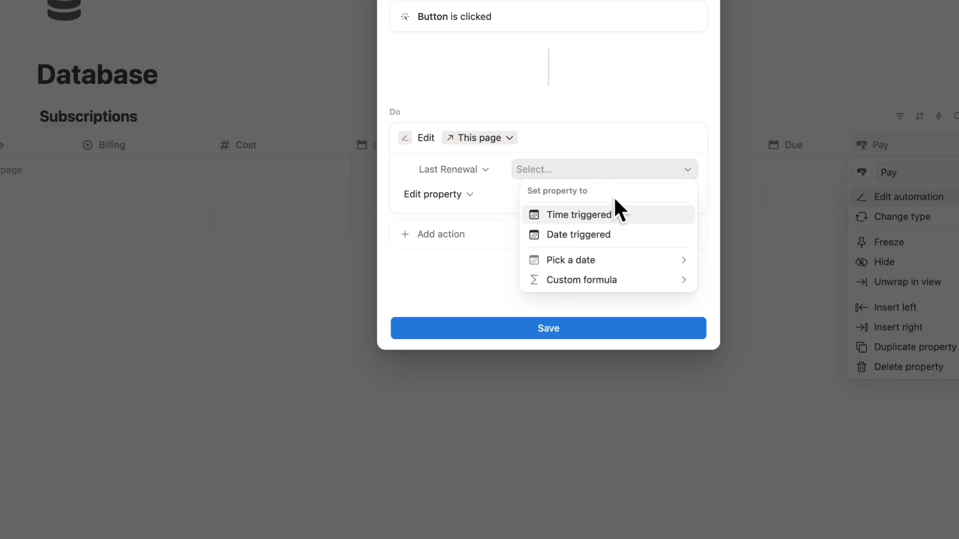
pyautogui.click(601, 279)
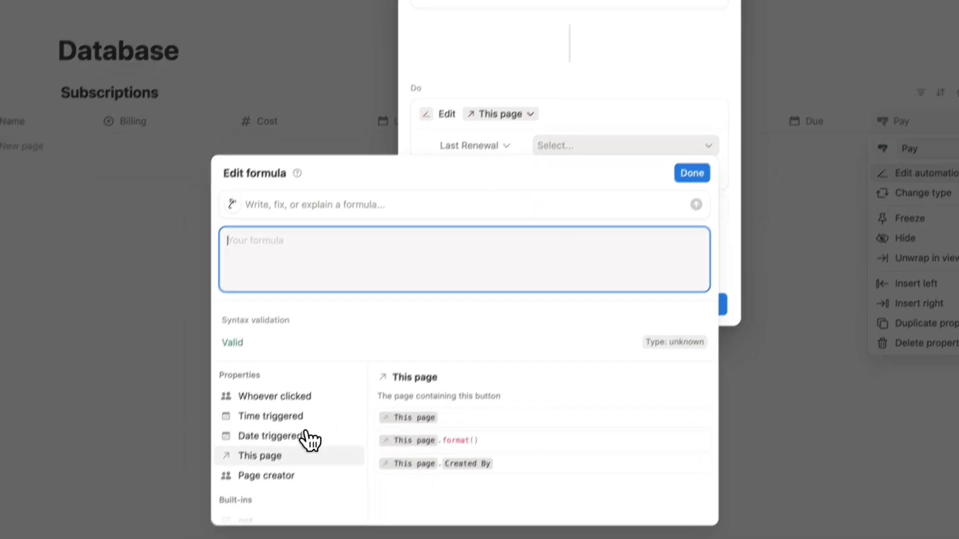
pyautogui.click(253, 481)
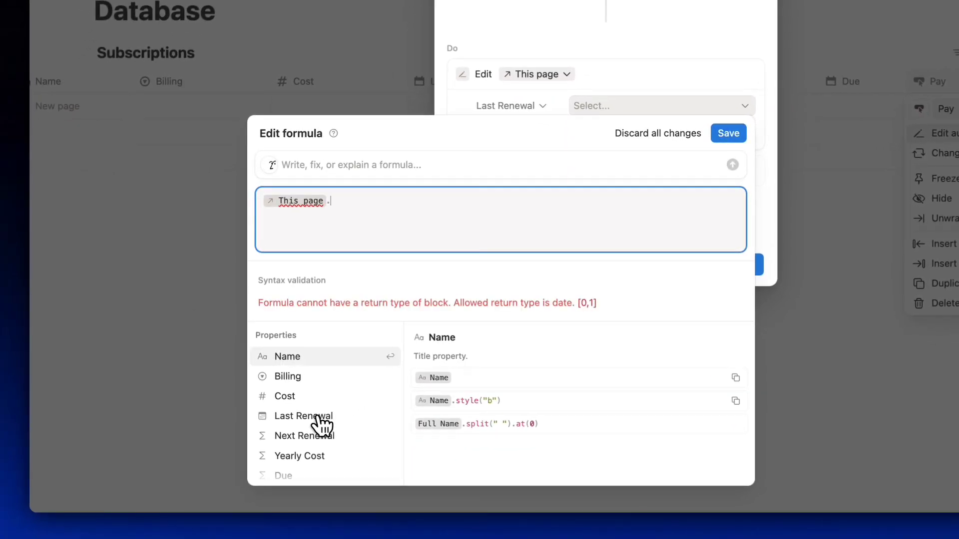
pyautogui.click(316, 457)
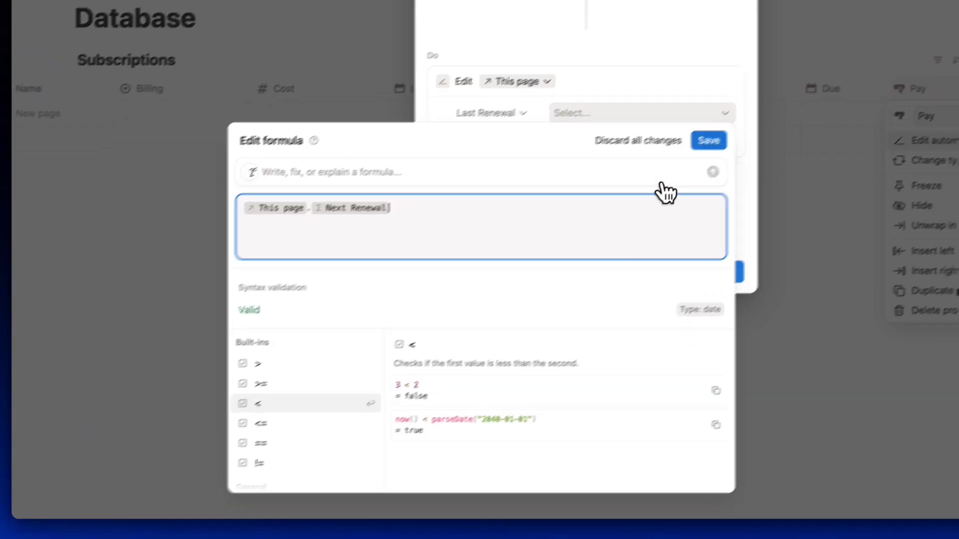
pyautogui.click(709, 140)
pyautogui.click(587, 273)
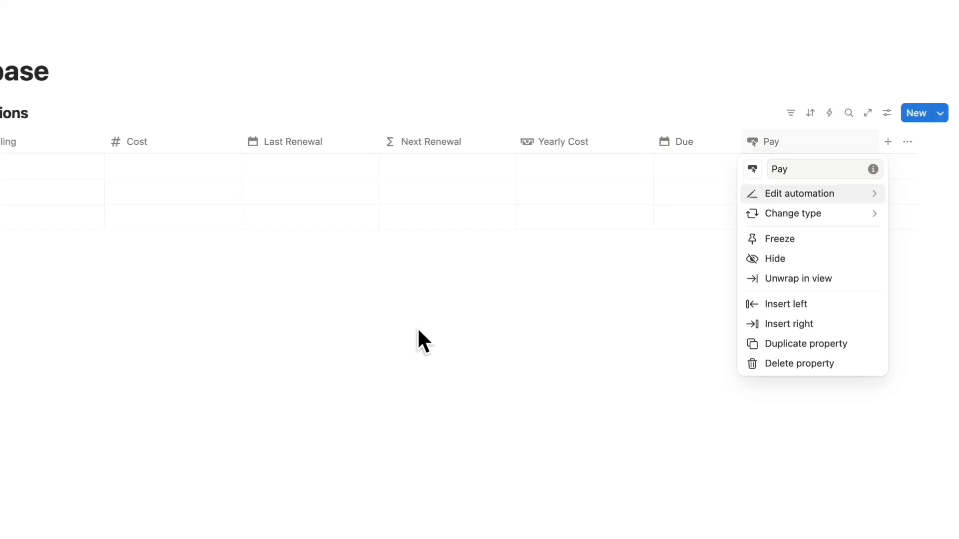
# Enter the subscriptions starting with Netflix and set Spotify's Last Renewal to October 18, 2025.
pyautogui.click(419, 331)
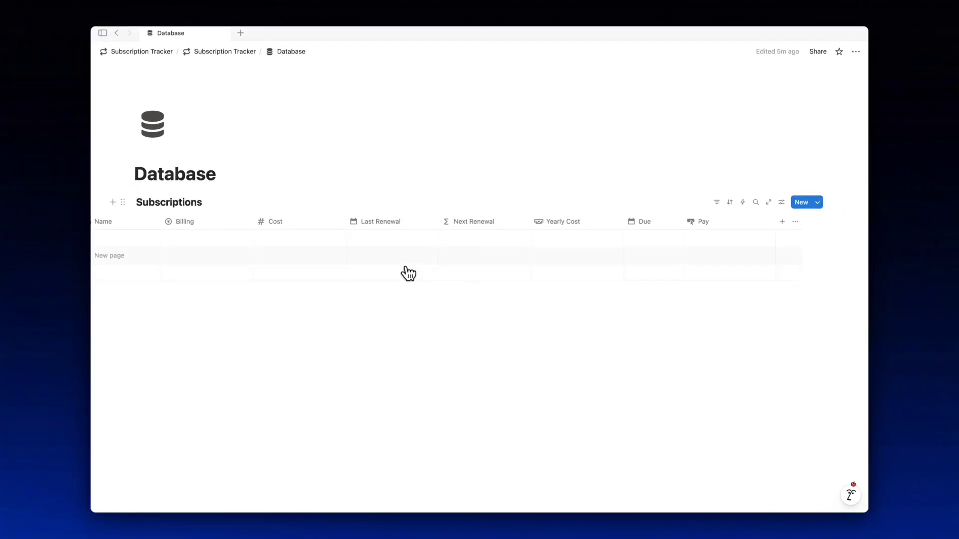
pyautogui.hscroll(-2, 408, 274)
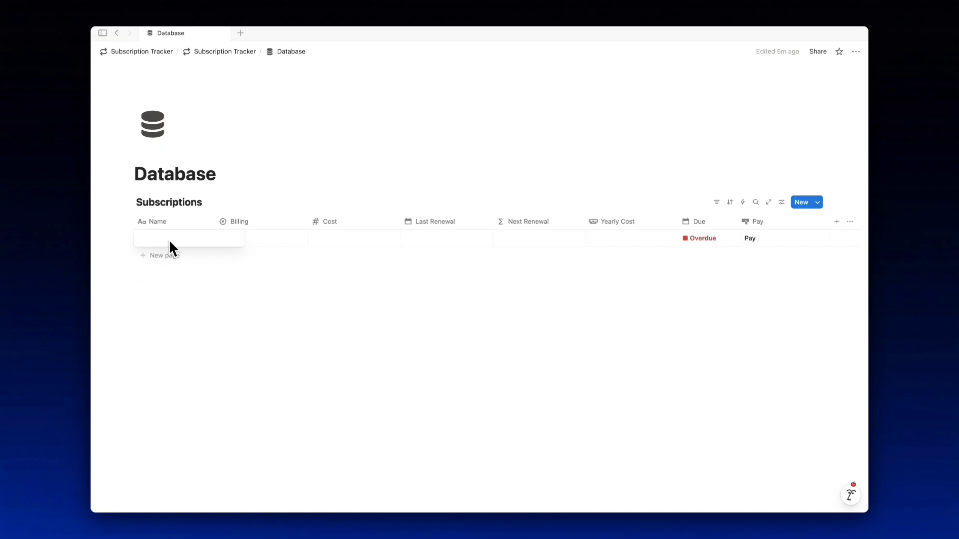
pyautogui.write('Netflix')
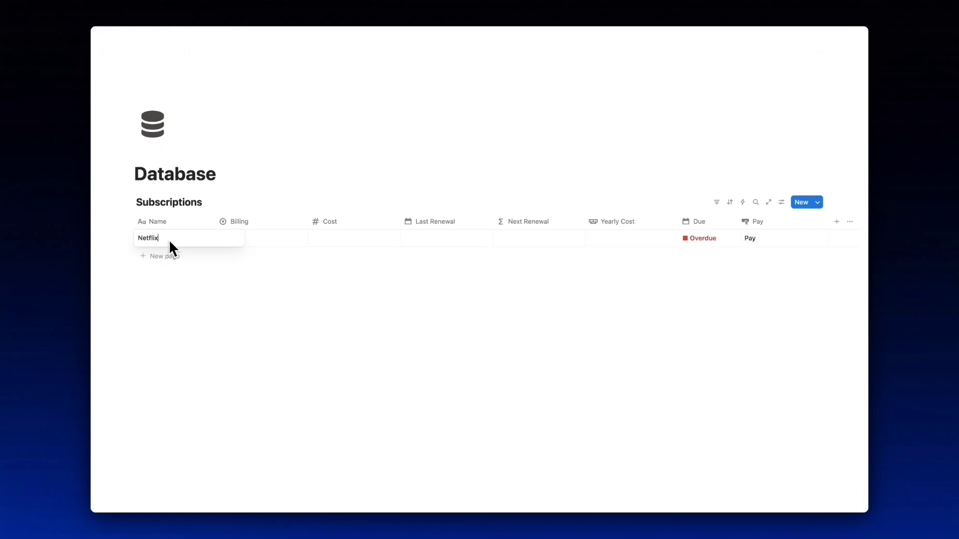
pyautogui.press('Return')
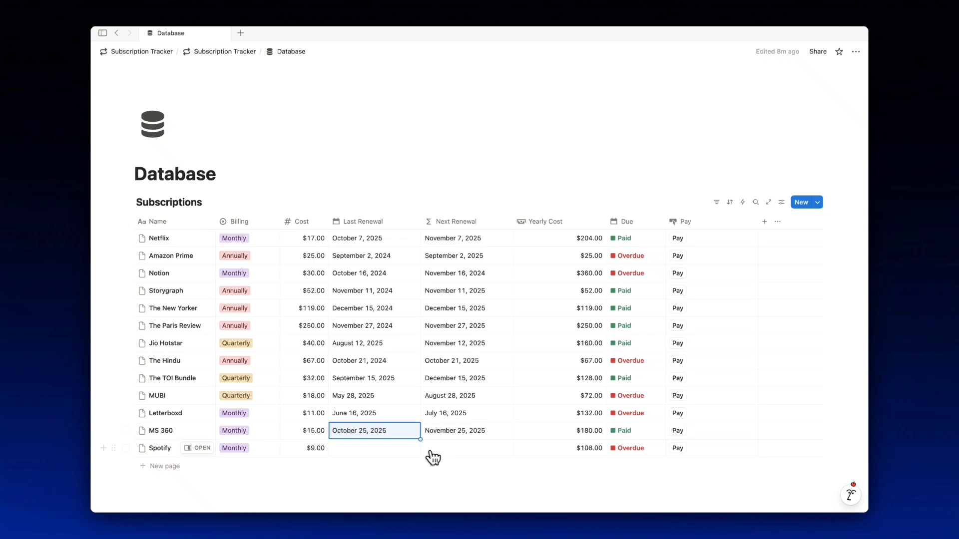
pyautogui.click(364, 452)
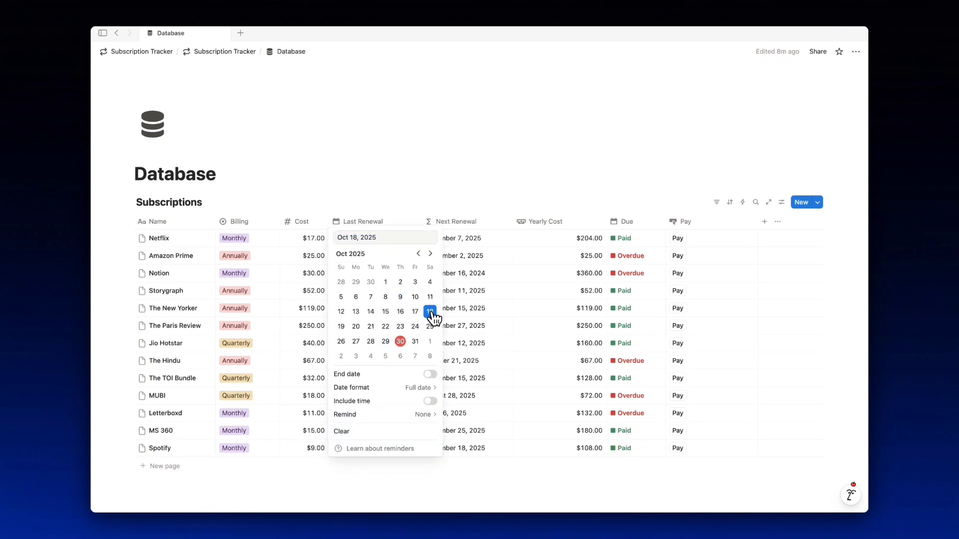
pyautogui.press('Escape')
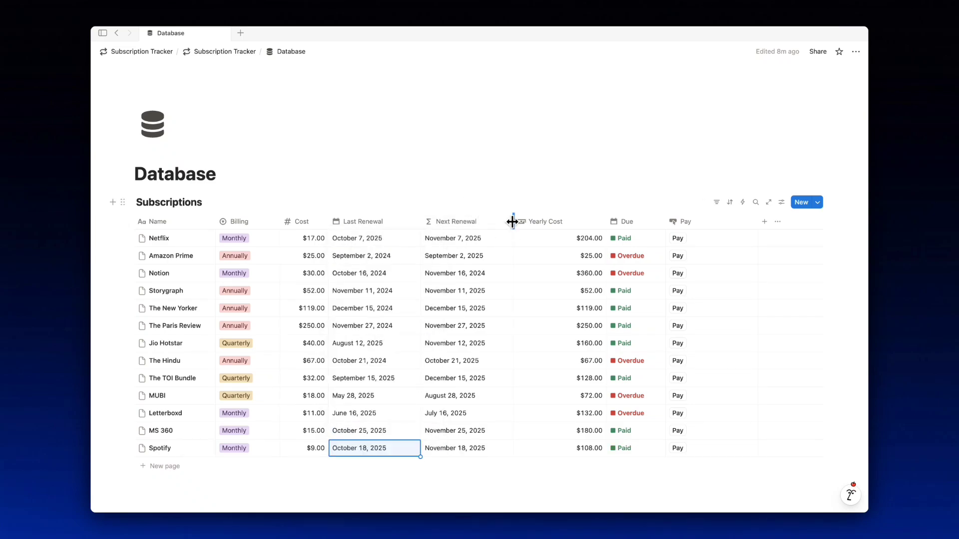
# Narrow the Next Renewal and Yearly Cost columns of the Subscriptions table.
pyautogui.moveTo(510, 221); pyautogui.dragTo(497, 222)
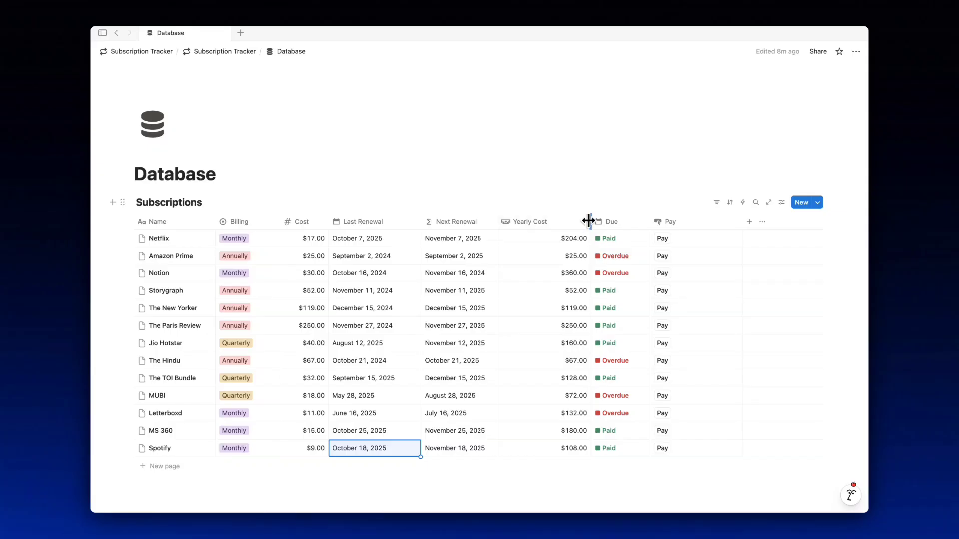
pyautogui.moveTo(589, 220); pyautogui.dragTo(556, 222)
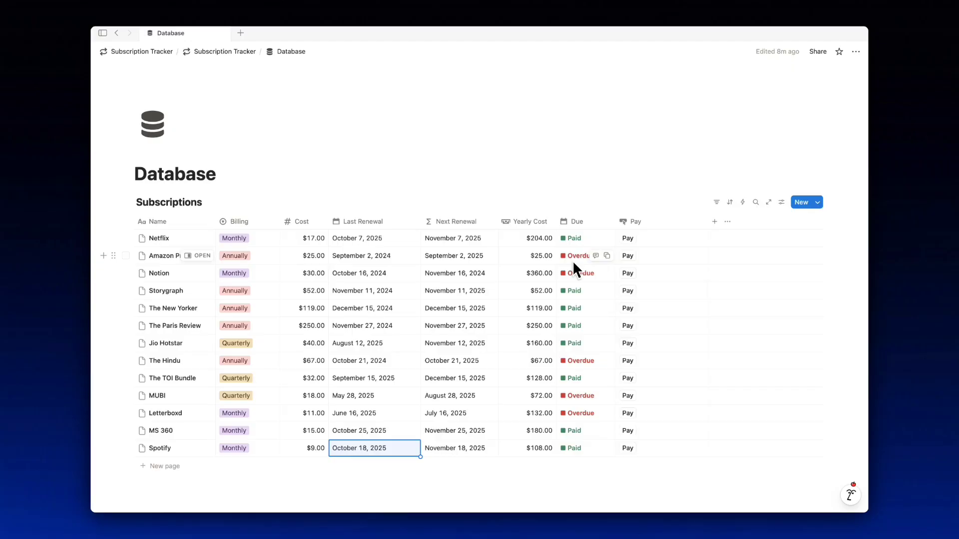
pyautogui.scroll(-4, 573, 260)
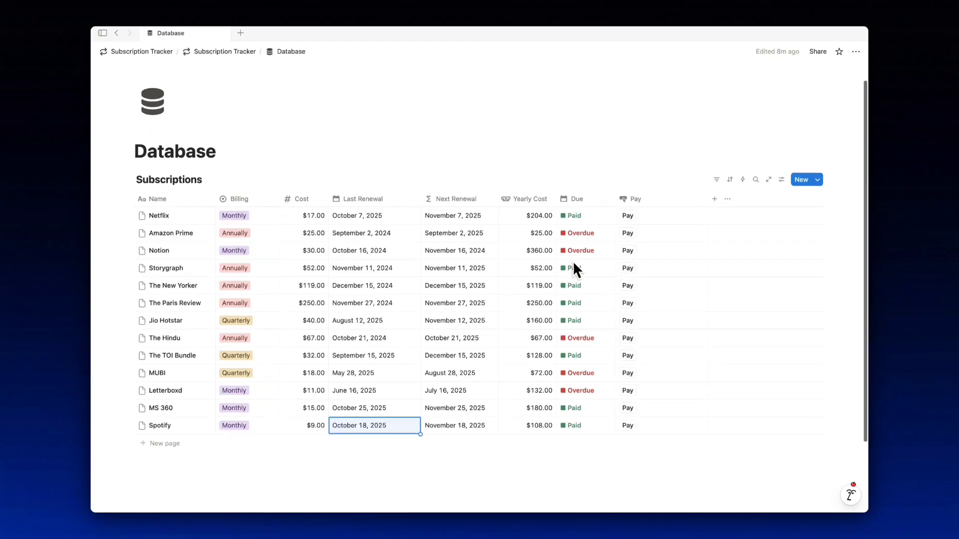
pyautogui.scroll(4, 574, 261)
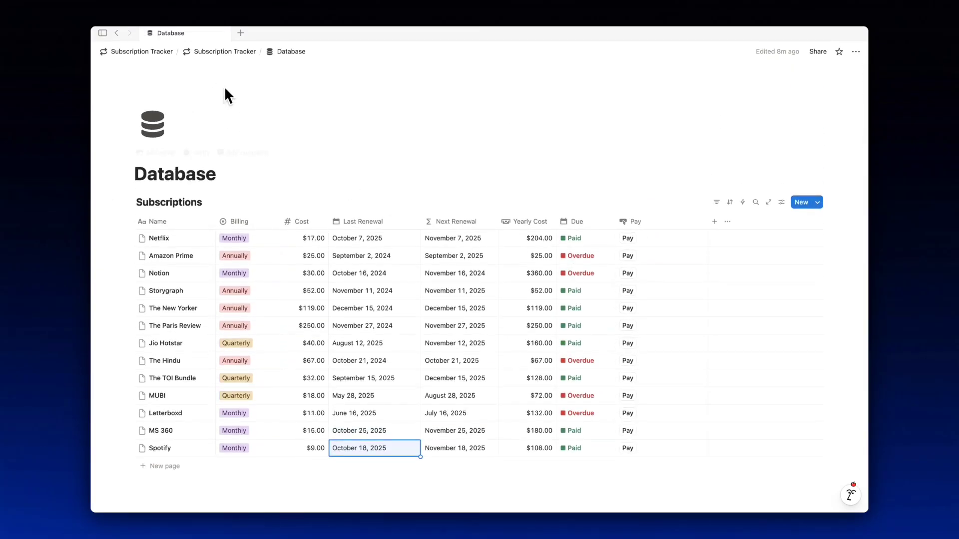
# Insert a button named 'Add Subscription' with a + icon under the Subscription heading.
pyautogui.click(225, 52)
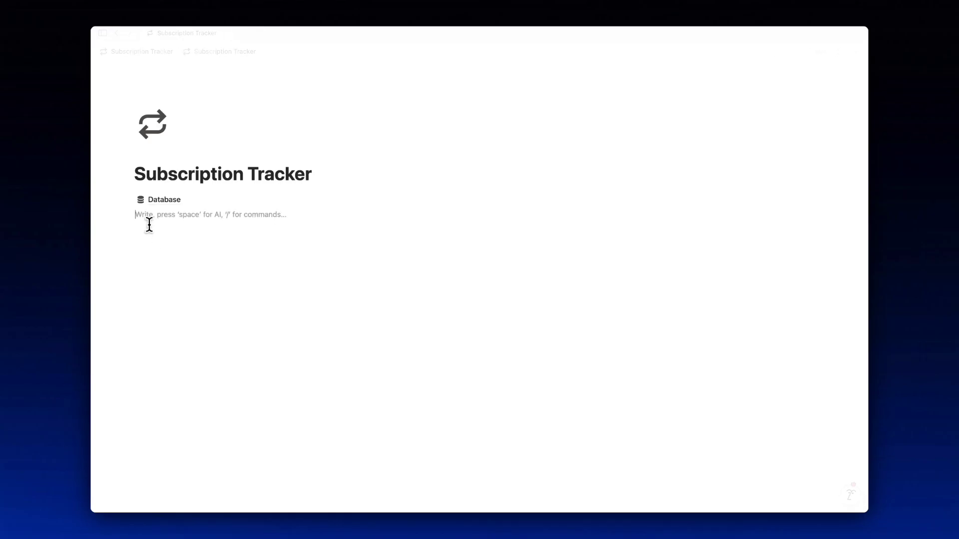
pyautogui.write('## ')
pyautogui.write('Sub')
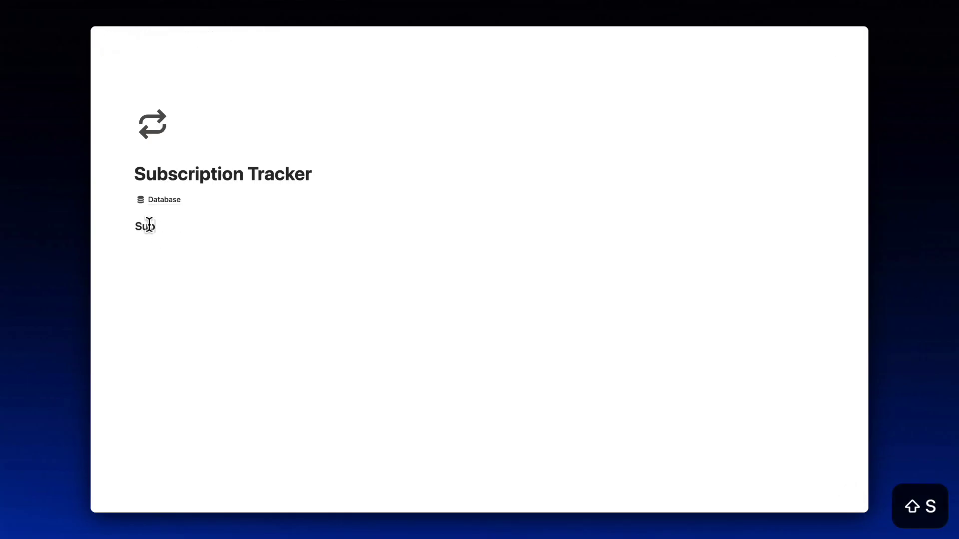
pyautogui.write('scription')
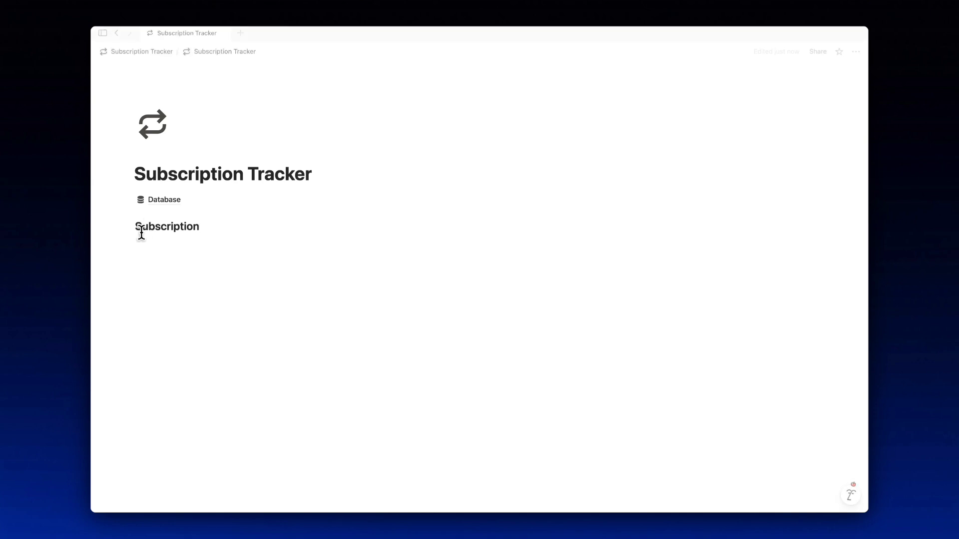
pyautogui.press('Return')
pyautogui.write('/')
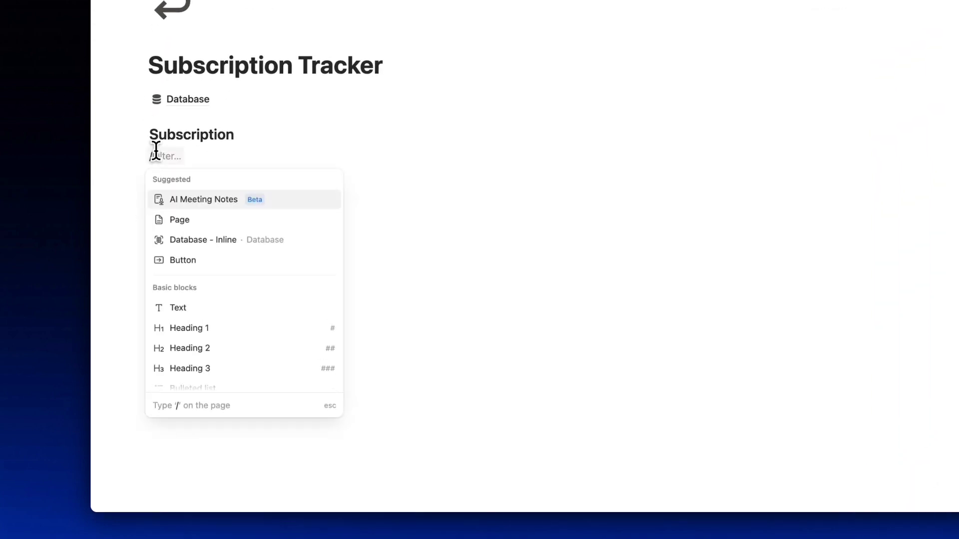
pyautogui.write('bu')
pyautogui.click(179, 215)
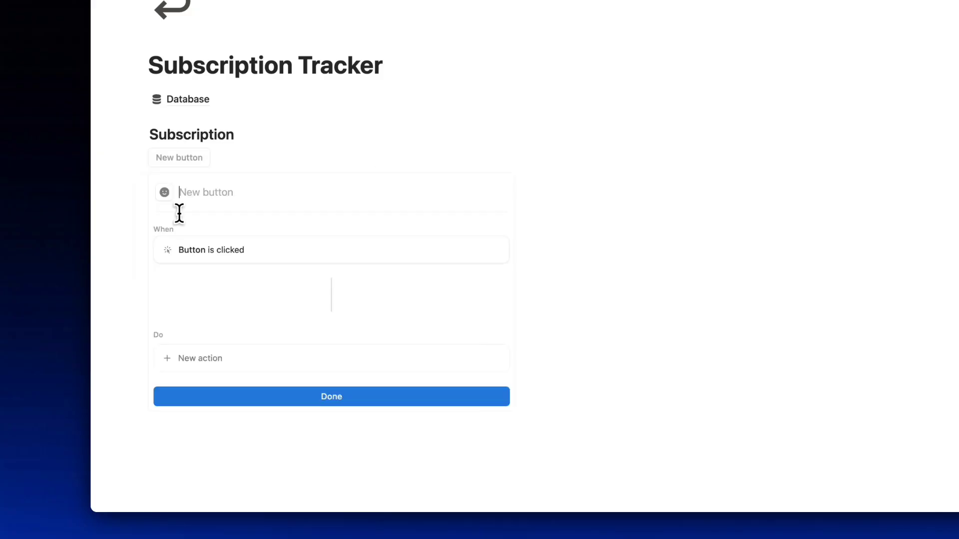
pyautogui.write('Add Subscription')
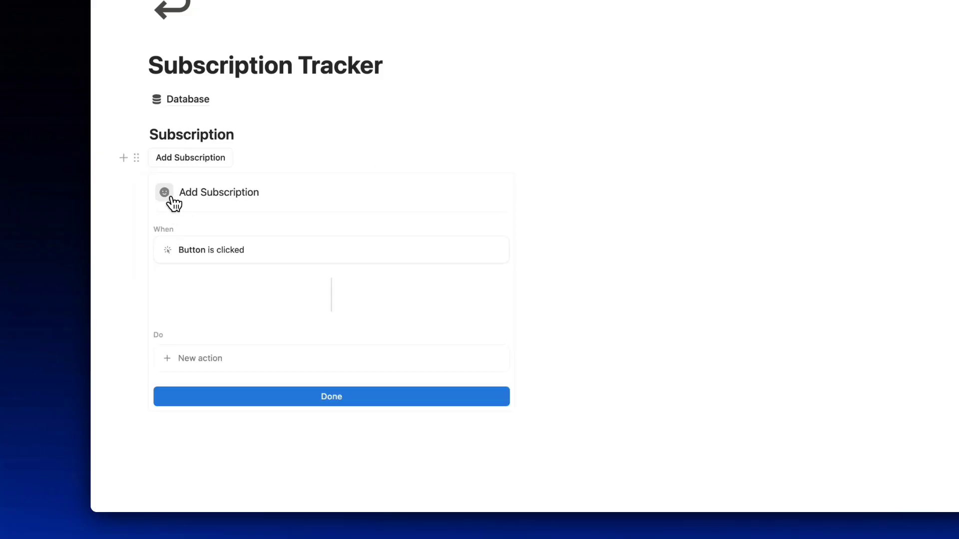
pyautogui.click(170, 197)
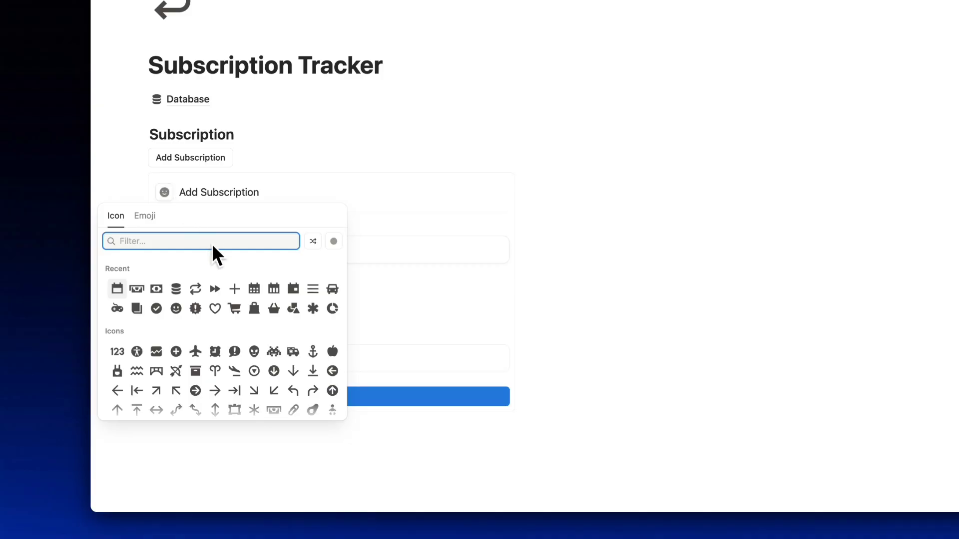
pyautogui.moveTo(235, 289)
pyautogui.click(238, 310)
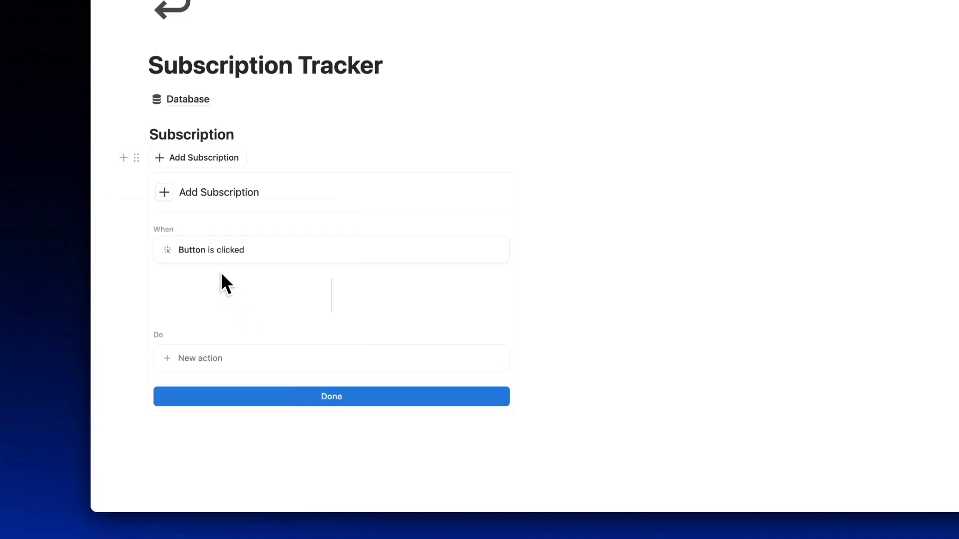
# Give the button actions 'Add page to Subscriptions' and 'Open Page added', then finish it.
pyautogui.click(190, 353)
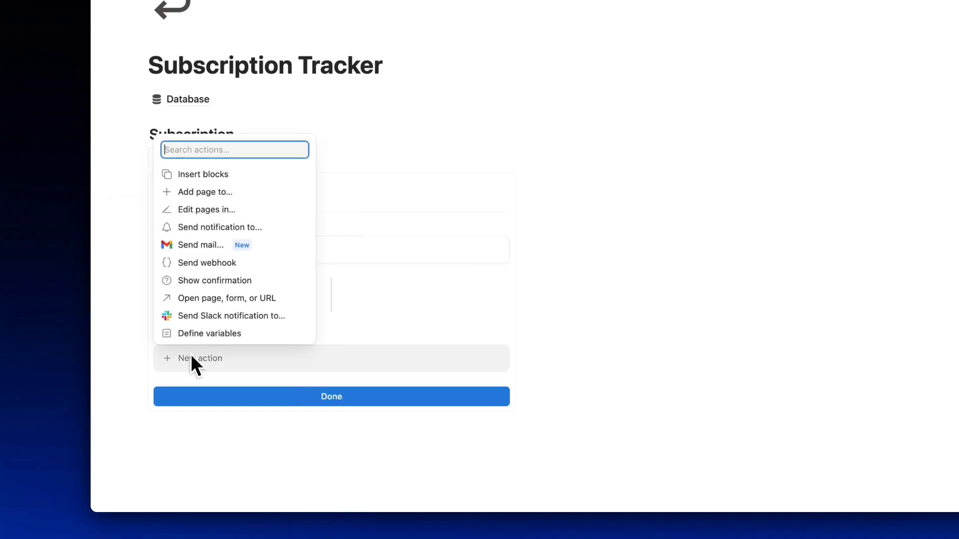
pyautogui.click(220, 196)
pyautogui.click(263, 358)
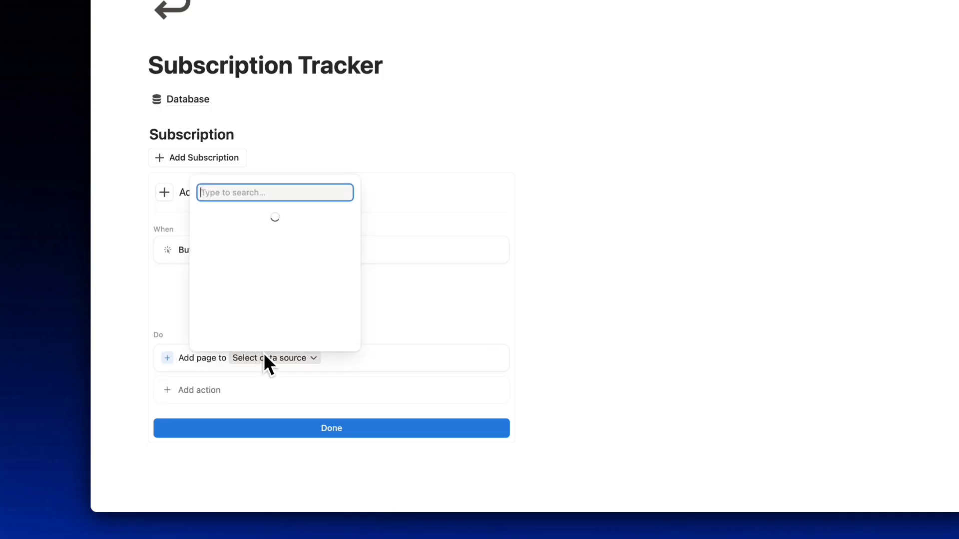
pyautogui.click(280, 206)
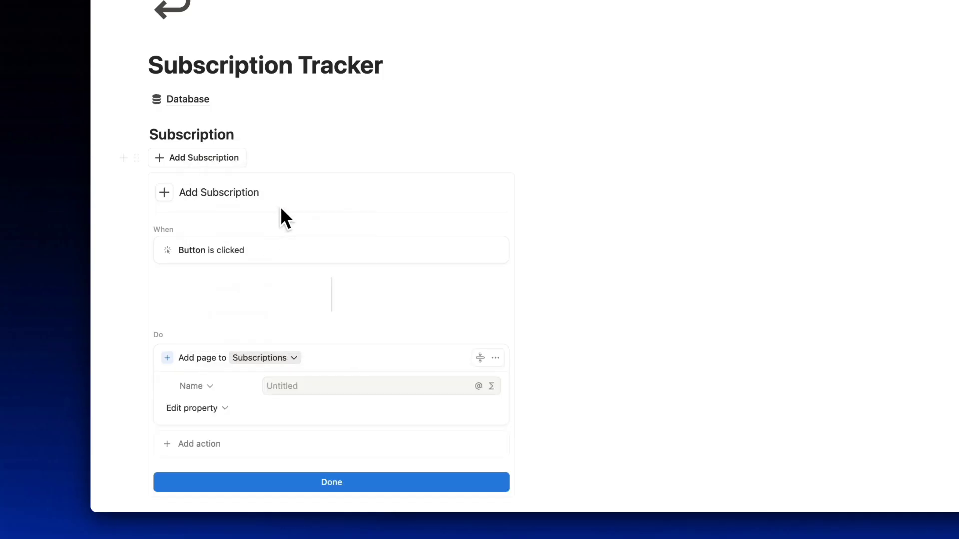
pyautogui.click(218, 442)
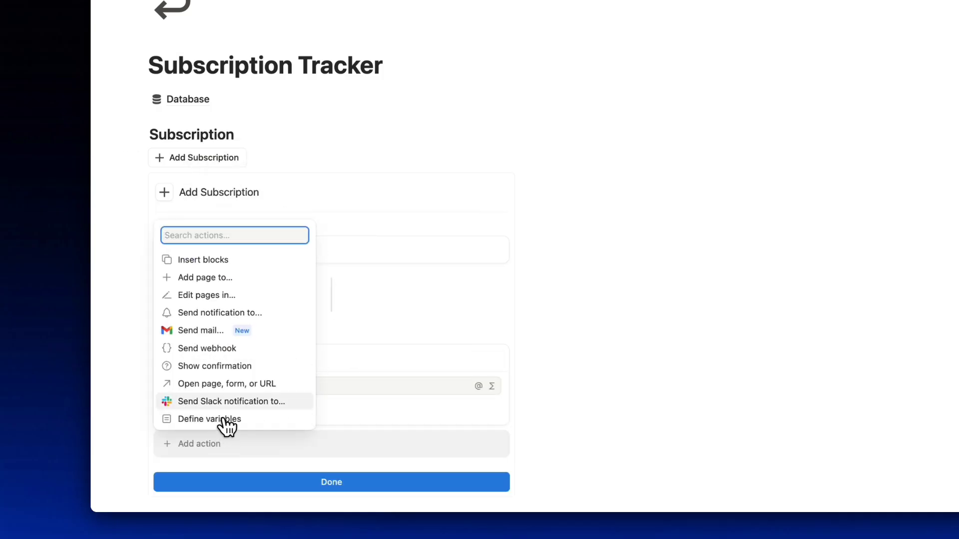
pyautogui.click(231, 384)
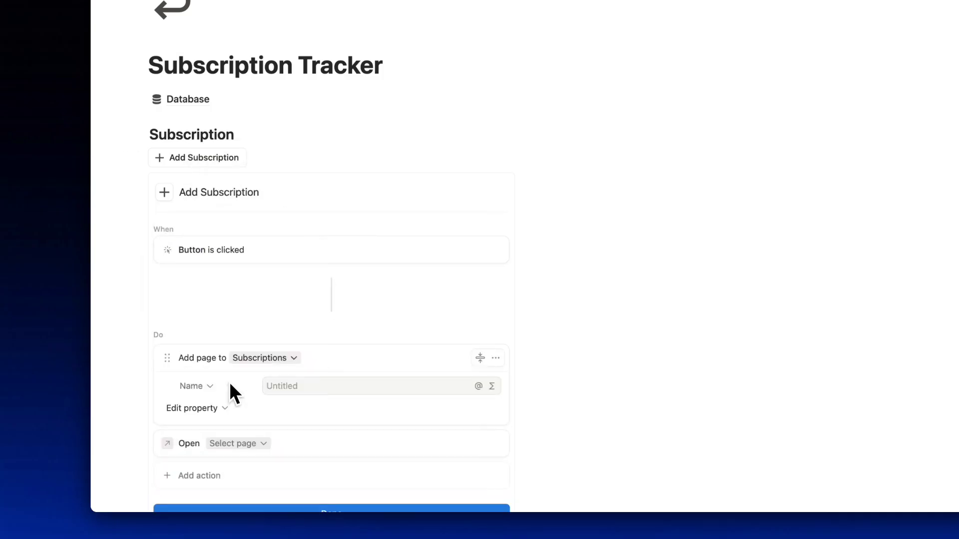
pyautogui.click(255, 443)
pyautogui.click(230, 264)
pyautogui.scroll(-4, 274, 430)
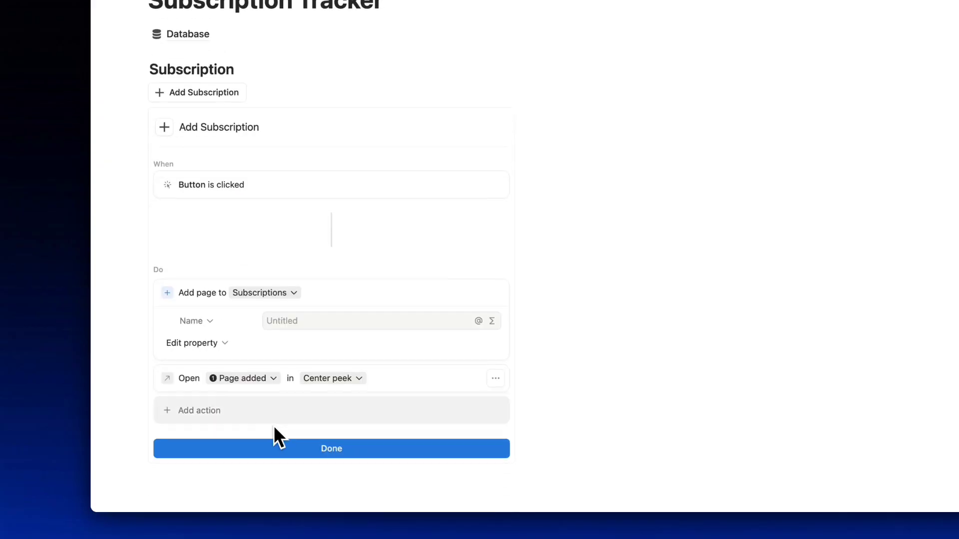
pyautogui.click(291, 414)
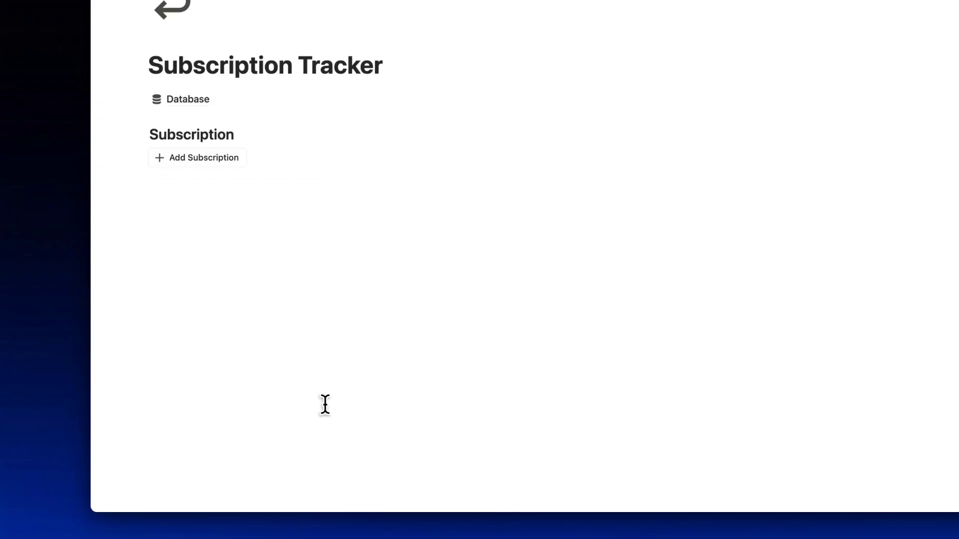
pyautogui.click(174, 180)
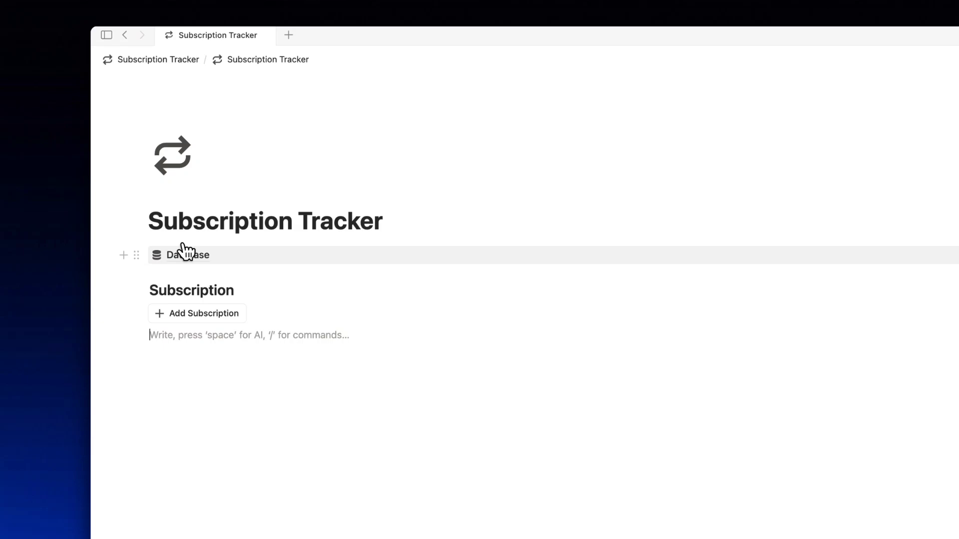
# Copy the Subscriptions table's link and paste it below Add Subscription as a linked database view.
pyautogui.click(184, 254)
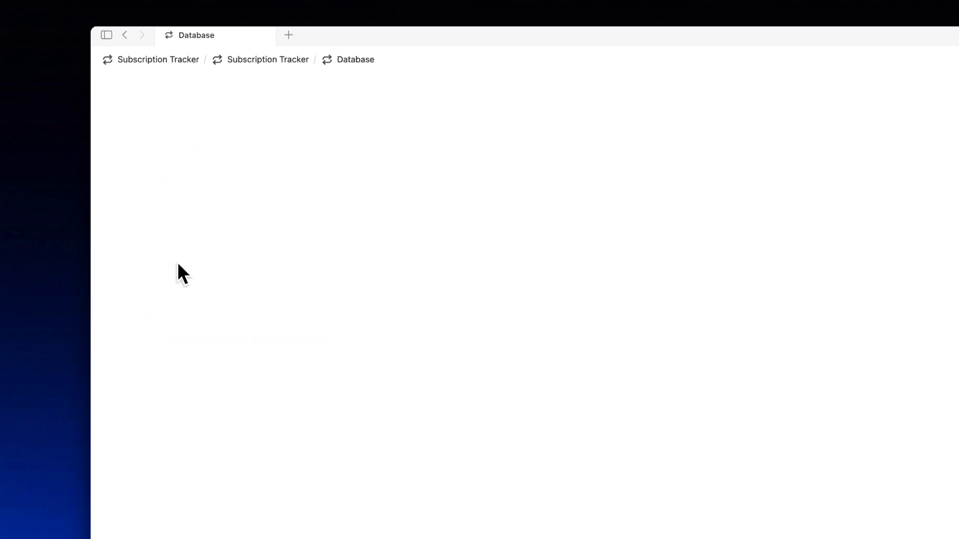
pyautogui.click(131, 258)
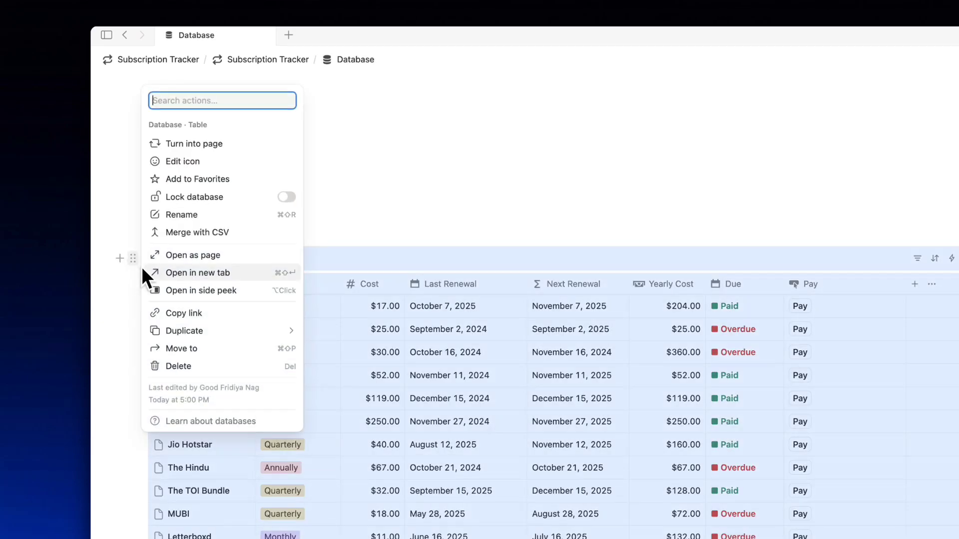
pyautogui.click(199, 313)
pyautogui.click(268, 62)
pyautogui.click(188, 333)
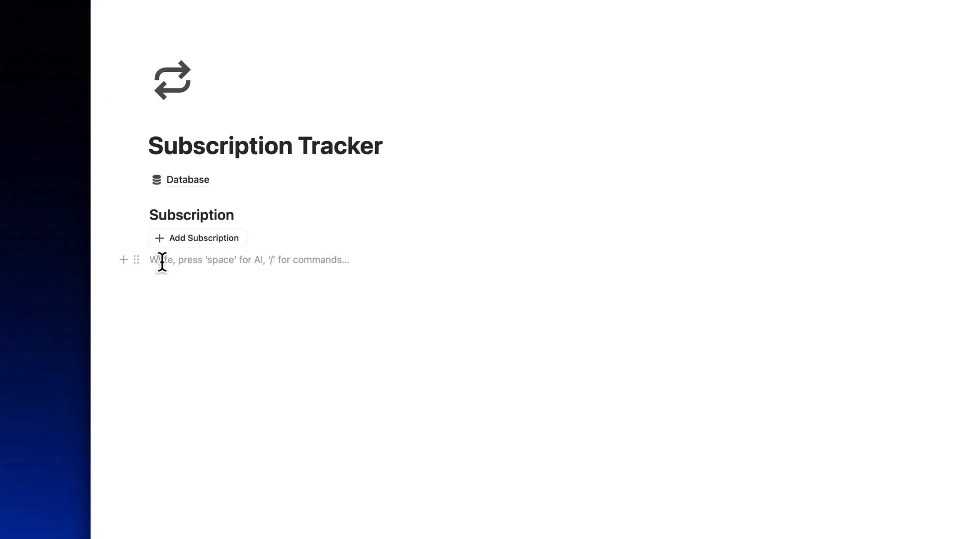
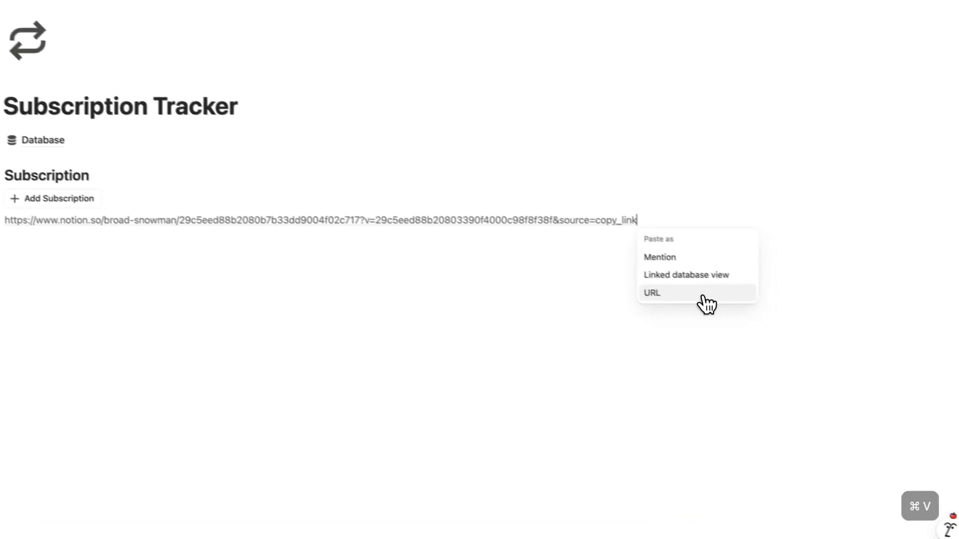
pyautogui.click(697, 277)
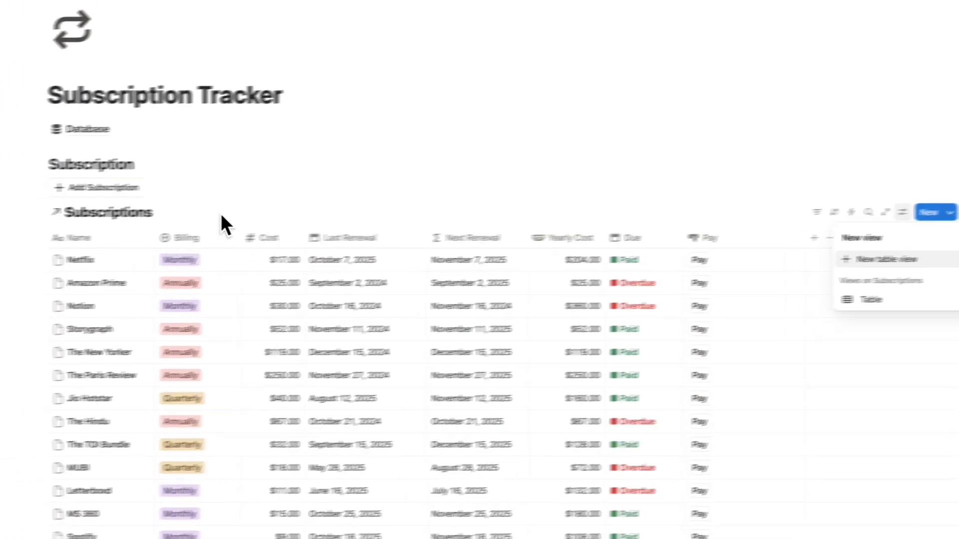
# Hide the linked table's database title and rename its view 'All Subscriptions' with a list icon.
pyautogui.click(277, 206)
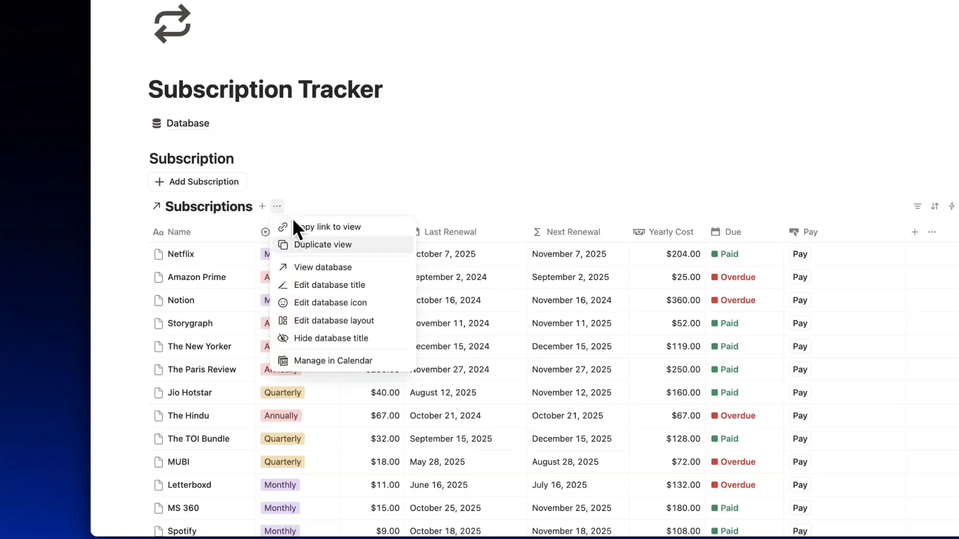
pyautogui.click(314, 339)
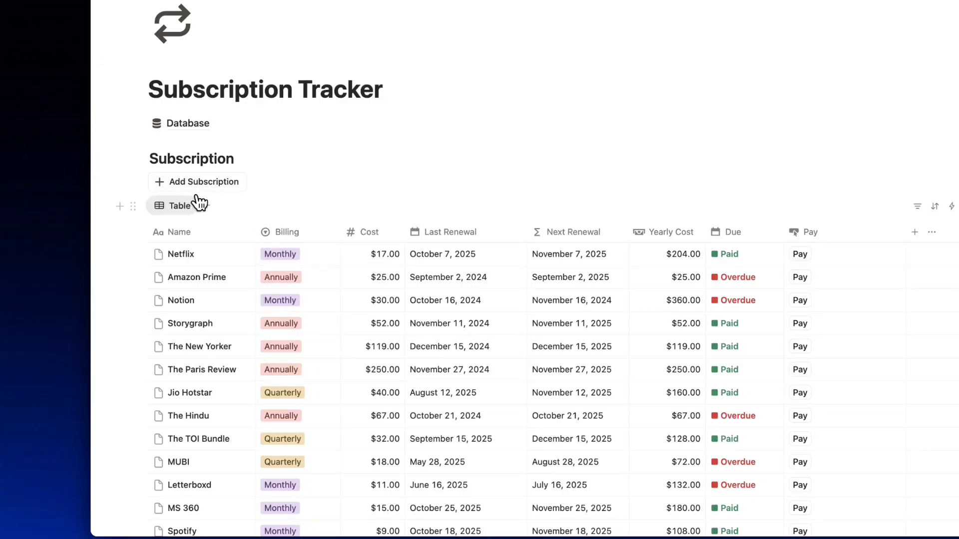
pyautogui.click(181, 204)
pyautogui.click(187, 246)
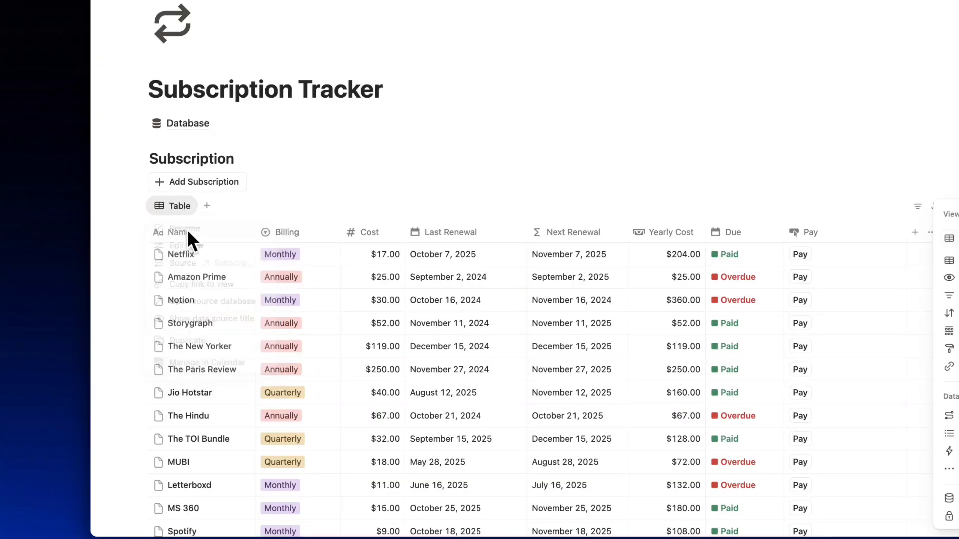
pyautogui.write('A')
pyautogui.write('ll Subscri')
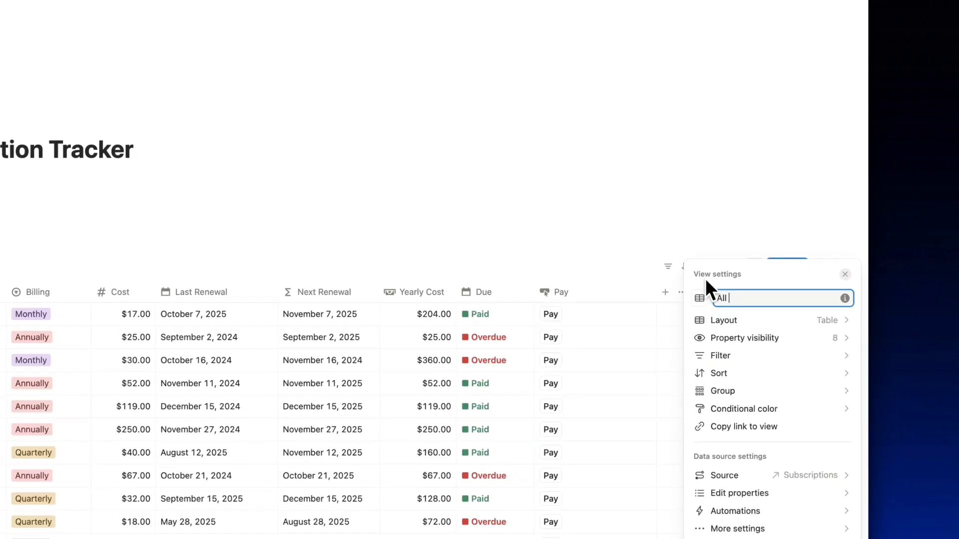
pyautogui.write('ptions')
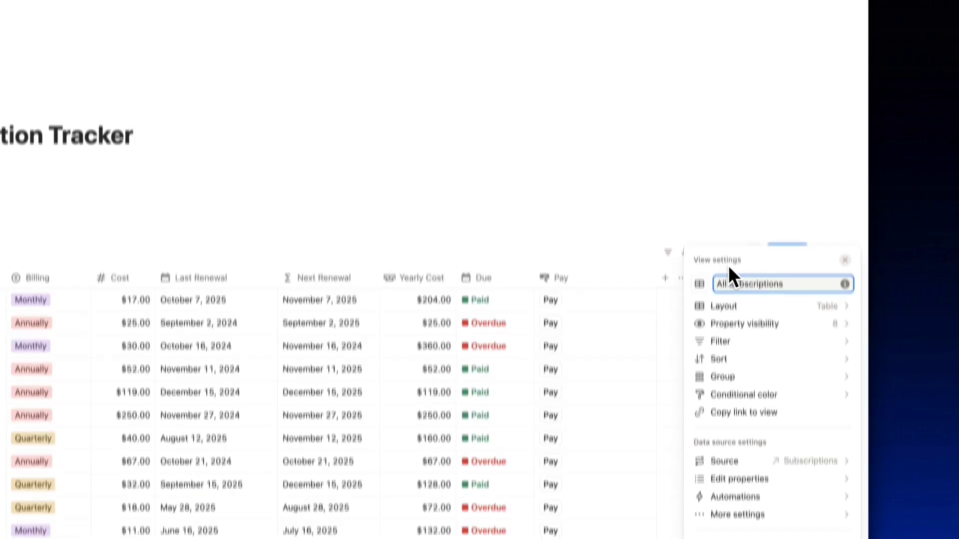
pyautogui.click(699, 284)
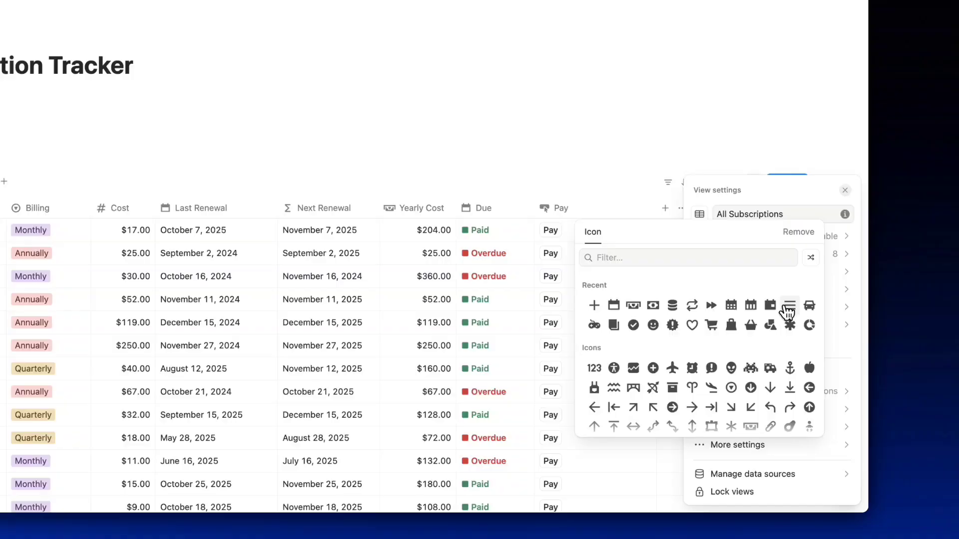
pyautogui.click(790, 308)
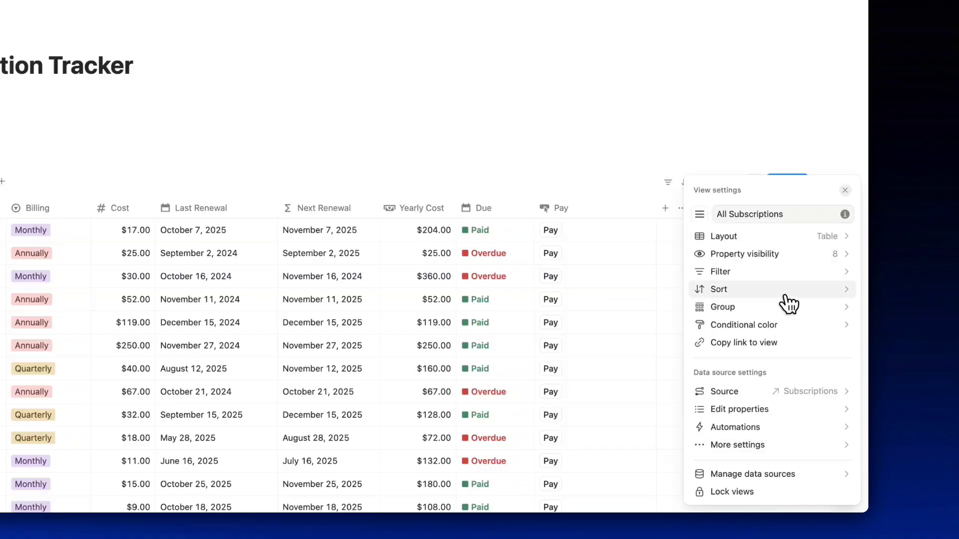
# Hide the Last Renewal column in the All Subscriptions view.
pyautogui.click(785, 254)
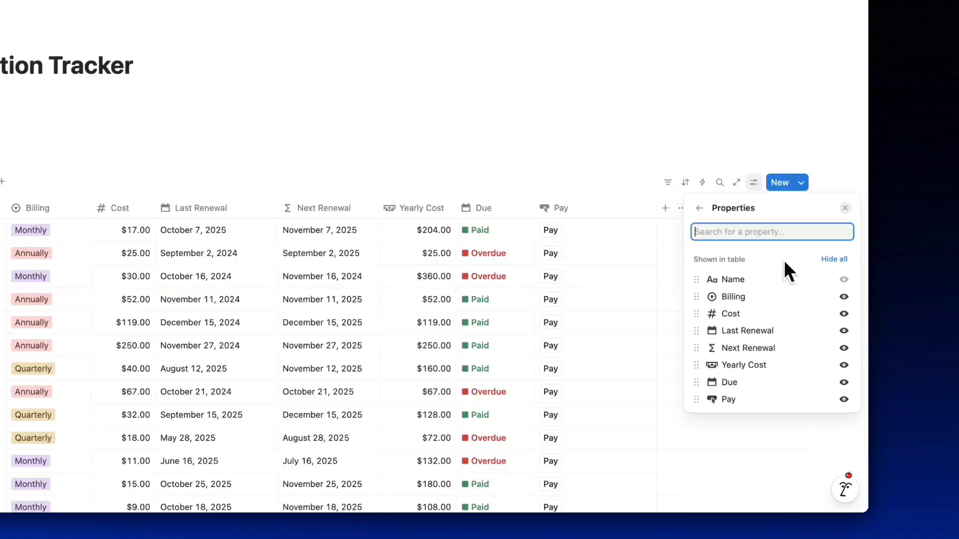
pyautogui.click(844, 331)
pyautogui.click(556, 165)
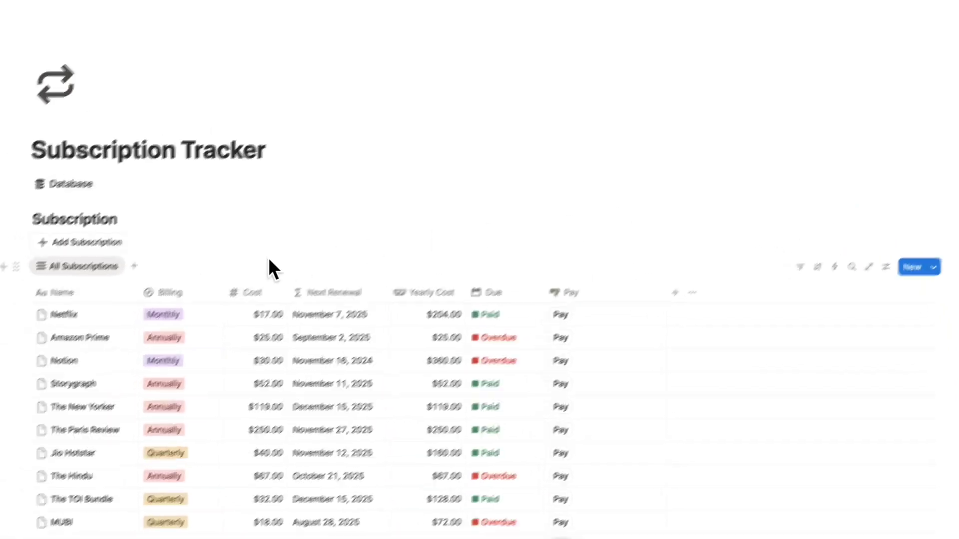
pyautogui.click(211, 206)
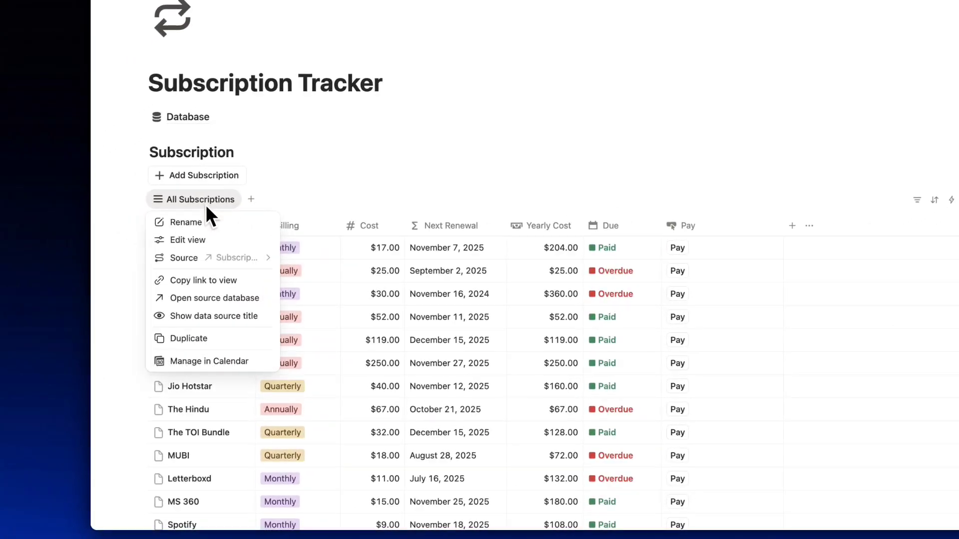
# Make a Monthly view with a calendar icon, filtered to Billing is Monthly.
pyautogui.click(199, 335)
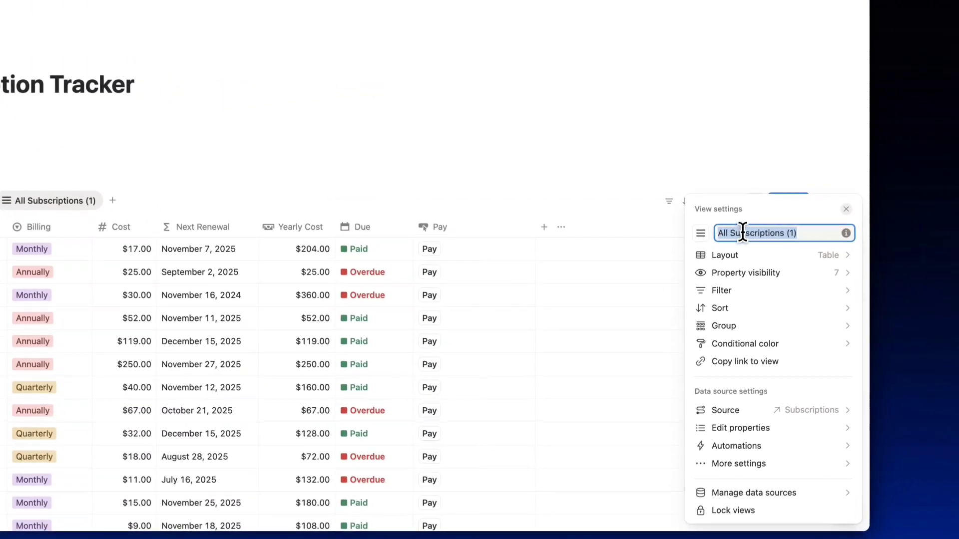
pyautogui.write('Monthly')
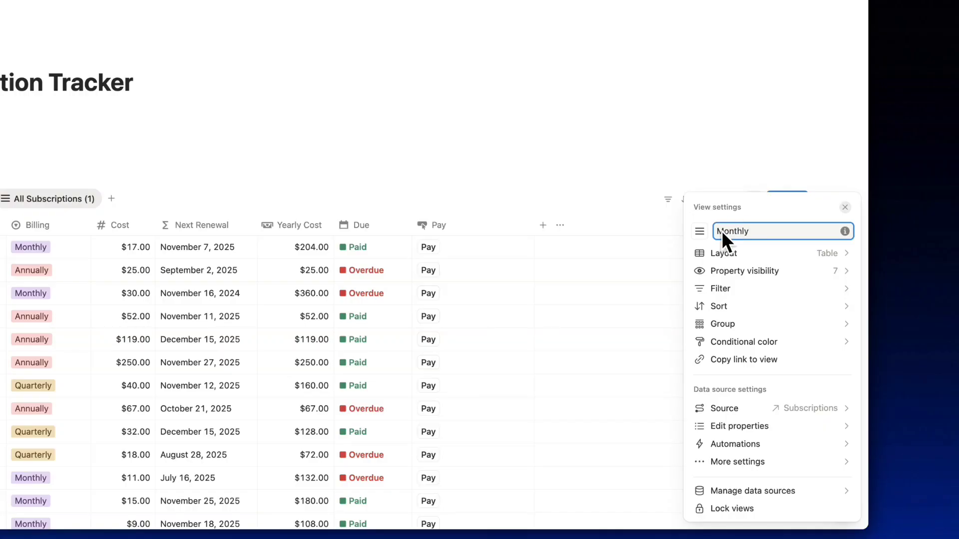
pyautogui.click(700, 231)
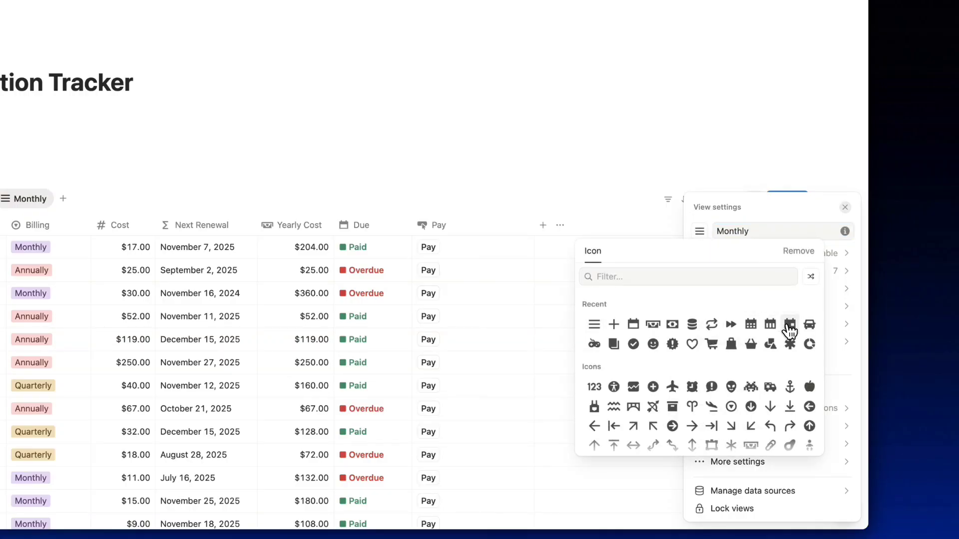
pyautogui.click(788, 325)
pyautogui.click(764, 289)
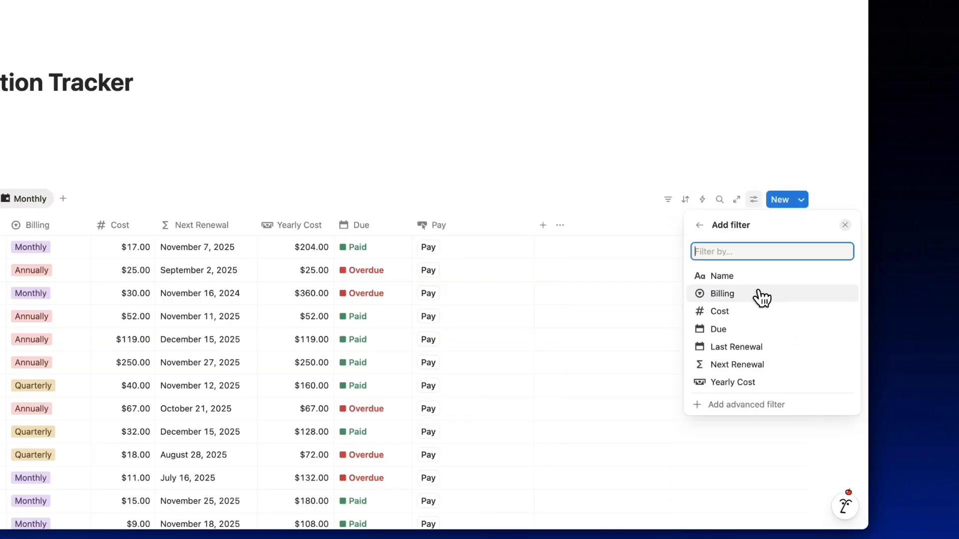
pyautogui.click(732, 294)
pyautogui.click(752, 248)
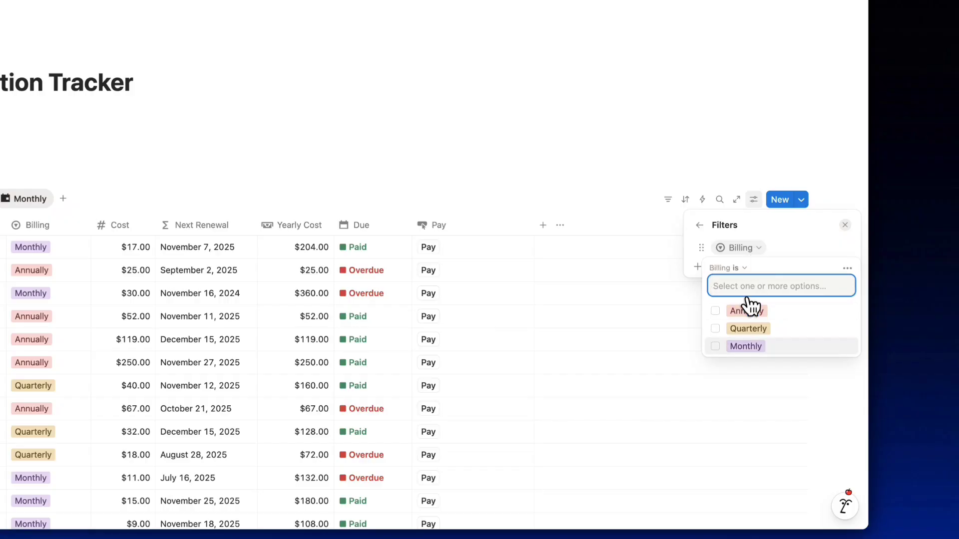
pyautogui.click(716, 348)
pyautogui.click(513, 193)
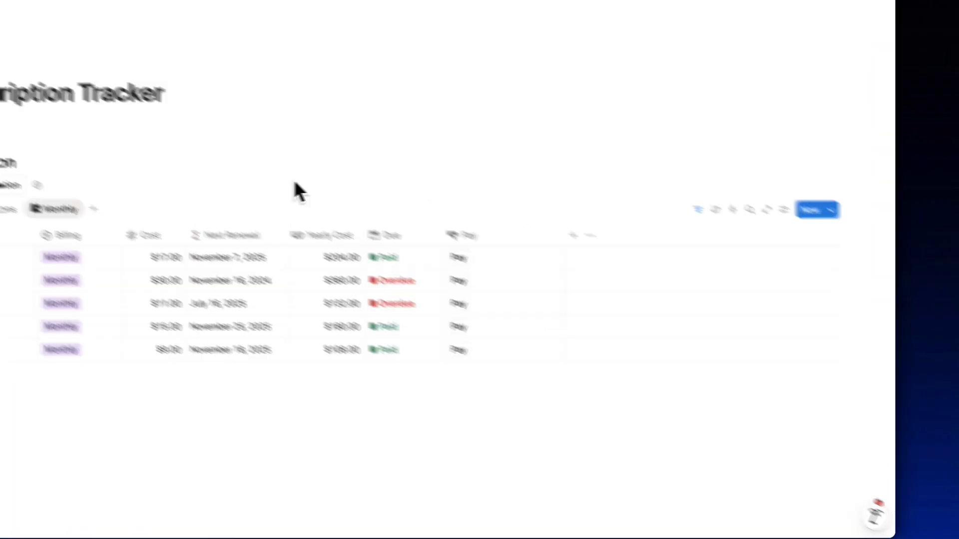
pyautogui.click(205, 202)
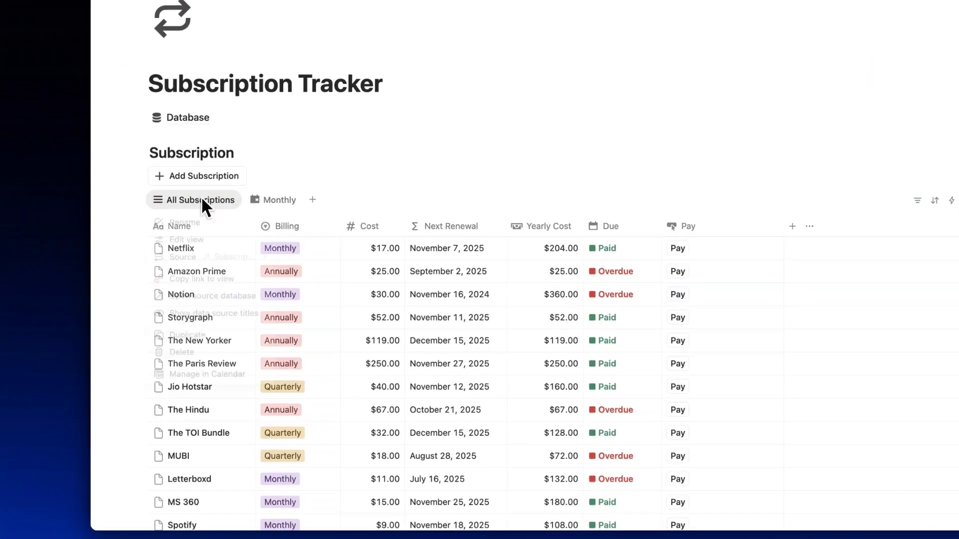
# Duplicate All Subscriptions into a Quarterly view filtered to Billing is Quarterly.
pyautogui.click(202, 197)
pyautogui.click(204, 336)
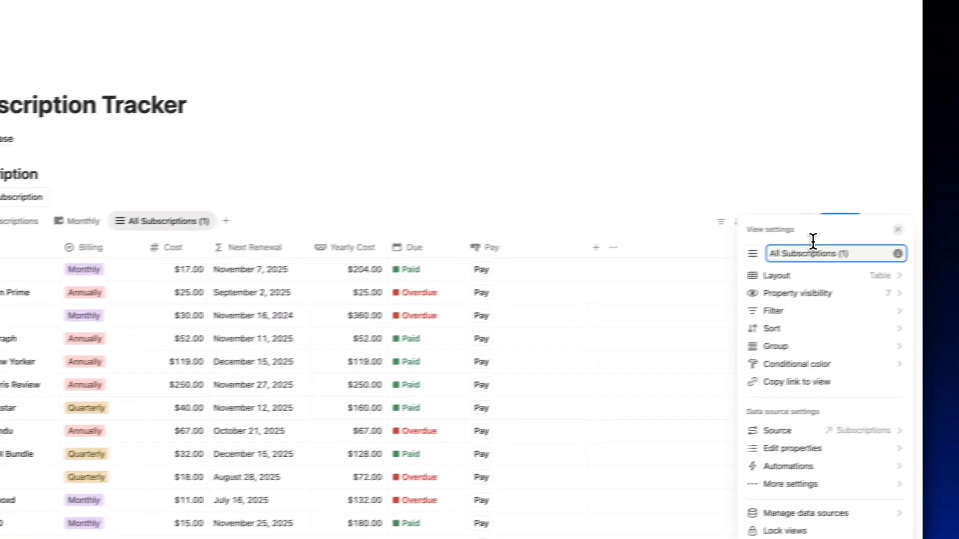
pyautogui.write('Qua')
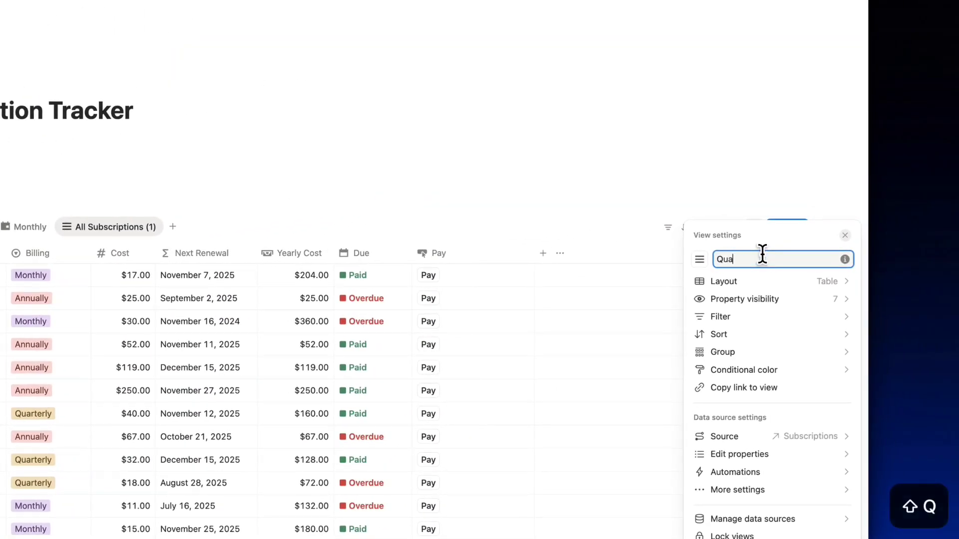
pyautogui.write('rterly')
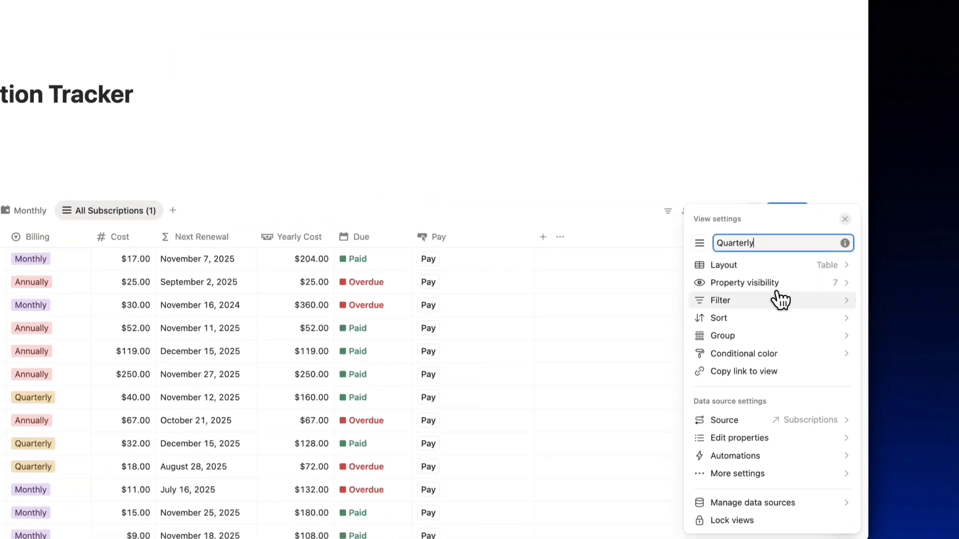
pyautogui.click(777, 316)
pyautogui.click(749, 326)
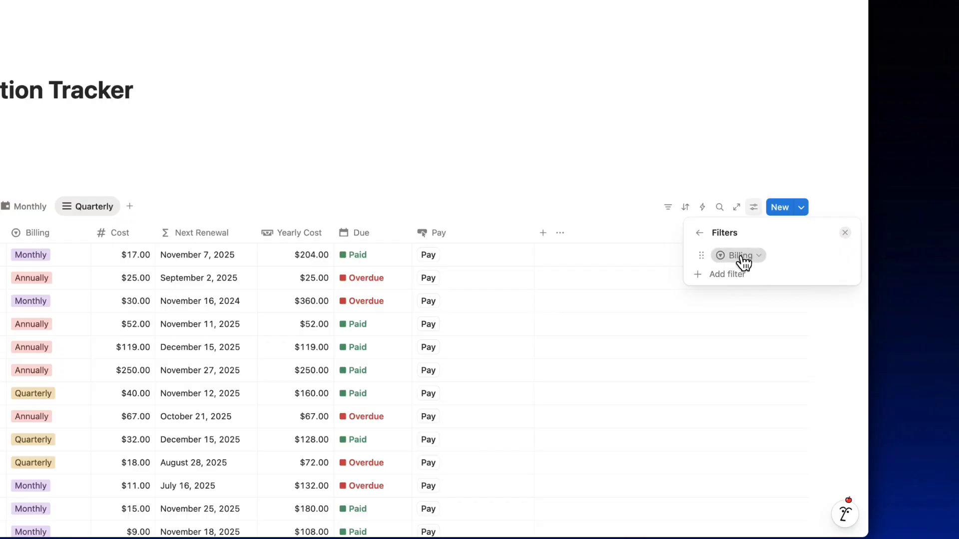
pyautogui.click(743, 256)
pyautogui.click(725, 336)
pyautogui.click(523, 203)
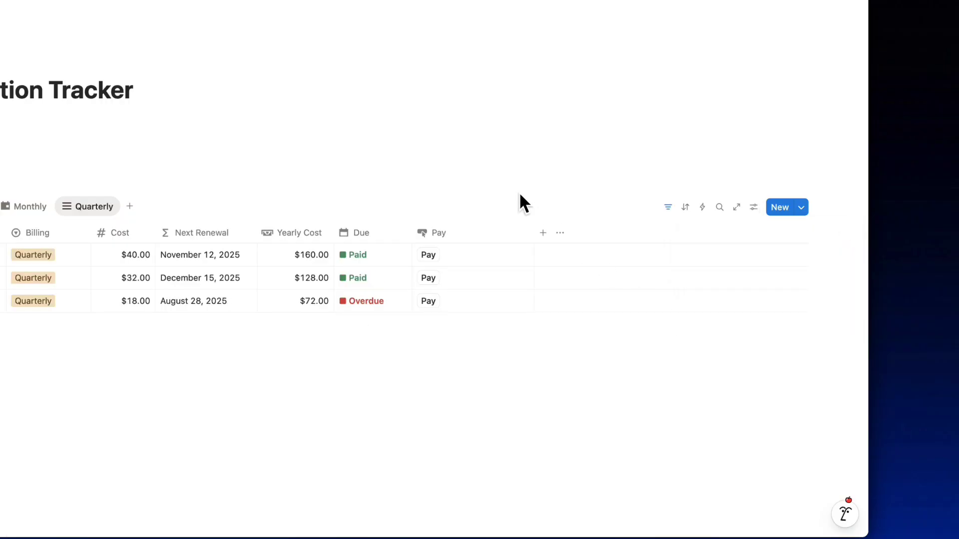
pyautogui.click(167, 213)
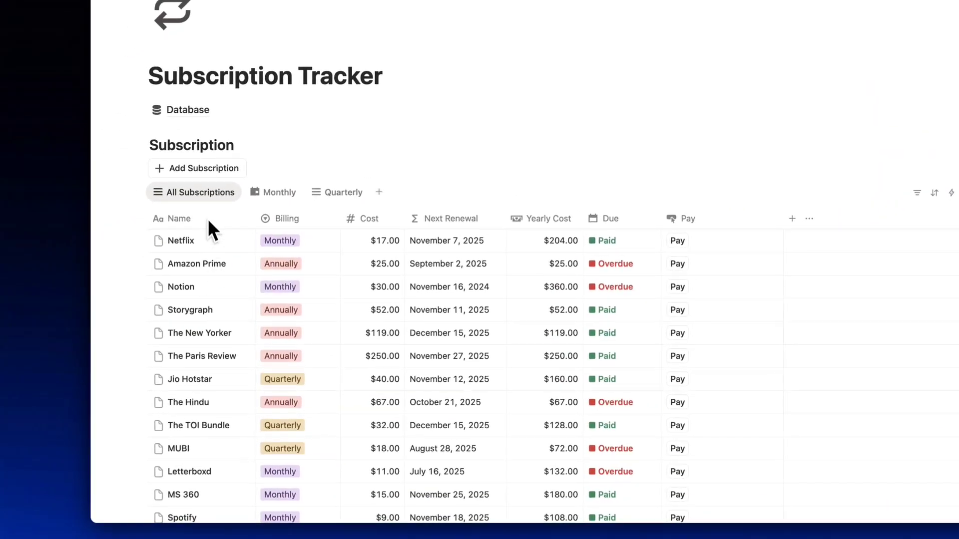
# Duplicate All Subscriptions into an 'Annually' view with a calendar icon, filtered to Billing is Annually.
pyautogui.click(202, 192)
pyautogui.click(199, 331)
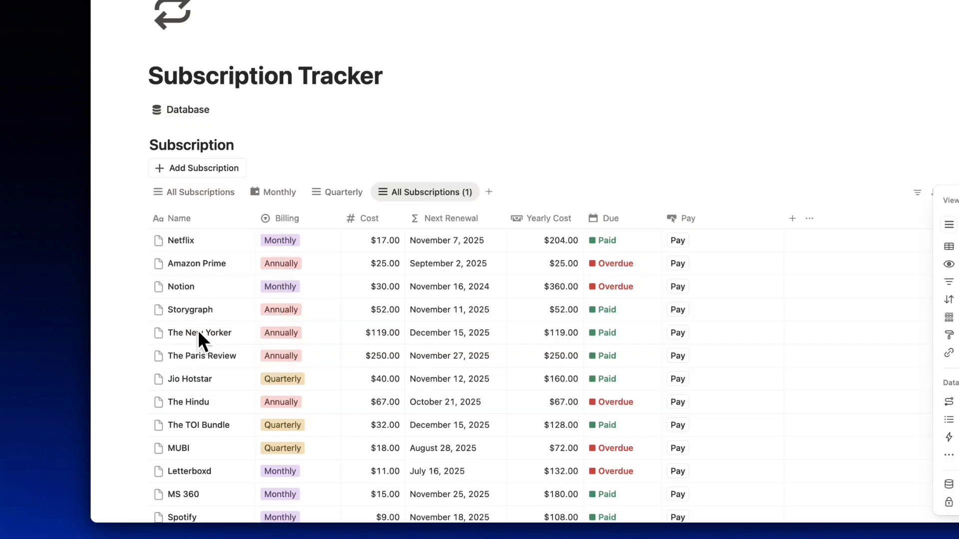
pyautogui.tripleClick(753, 232)
pyautogui.write('A')
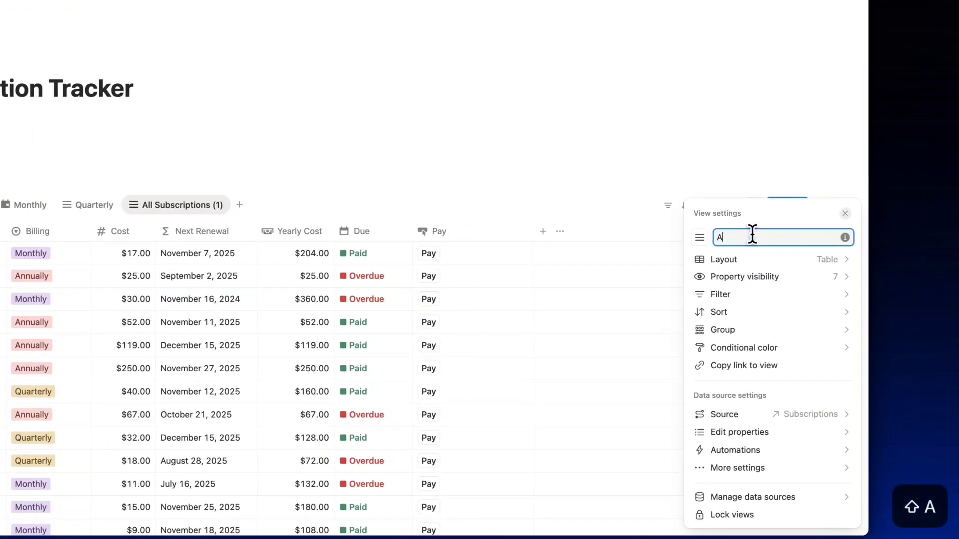
pyautogui.write('nnually')
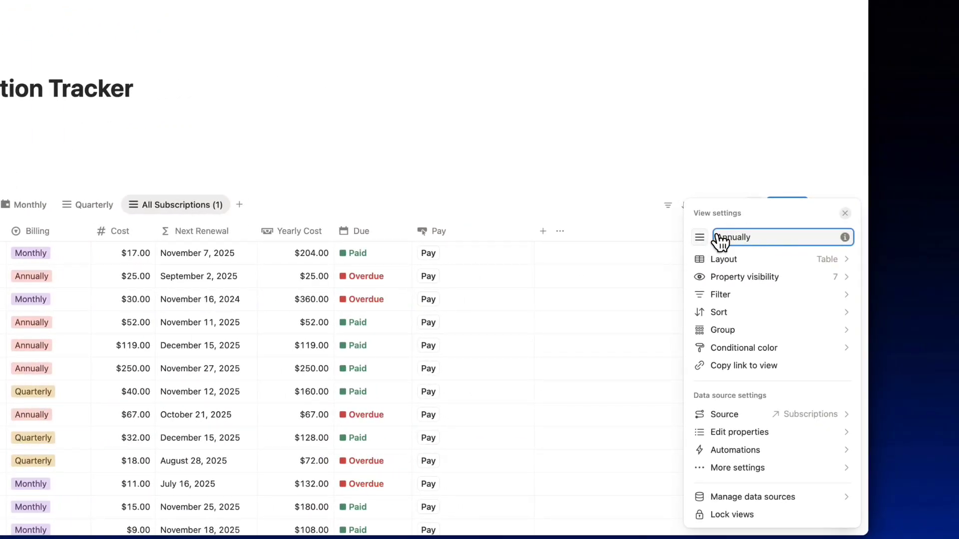
pyautogui.click(700, 237)
pyautogui.click(777, 330)
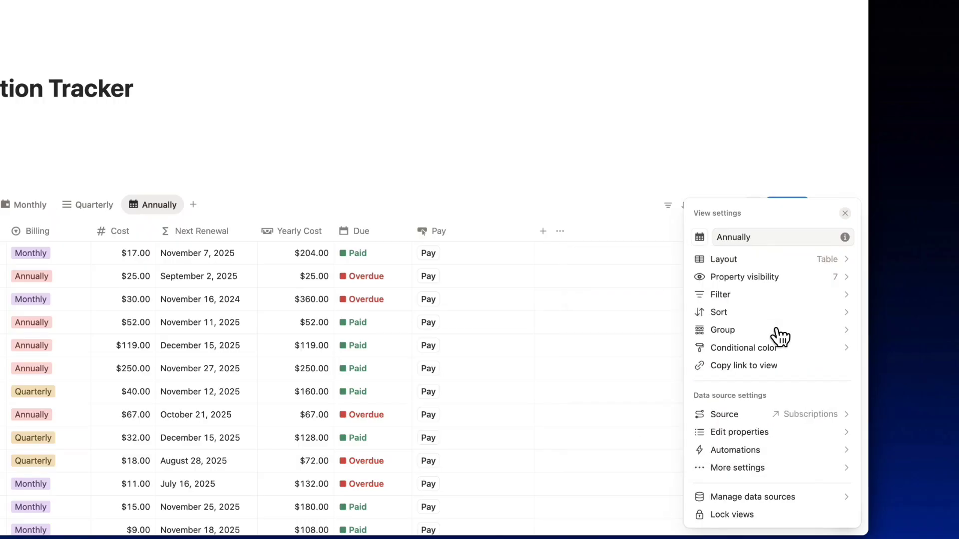
pyautogui.click(747, 298)
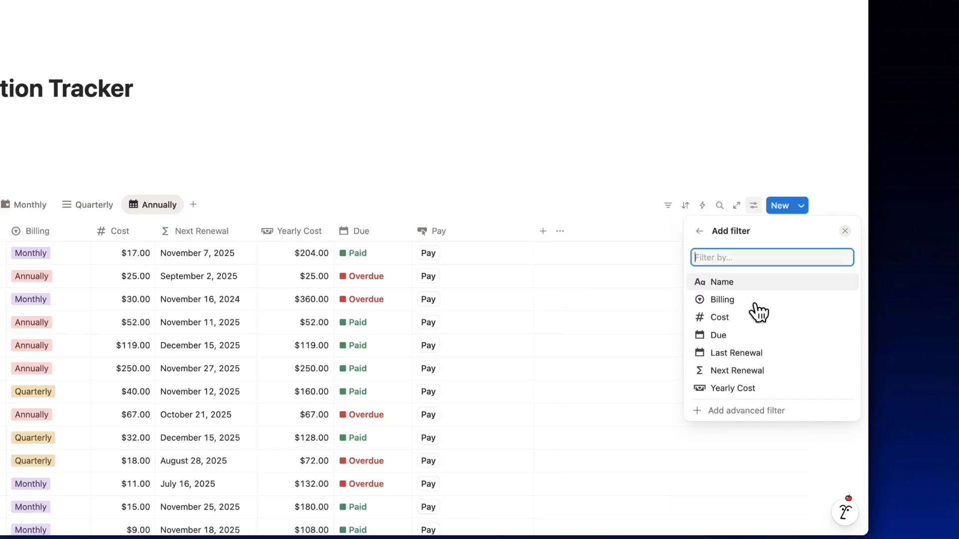
pyautogui.click(741, 300)
pyautogui.click(747, 257)
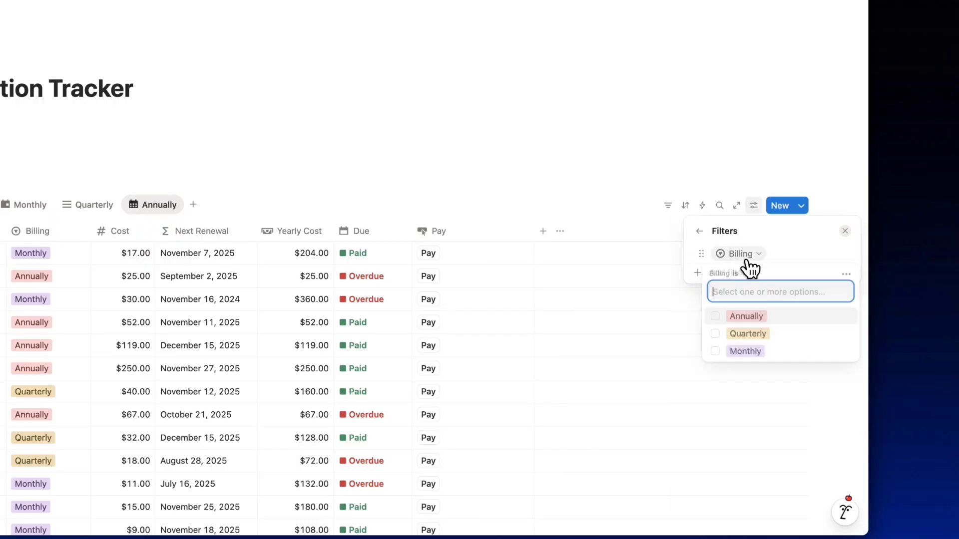
pyautogui.click(725, 316)
pyautogui.click(449, 195)
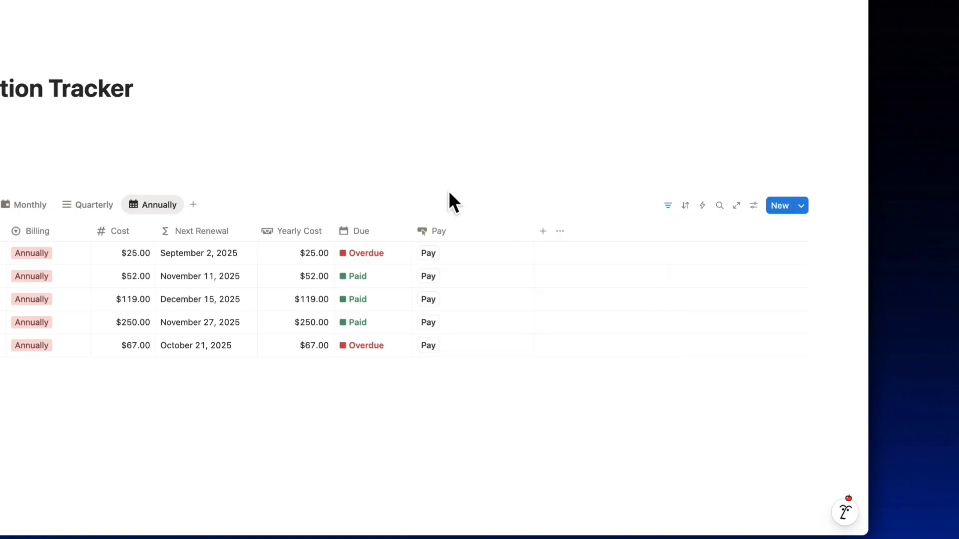
pyautogui.click(87, 205)
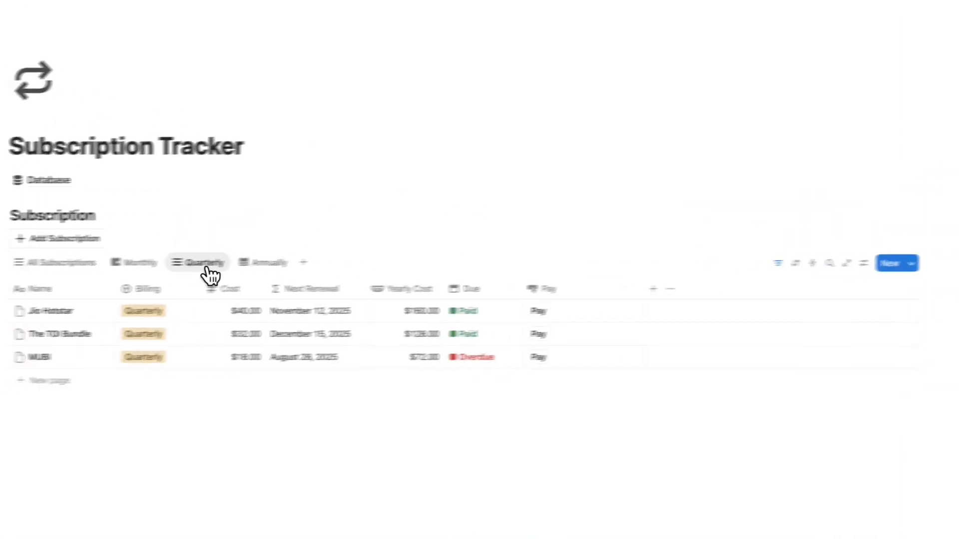
# Set the Quarterly view's icon to a calendar, then return to All Subscriptions.
pyautogui.click(206, 264)
pyautogui.click(205, 306)
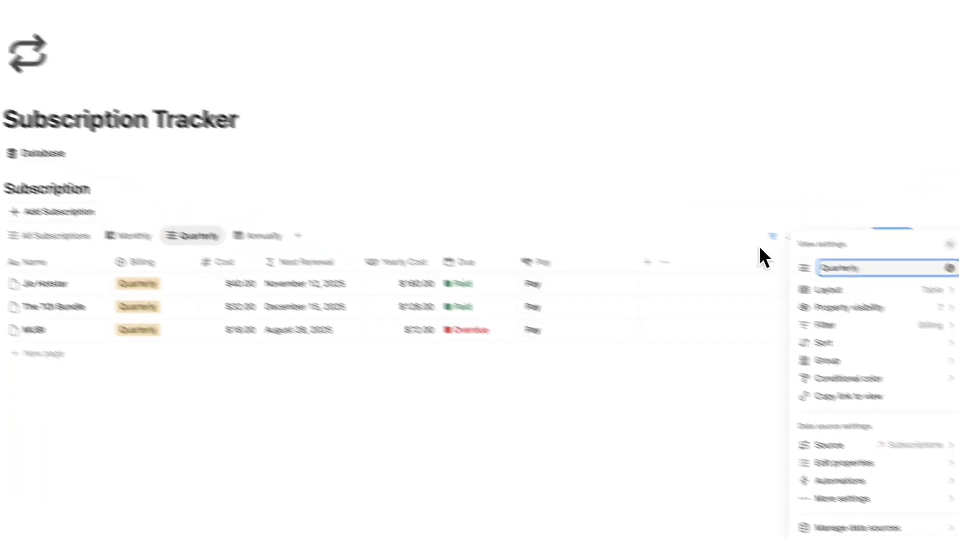
pyautogui.click(804, 268)
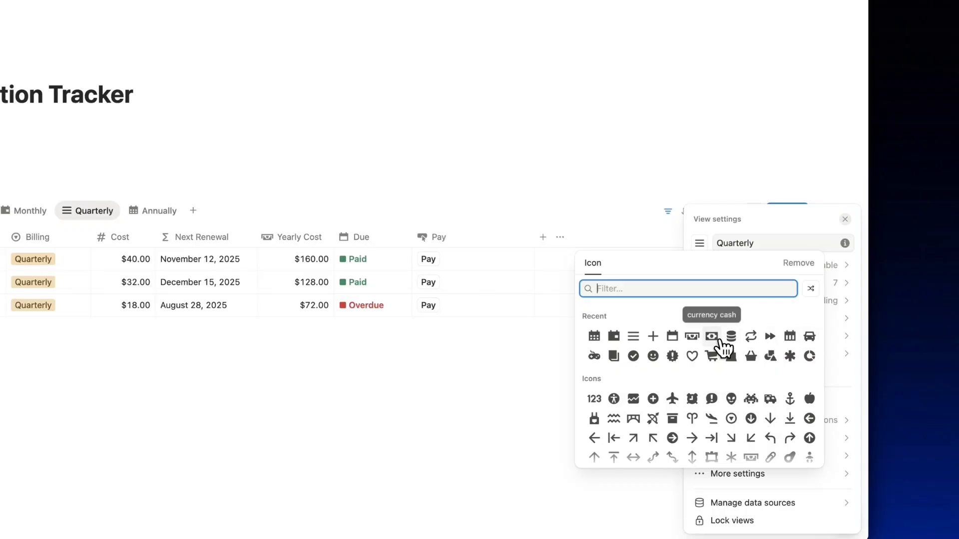
pyautogui.click(594, 337)
pyautogui.click(701, 243)
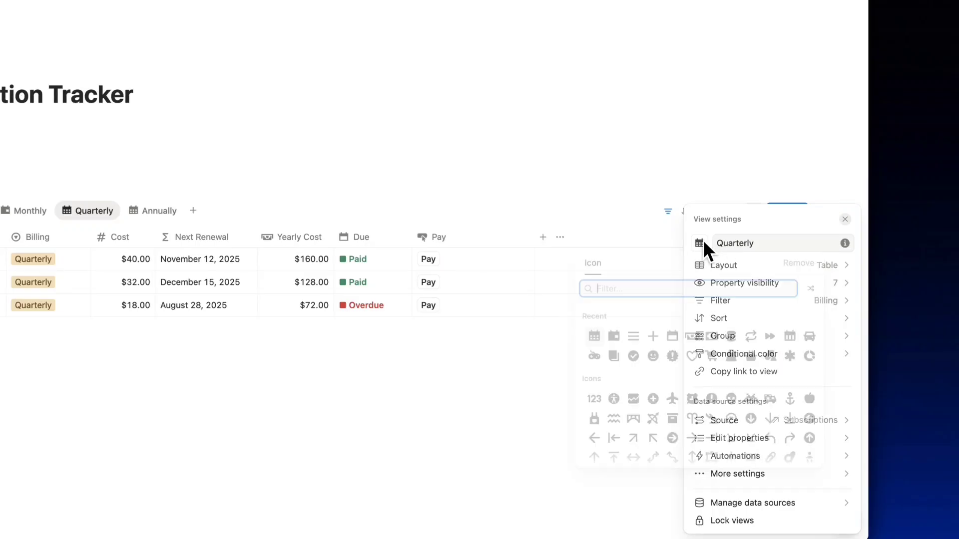
pyautogui.click(790, 335)
pyautogui.click(599, 178)
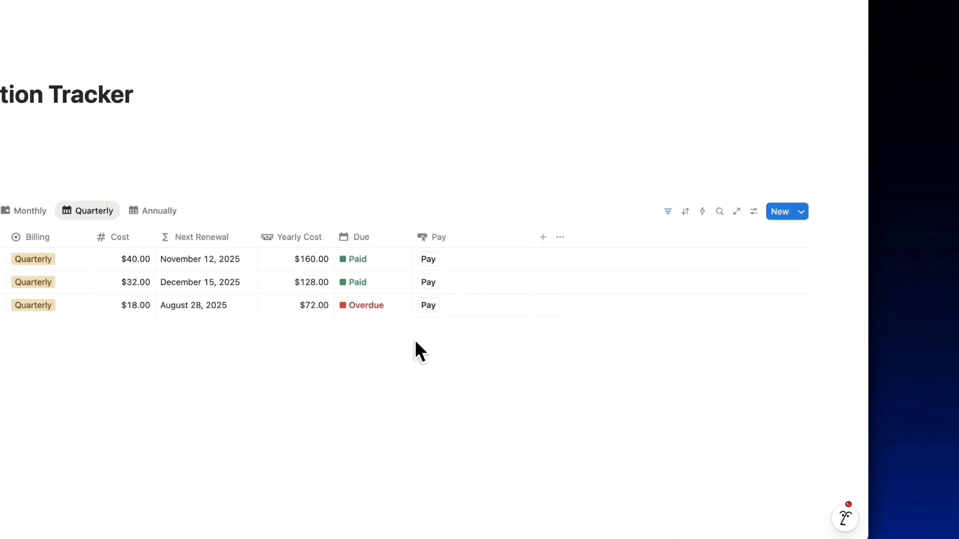
pyautogui.click(212, 248)
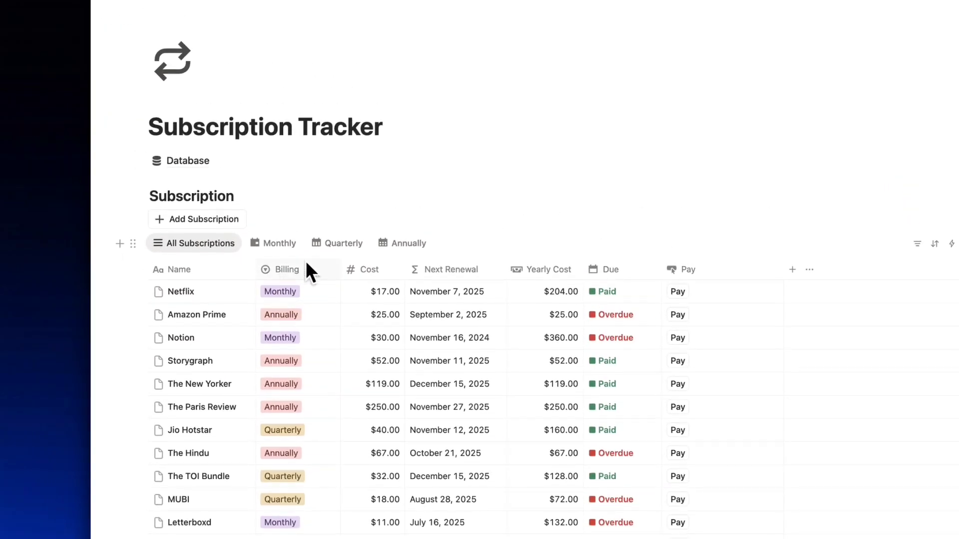
pyautogui.scroll(-5, 328, 272)
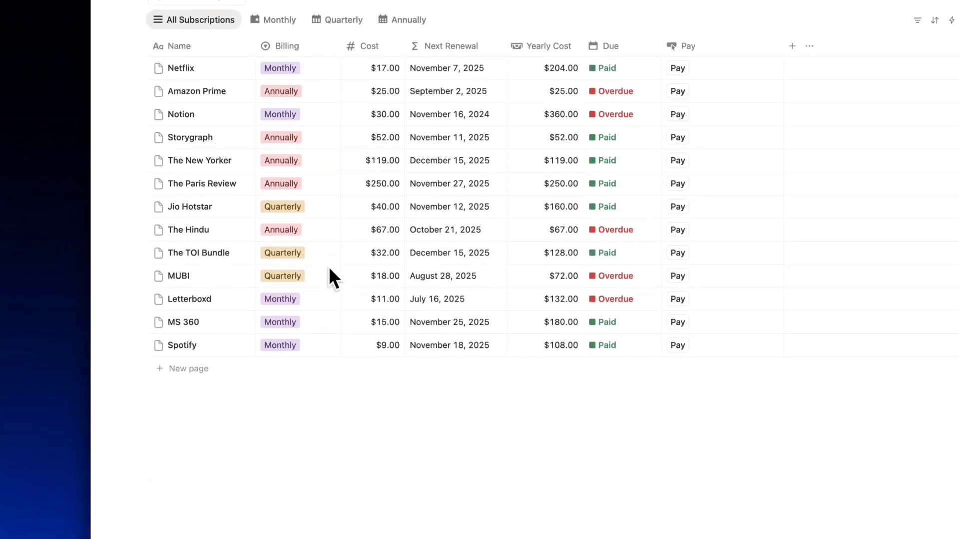
# Add an 'Annual Stats' heading below the table and paste the subscriptions link beneath as a linked database view.
pyautogui.click(166, 403)
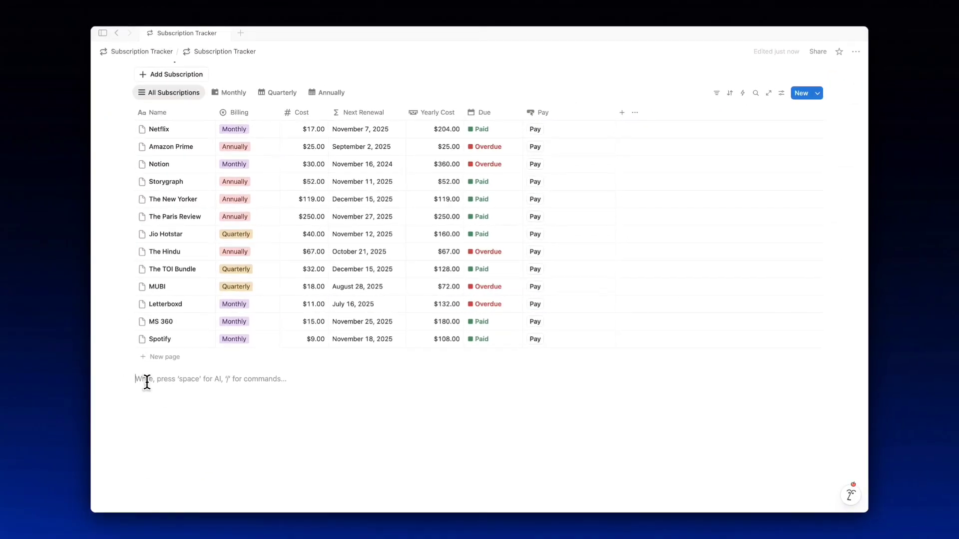
pyautogui.write('##')
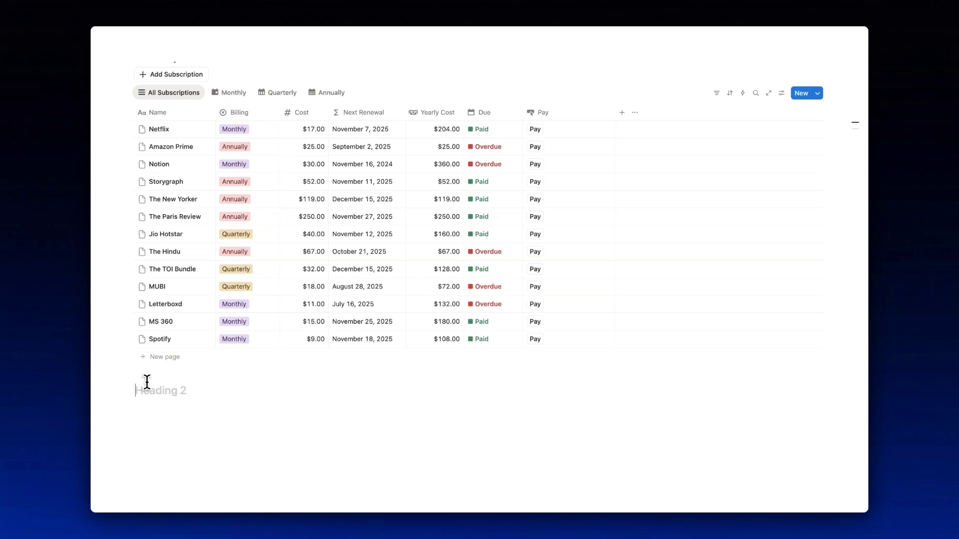
pyautogui.write('Annual Stats')
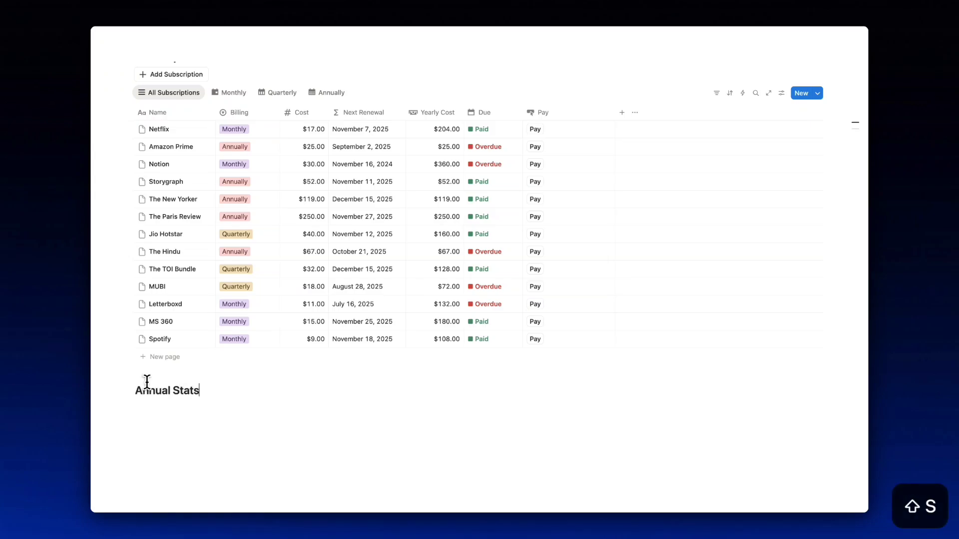
pyautogui.press('Return')
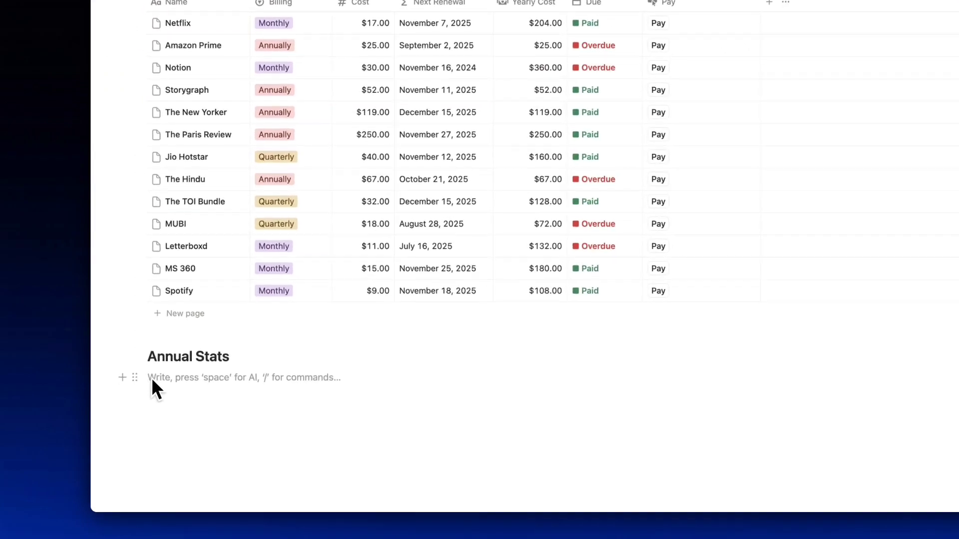
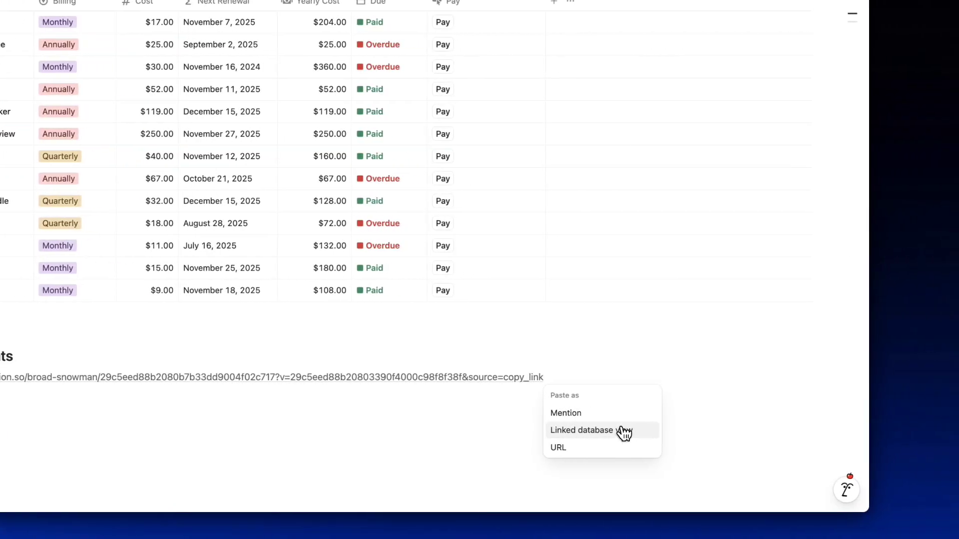
pyautogui.click(664, 430)
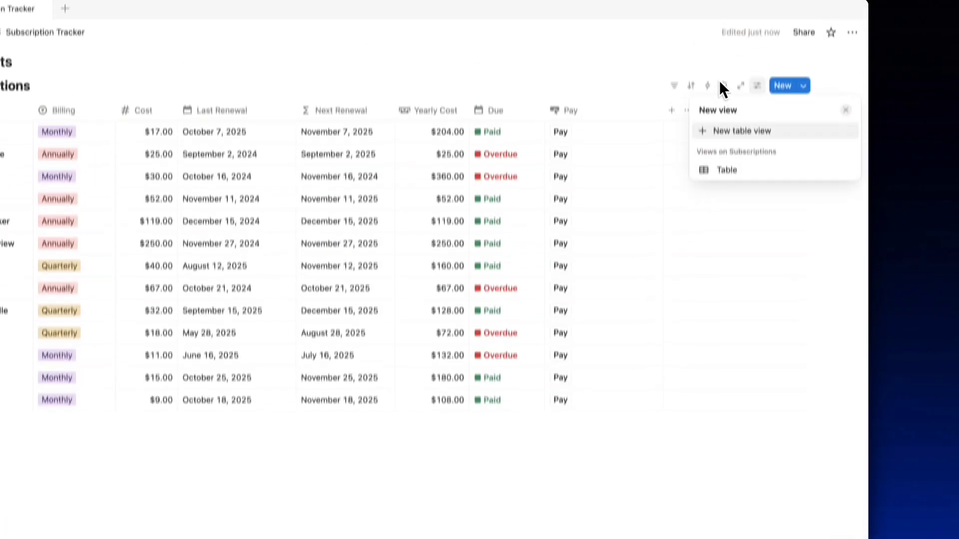
pyautogui.press('Escape')
# Hide the second linked view's database title and rename its view 'All Subscriptions'.
pyautogui.click(225, 111)
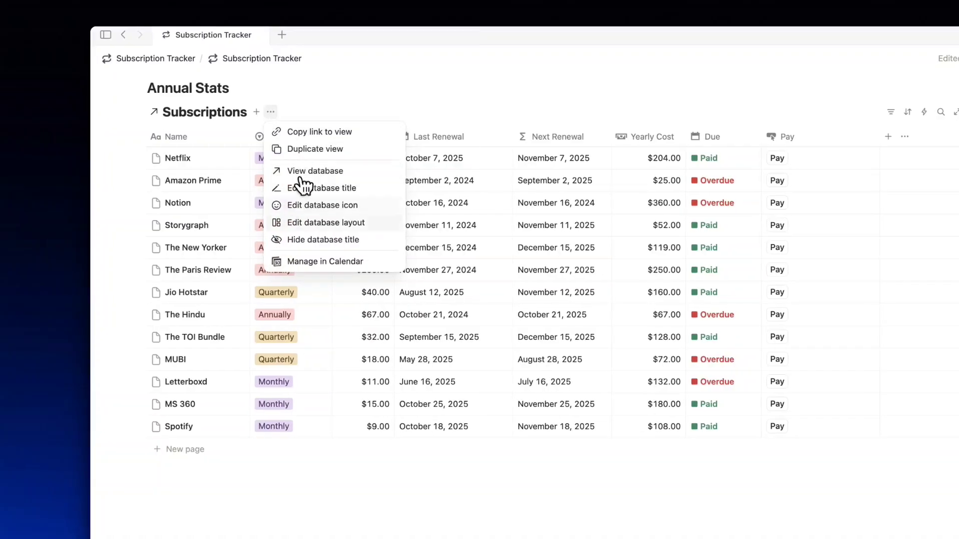
pyautogui.click(310, 240)
pyautogui.click(178, 114)
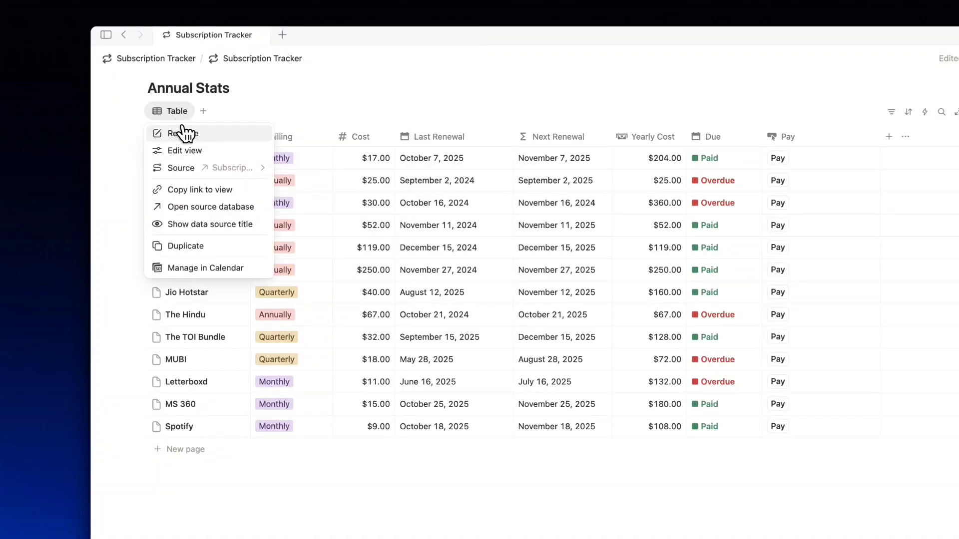
pyautogui.click(186, 133)
pyautogui.write('All Subscri')
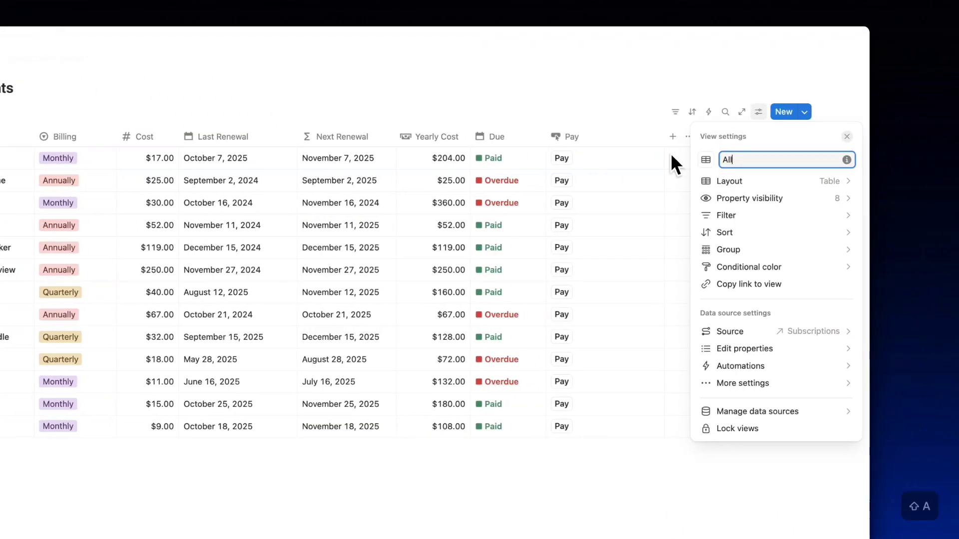
pyautogui.write('ptions')
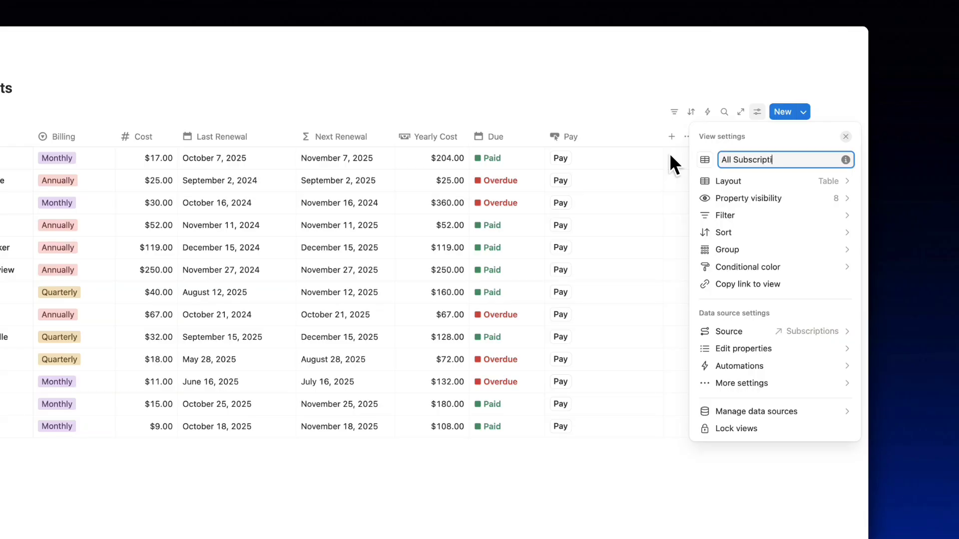
# Switch the view to a donut chart of Name, slices sized by Yearly Cost, sorted High → Low.
pyautogui.click(806, 169)
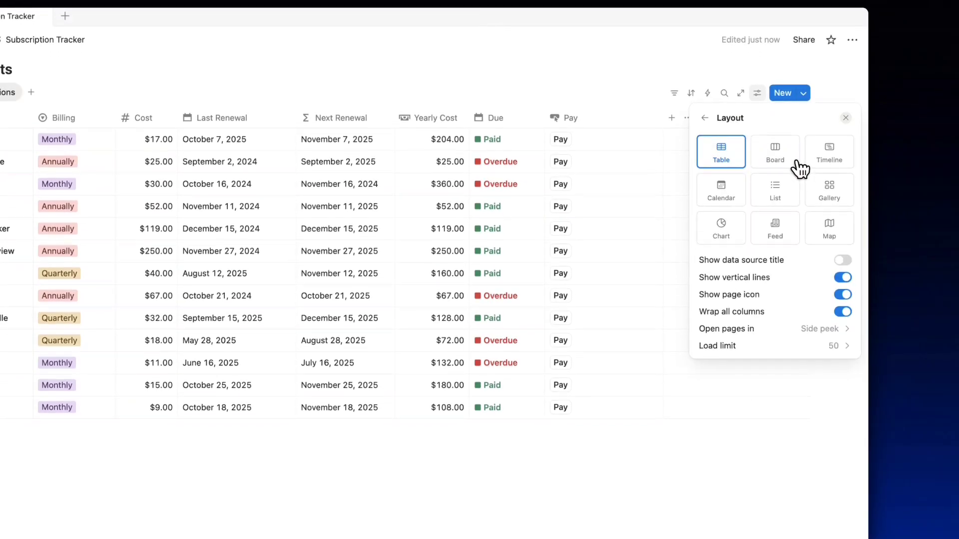
pyautogui.click(731, 225)
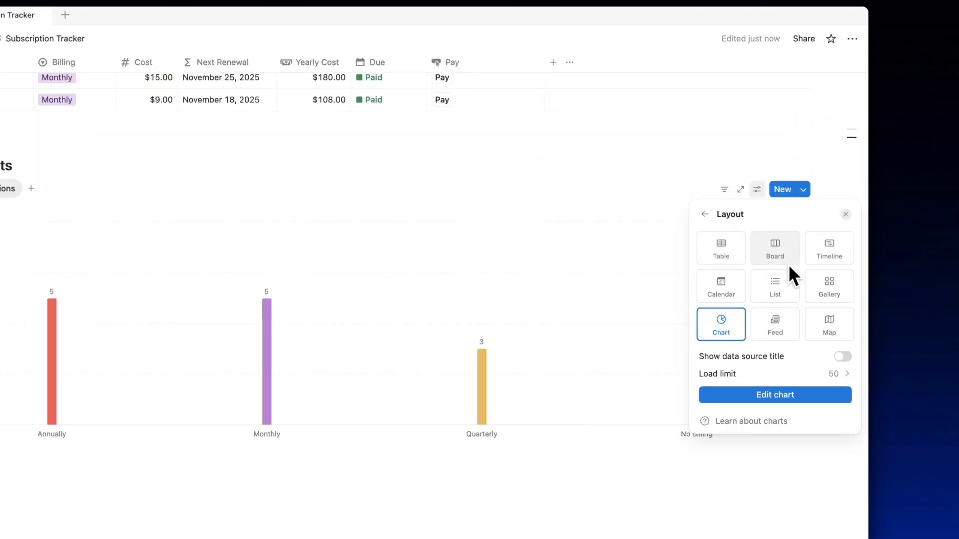
pyautogui.click(714, 223)
pyautogui.click(843, 260)
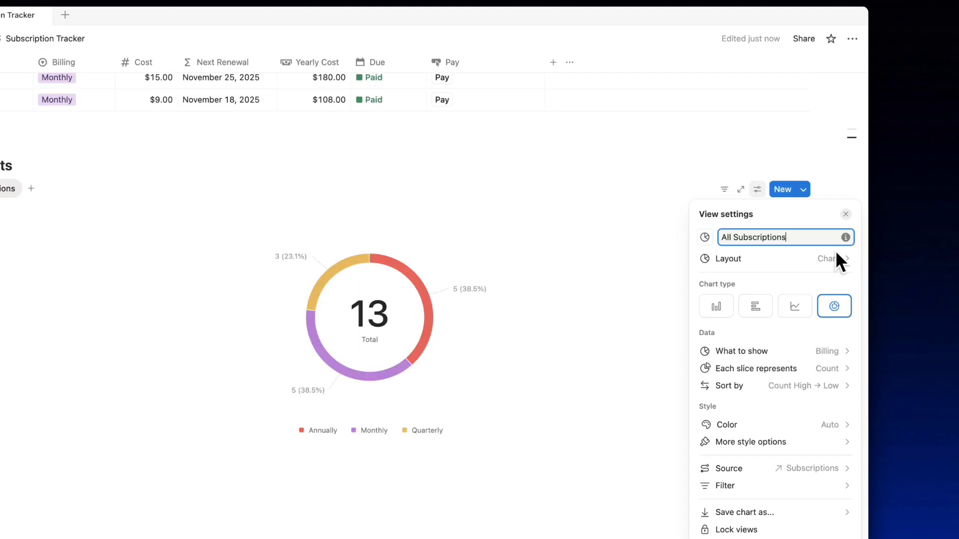
pyautogui.click(832, 351)
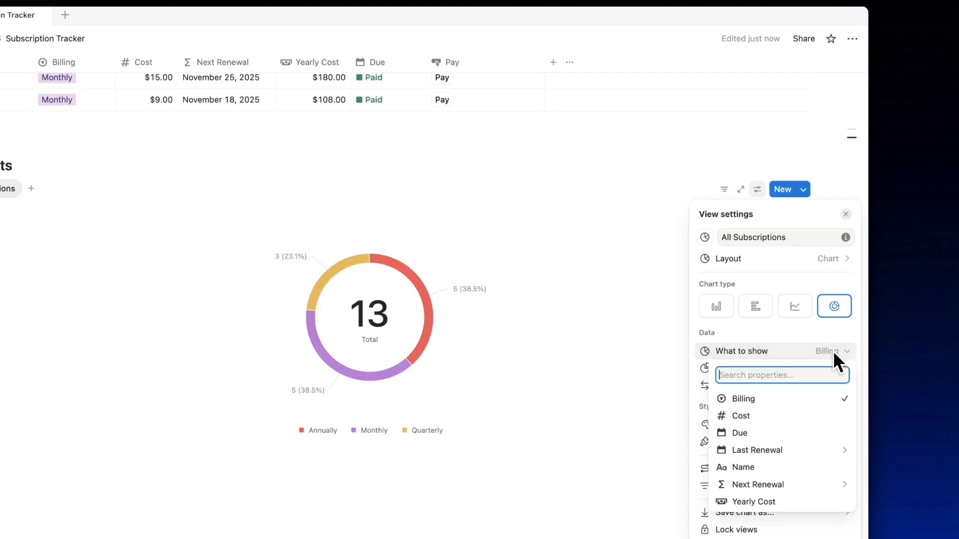
pyautogui.click(778, 387)
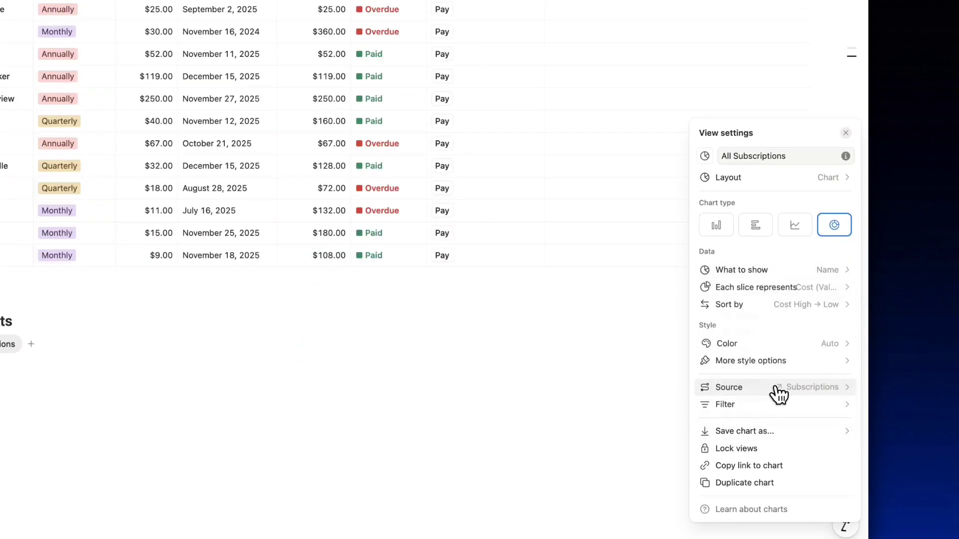
pyautogui.click(788, 287)
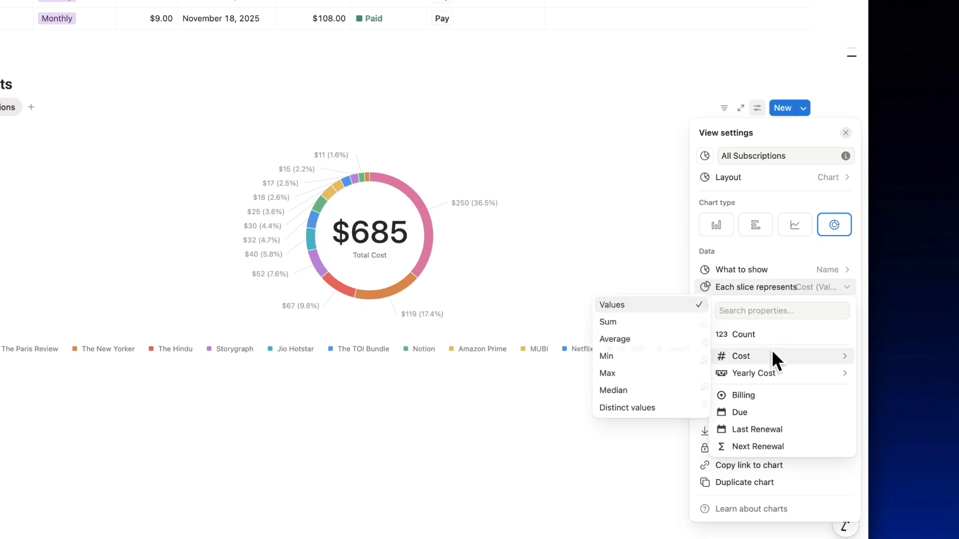
pyautogui.moveTo(771, 375)
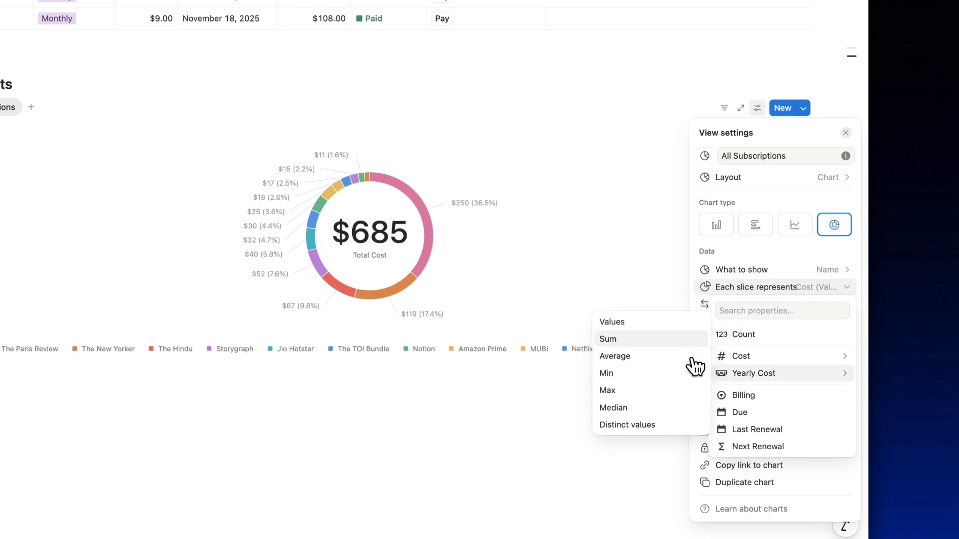
pyautogui.click(671, 324)
pyautogui.click(739, 305)
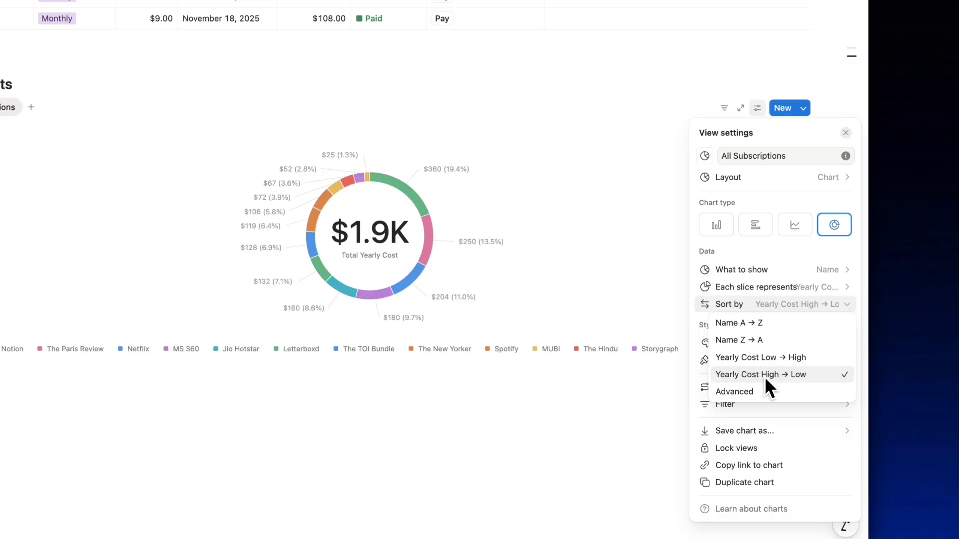
pyautogui.click(786, 249)
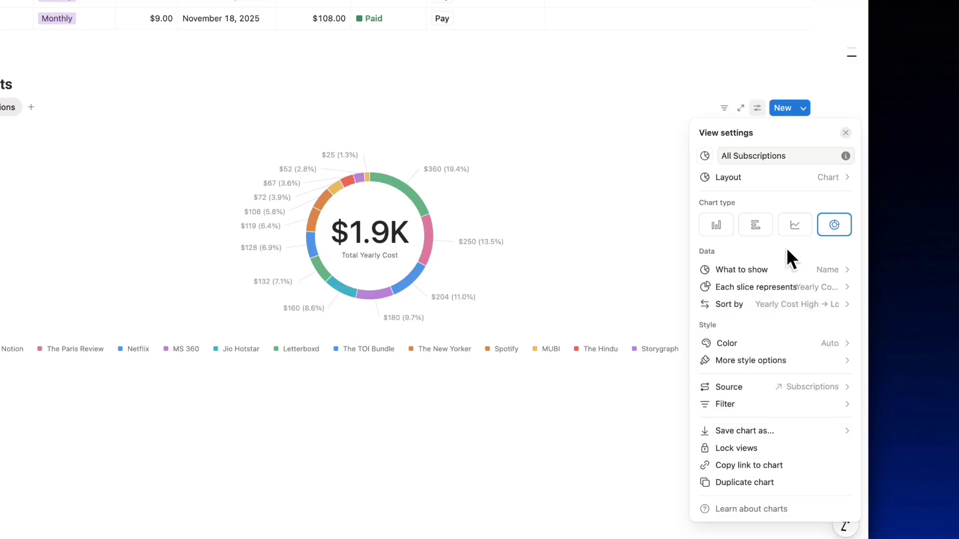
# Turn the donut chart's legend off and set its data labels to Name.
pyautogui.click(782, 361)
pyautogui.moveTo(779, 192)
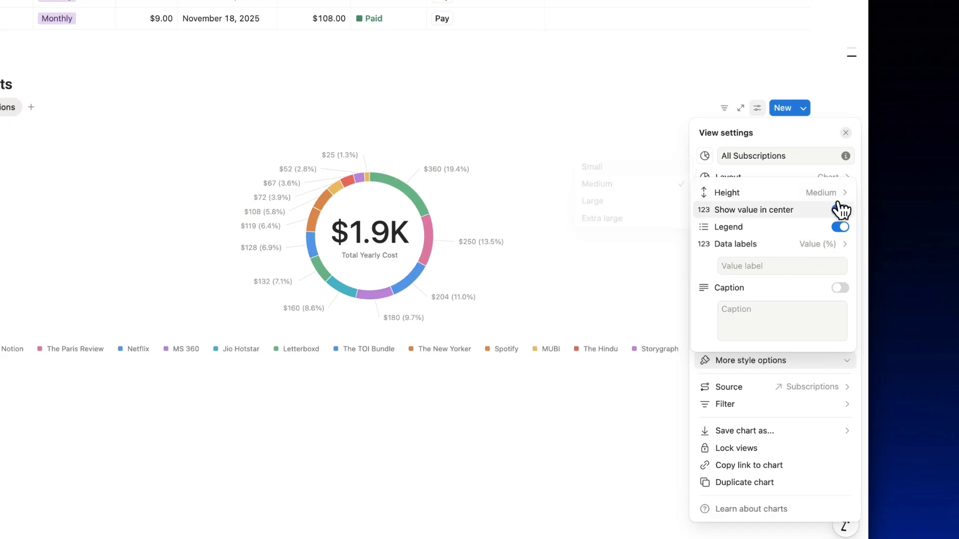
pyautogui.click(841, 227)
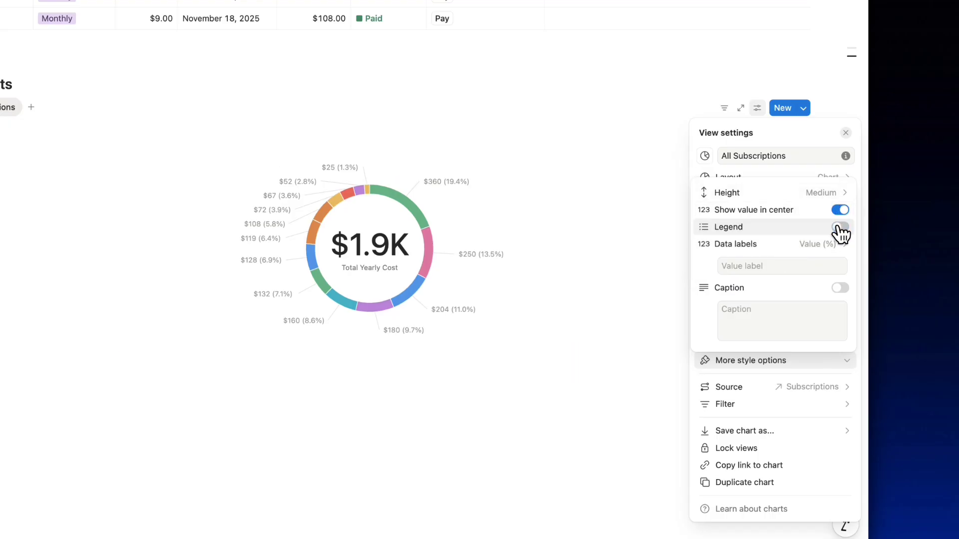
pyautogui.moveTo(814, 245)
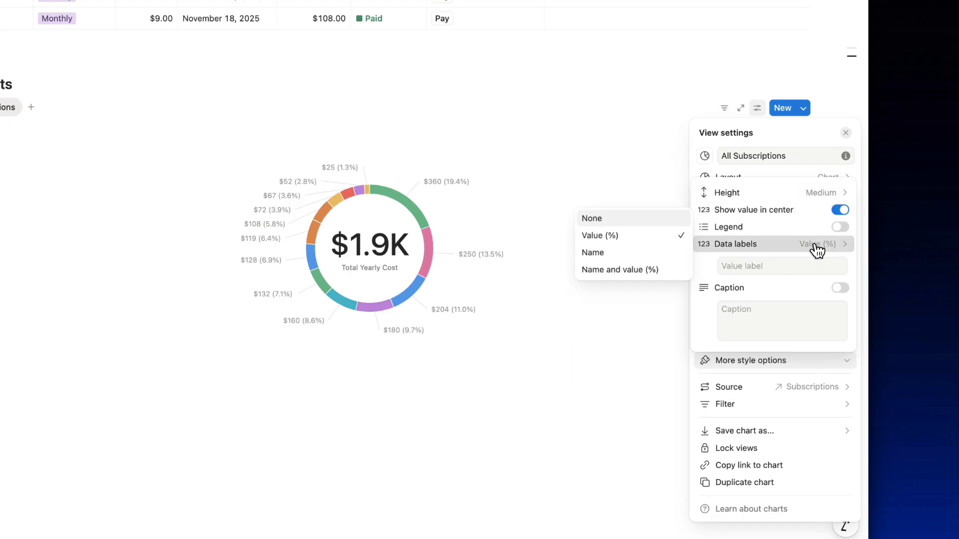
pyautogui.click(651, 253)
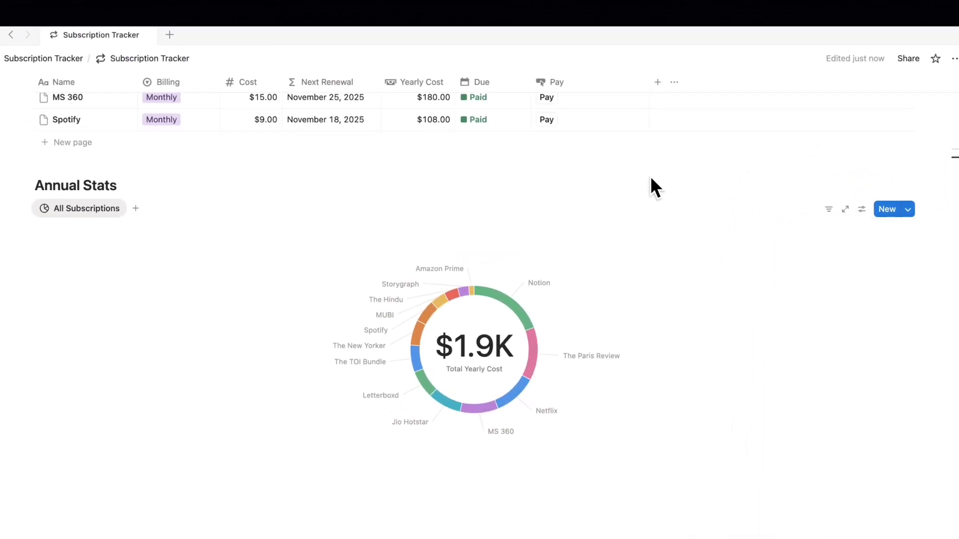
# Move the Annual Stats heading, donut chart and subscription table up the page.
pyautogui.scroll(5, 650, 185)
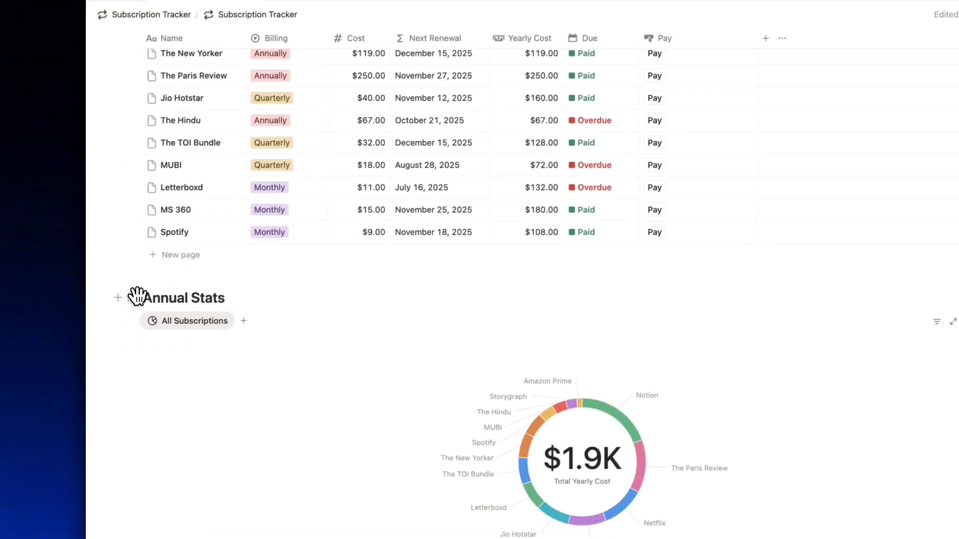
pyautogui.moveTo(134, 296); pyautogui.dragTo(827, 277)
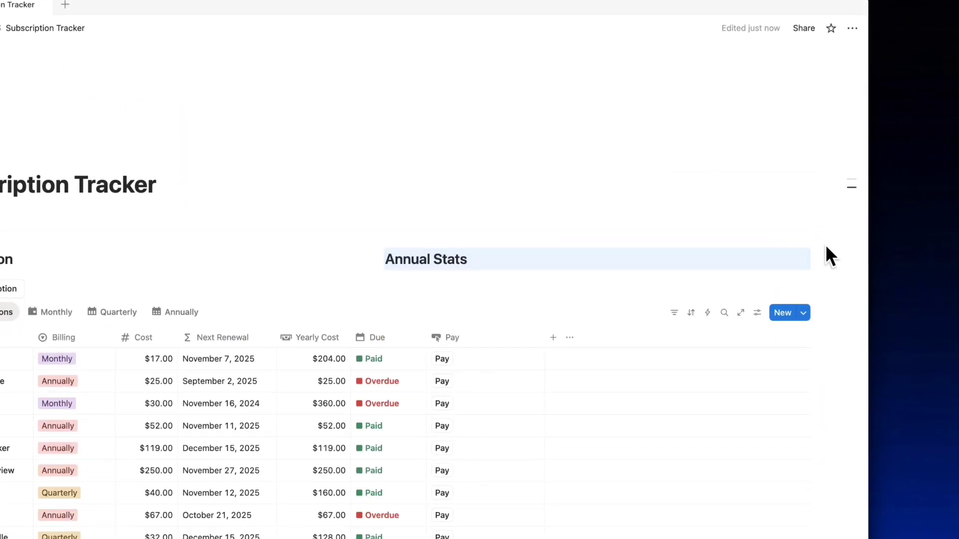
pyautogui.scroll(-10, 826, 253)
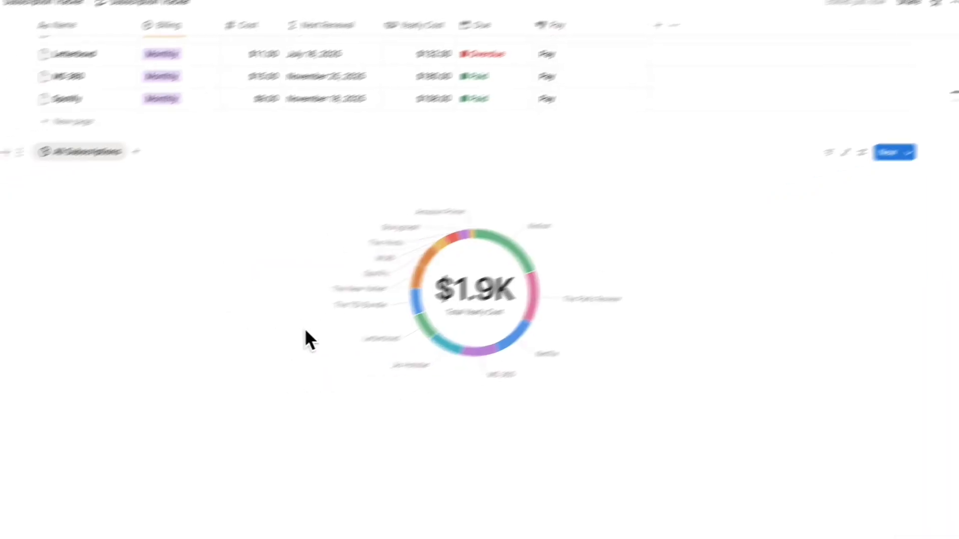
pyautogui.moveTo(117, 187); pyautogui.dragTo(795, 108)
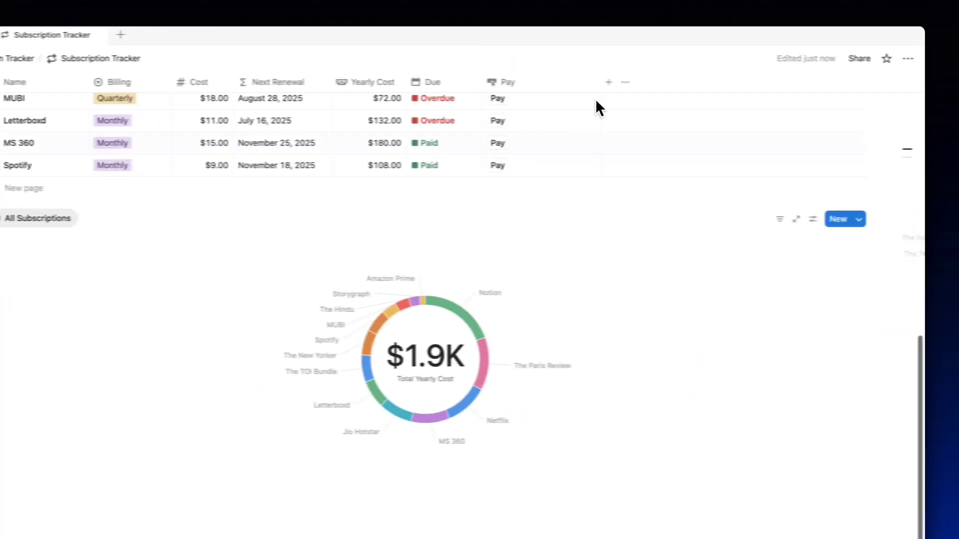
pyautogui.moveTo(615, 130); pyautogui.dragTo(594, 326)
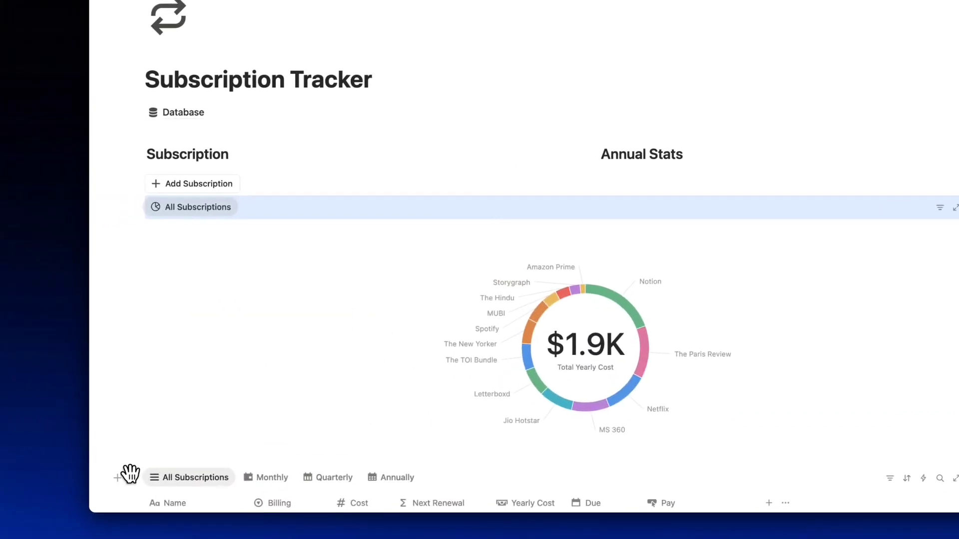
pyautogui.moveTo(130, 475); pyautogui.dragTo(127, 183)
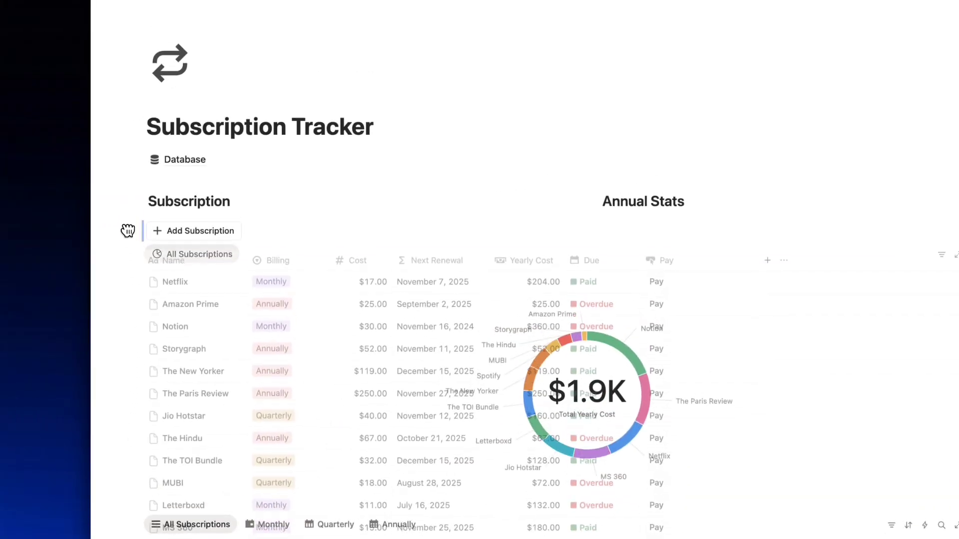
pyautogui.moveTo(128, 231)
pyautogui.mouseDown()
pyautogui.moveTo(118, 271)
pyautogui.moveTo(139, 237)
pyautogui.mouseUp()
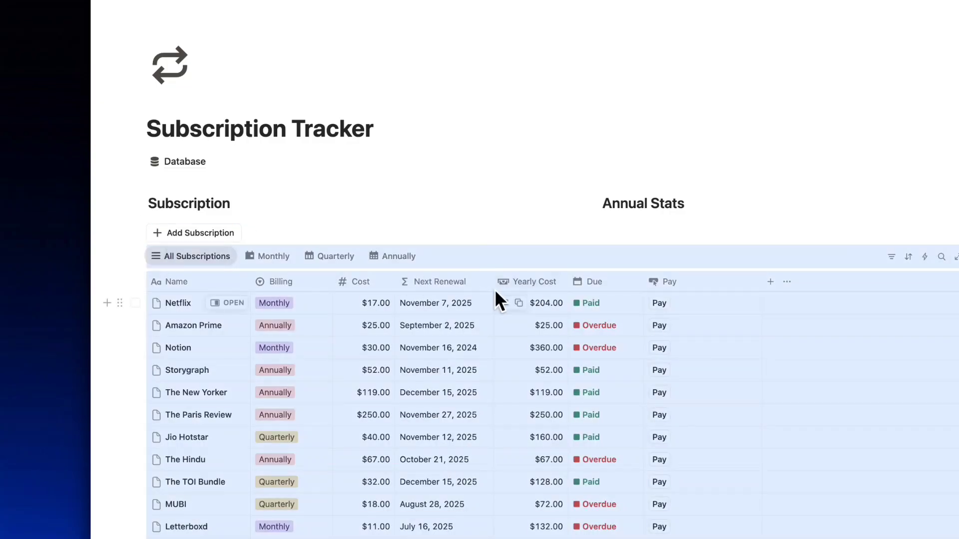
# Put the donut under Annual Stats and the table under Subscription, widening the table to show Due.
pyautogui.scroll(-10, 496, 293)
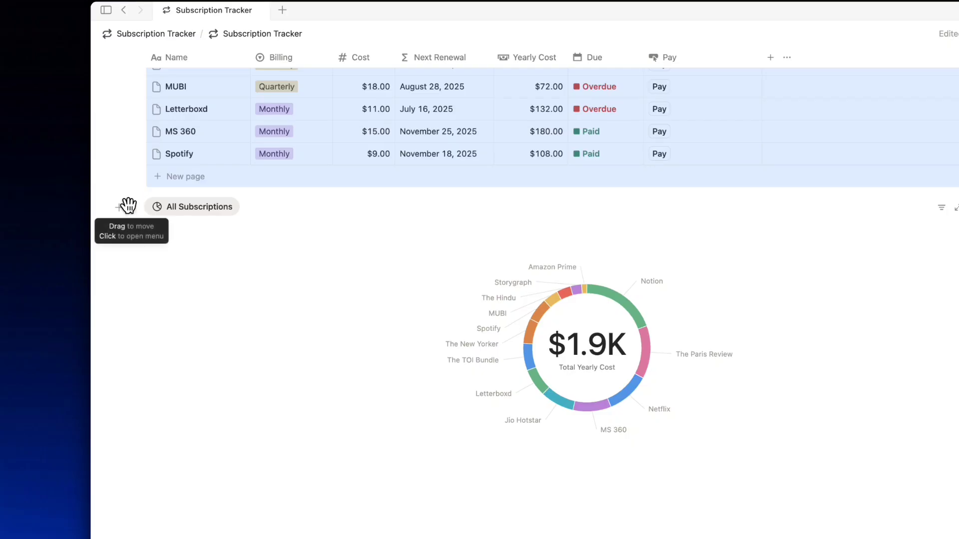
pyautogui.click(471, 177)
pyautogui.scroll(8, 599, 133)
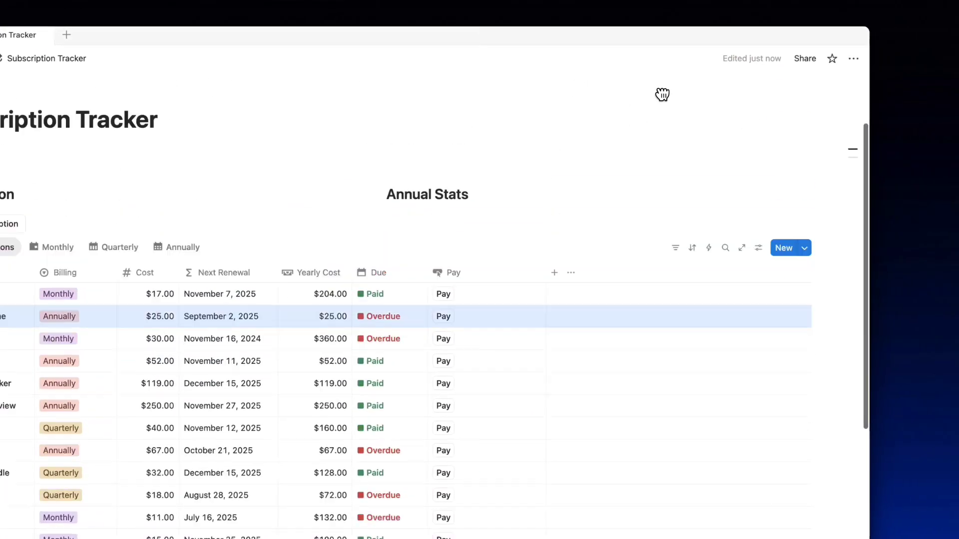
pyautogui.moveTo(663, 94); pyautogui.dragTo(835, 214)
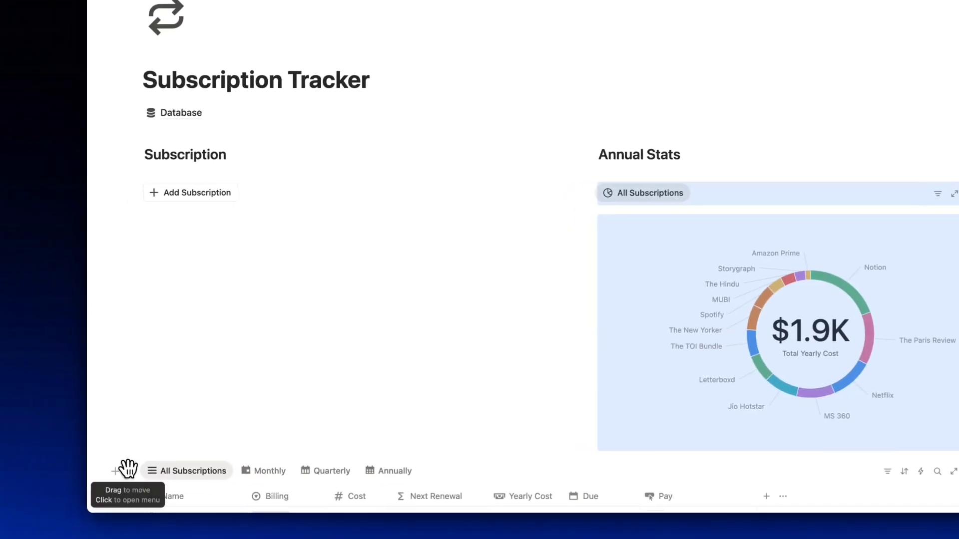
pyautogui.moveTo(128, 466); pyautogui.dragTo(138, 213)
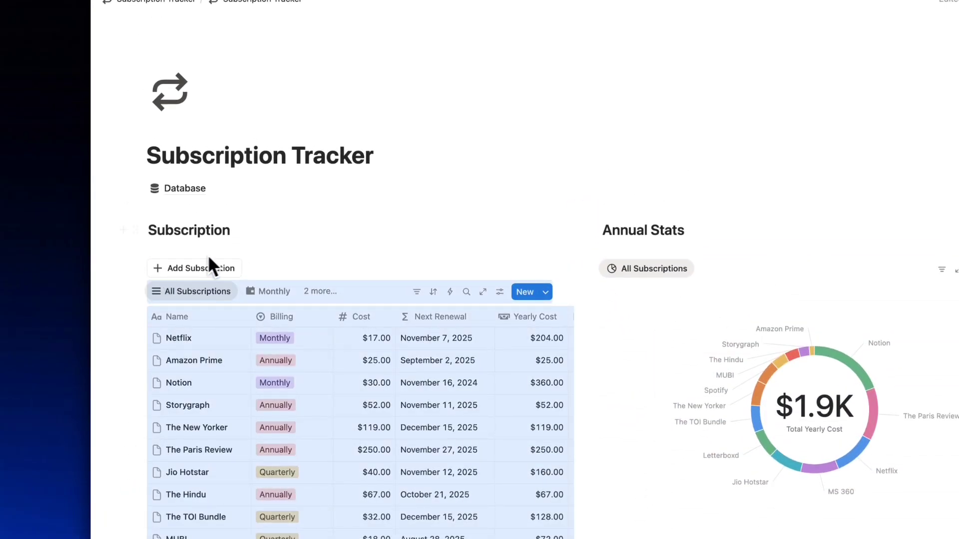
pyautogui.scroll(-3, 322, 240)
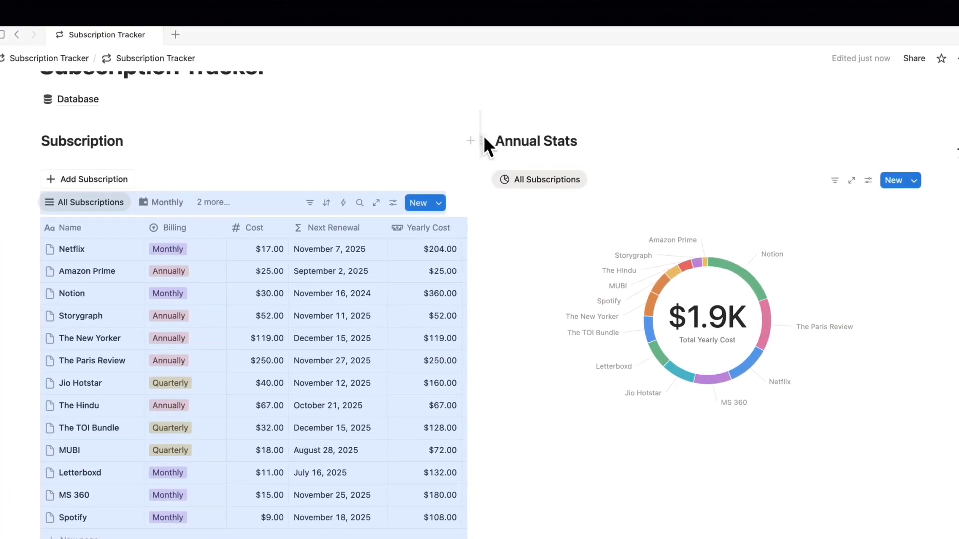
pyautogui.moveTo(479, 172); pyautogui.dragTo(551, 179)
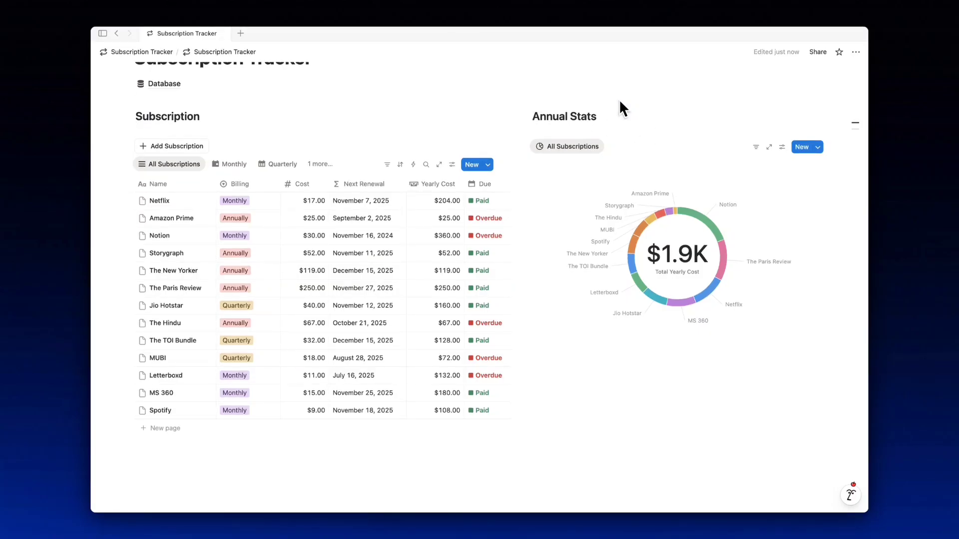
pyautogui.scroll(-2, 620, 102)
pyautogui.scroll(3, 620, 103)
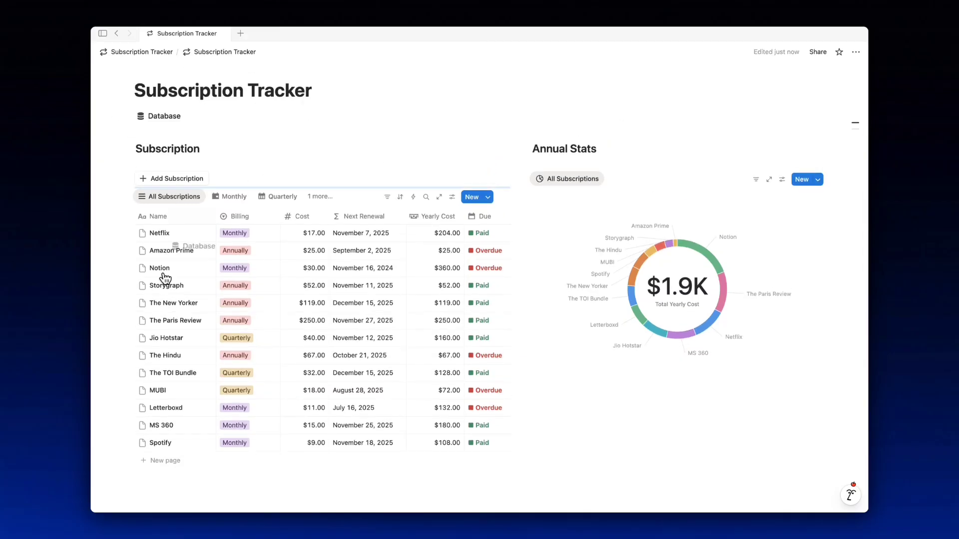
# Place the Database link below the table and open the Database page.
pyautogui.moveTo(165, 277); pyautogui.dragTo(156, 451)
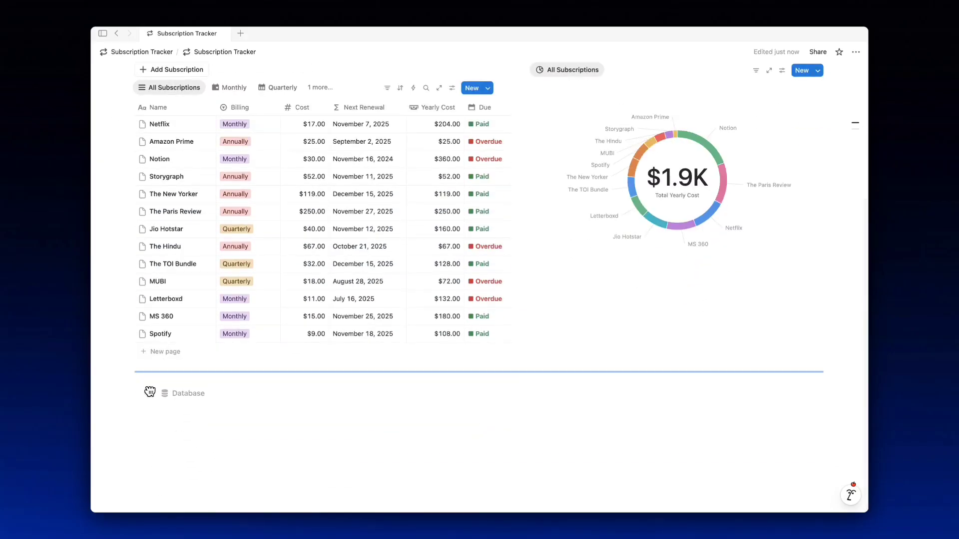
pyautogui.moveTo(150, 392); pyautogui.dragTo(150, 388)
pyautogui.scroll(5, 222, 410)
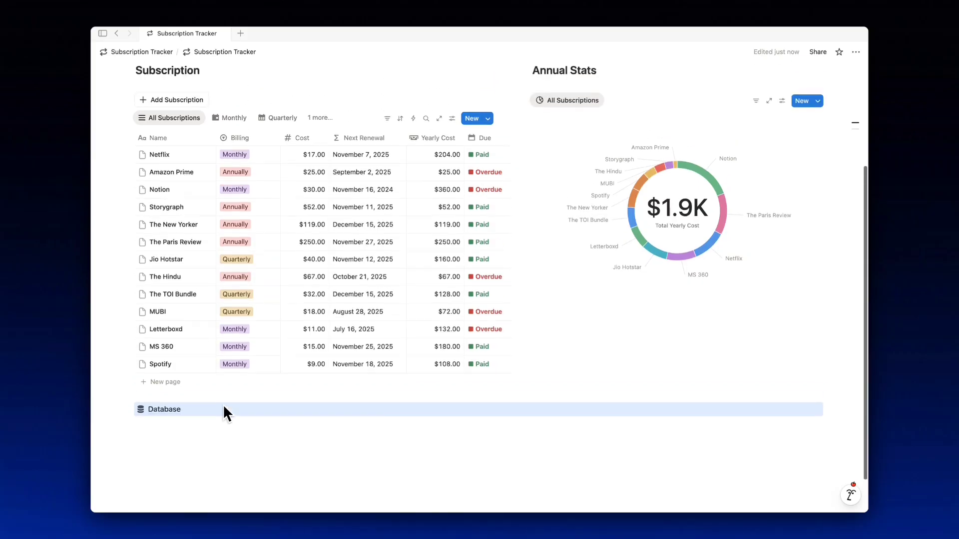
pyautogui.scroll(-4, 224, 407)
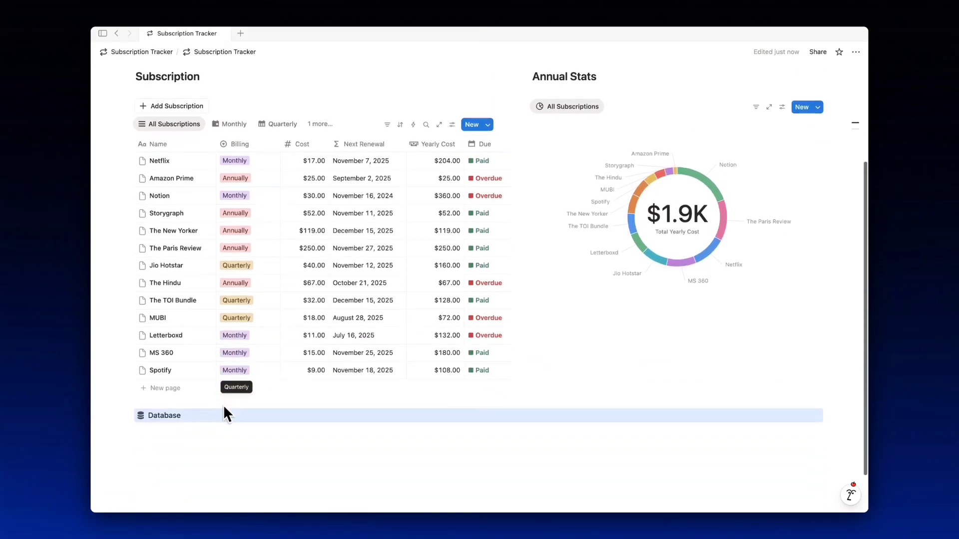
pyautogui.click(172, 392)
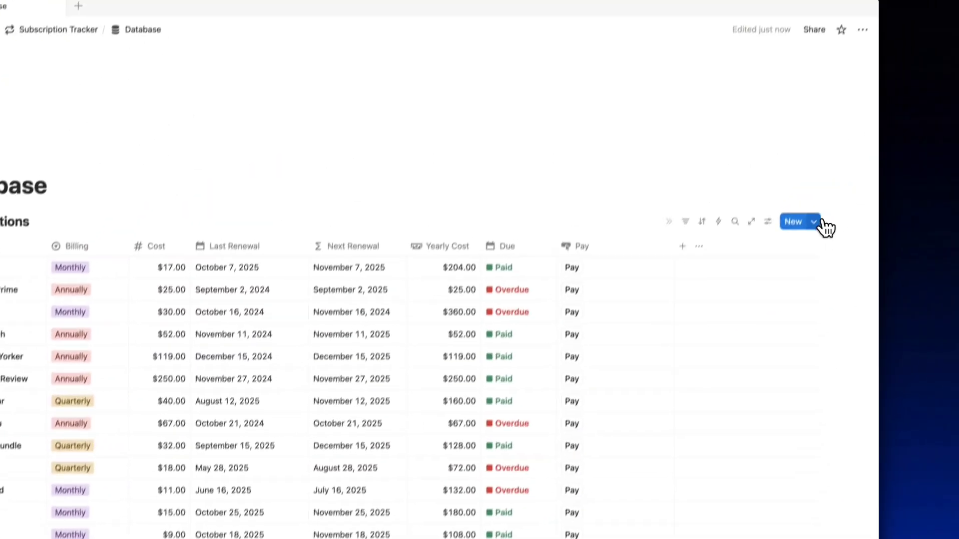
# Create a new subscription template titled New Page.
pyautogui.click(817, 222)
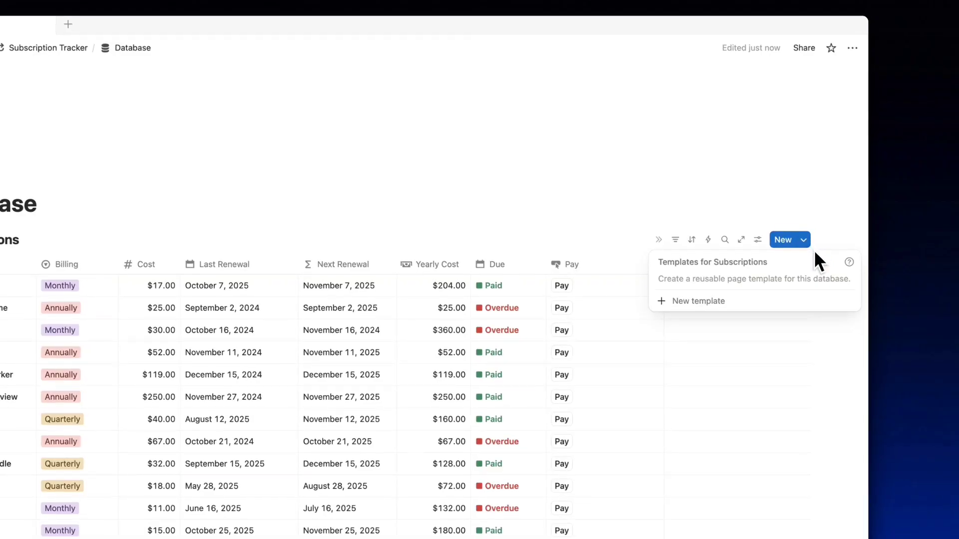
pyautogui.click(750, 280)
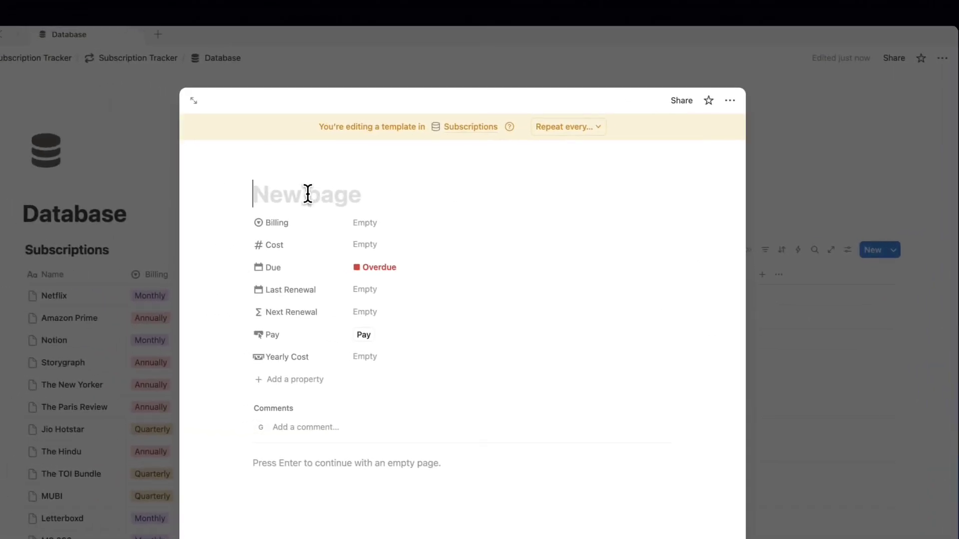
pyautogui.write('New Page')
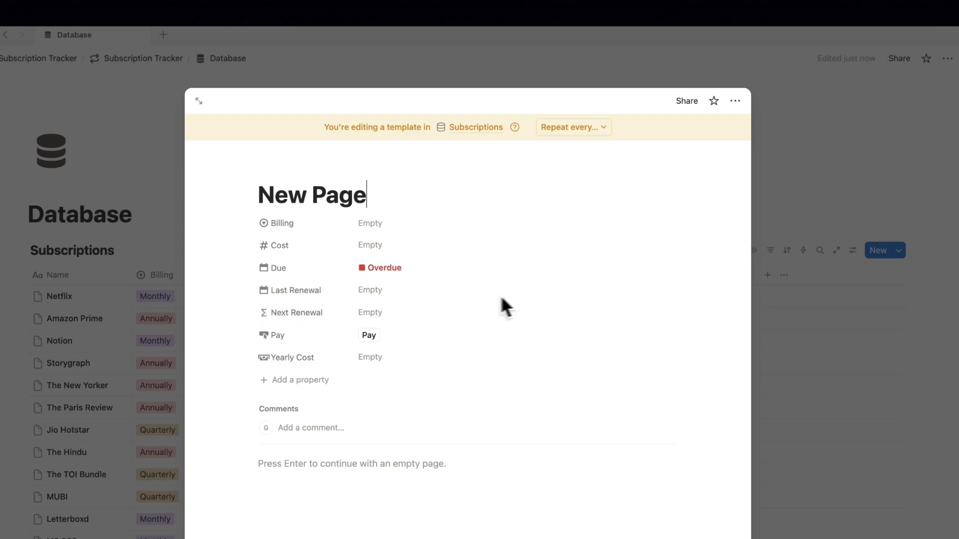
pyautogui.press('Escape')
# Make New Page the default template for all views and reopen it for editing.
pyautogui.click(898, 250)
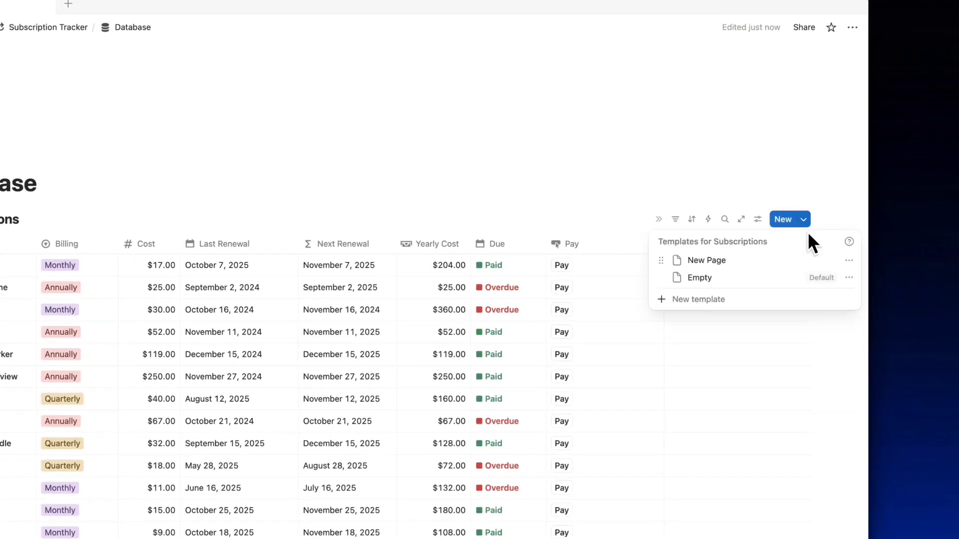
pyautogui.click(849, 260)
pyautogui.click(807, 281)
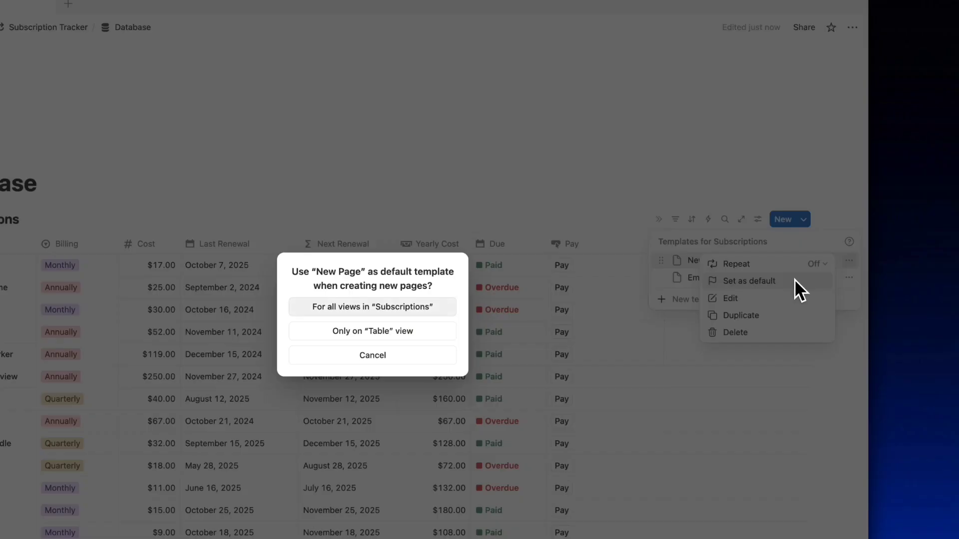
pyautogui.click(399, 300)
pyautogui.click(849, 247)
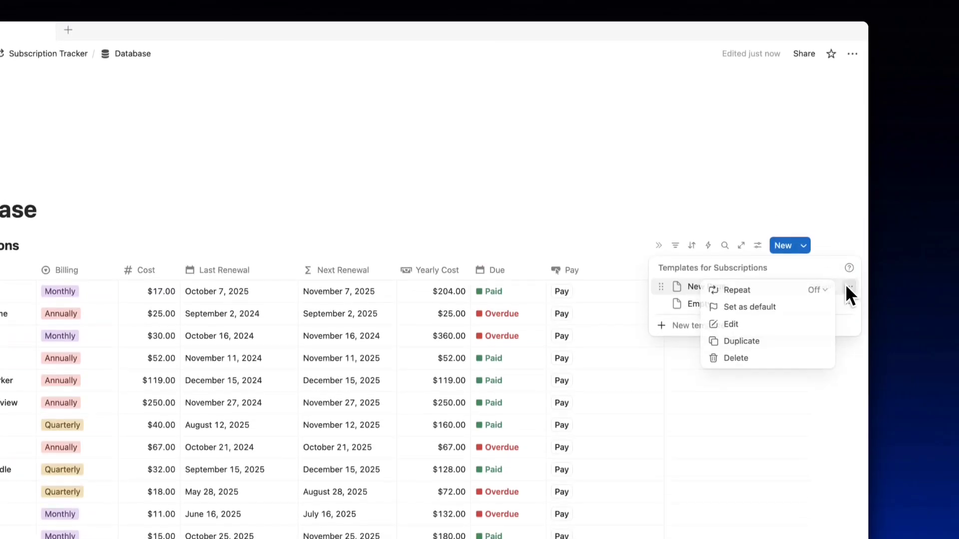
pyautogui.click(748, 332)
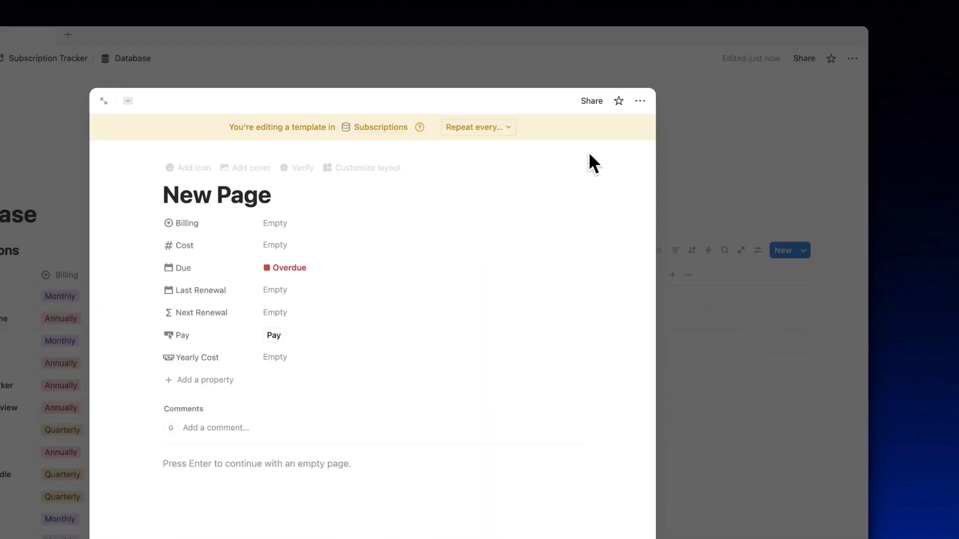
# In Customize layout, pin Billing, Cost, Next Renewal and Pay, then apply to all pages.
pyautogui.click(638, 103)
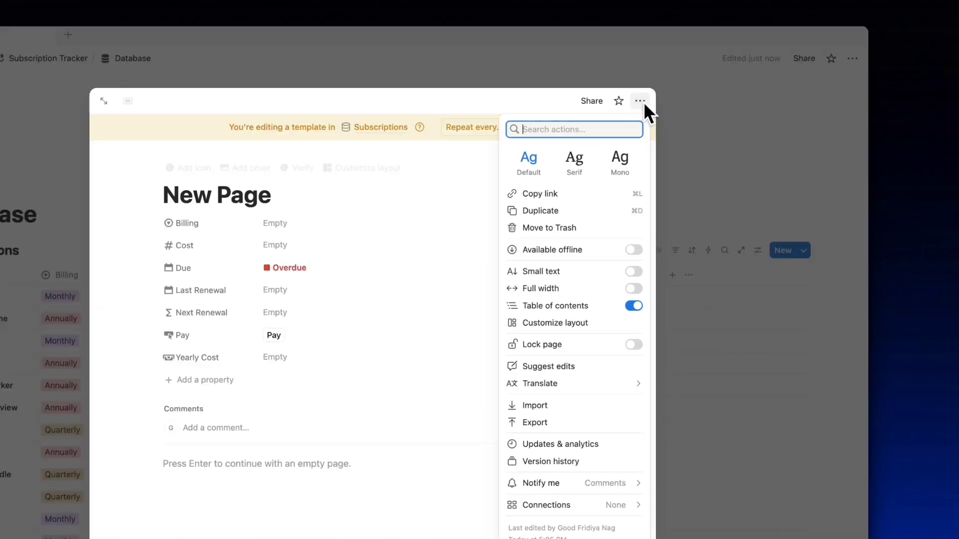
pyautogui.click(579, 324)
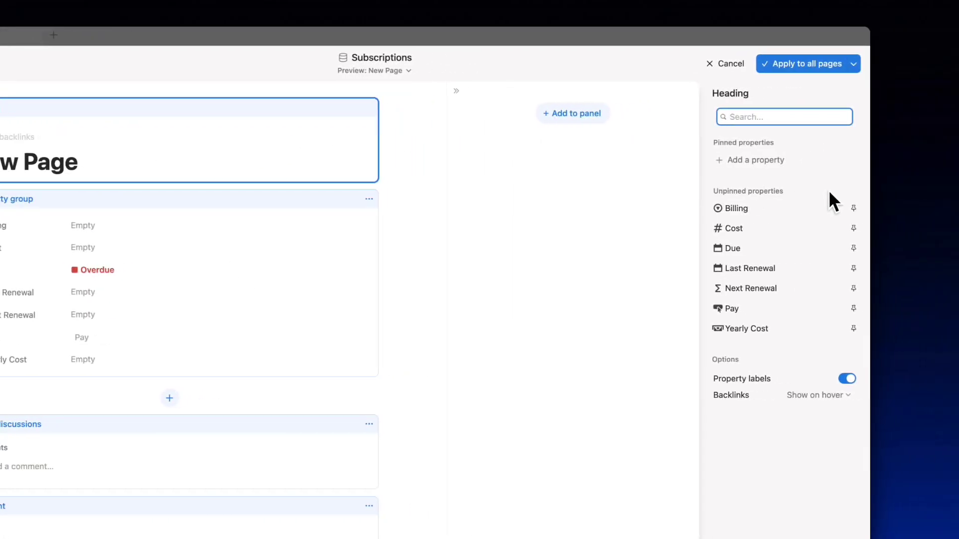
pyautogui.click(851, 208)
pyautogui.click(852, 288)
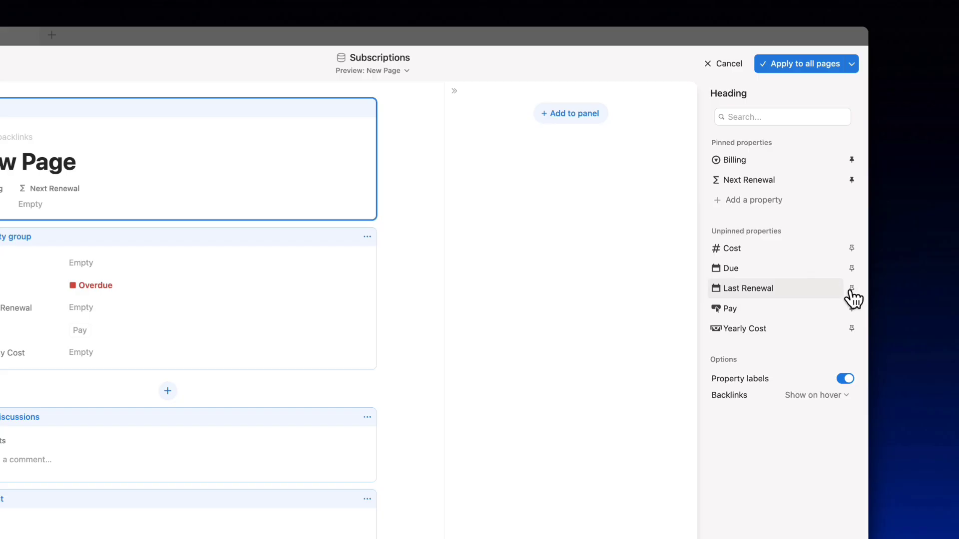
pyautogui.click(852, 249)
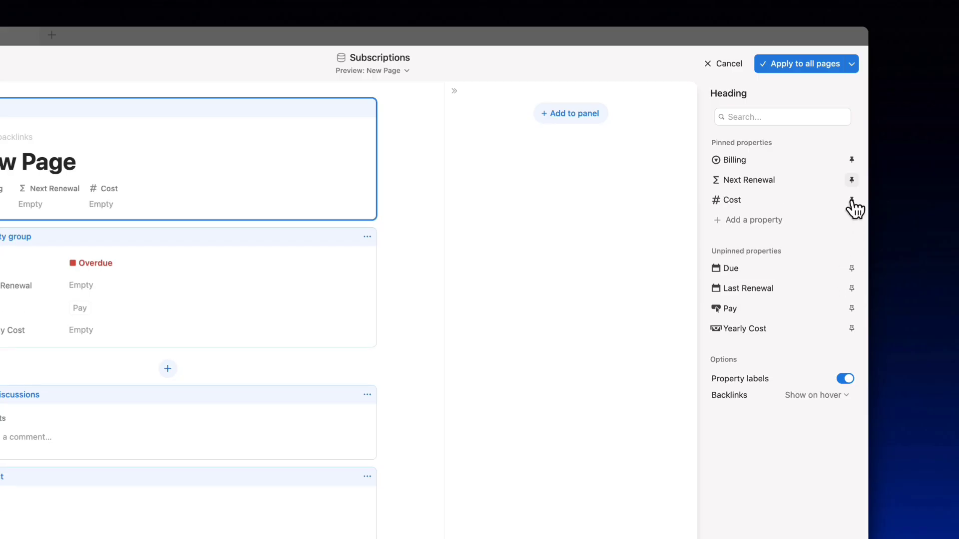
pyautogui.click(851, 180)
pyautogui.click(852, 288)
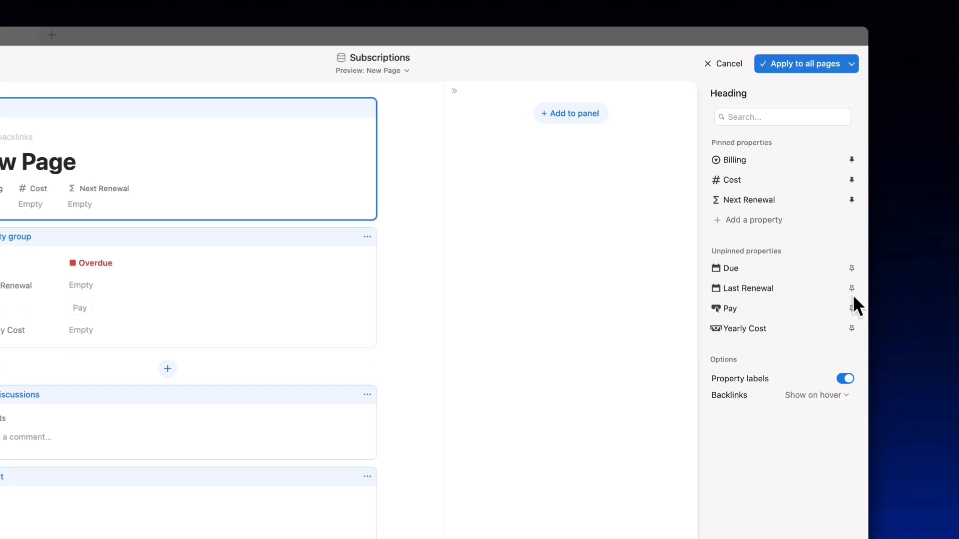
pyautogui.click(852, 309)
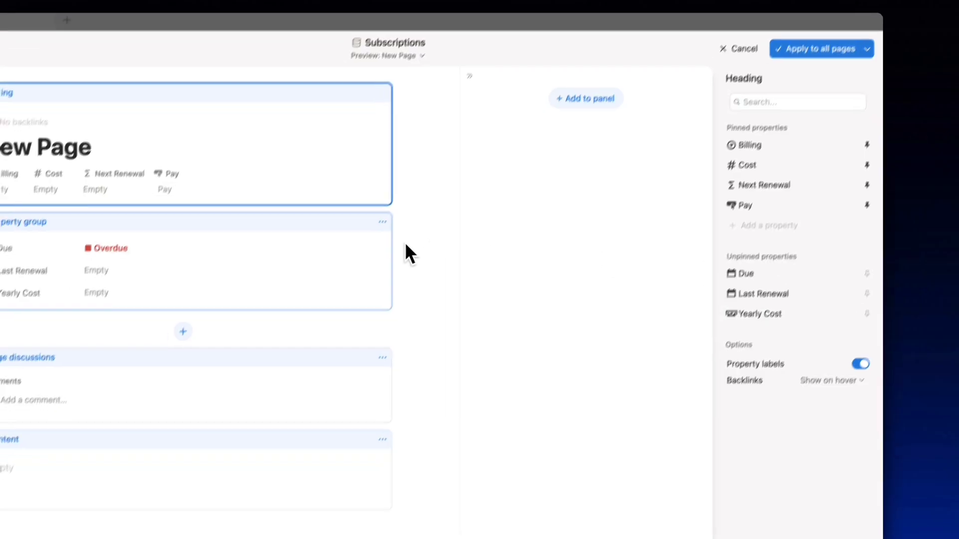
pyautogui.click(442, 277)
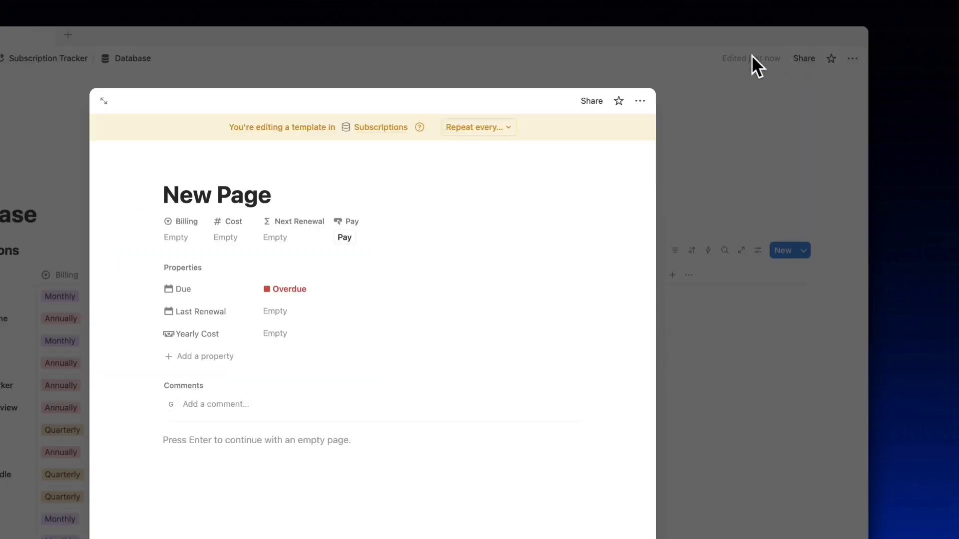
pyautogui.click(739, 89)
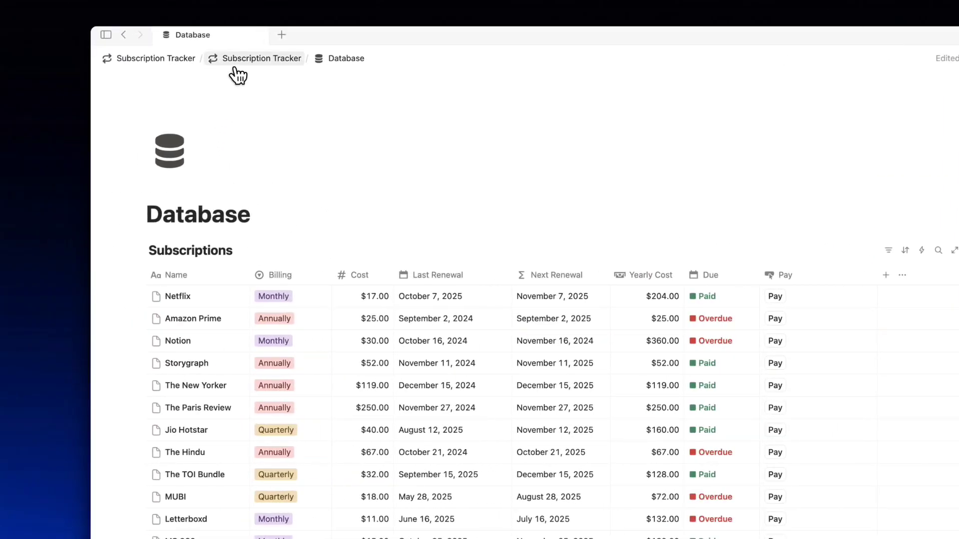
# Return to the Subscription Tracker page and show the Cost column's sum, $685.00.
pyautogui.click(234, 67)
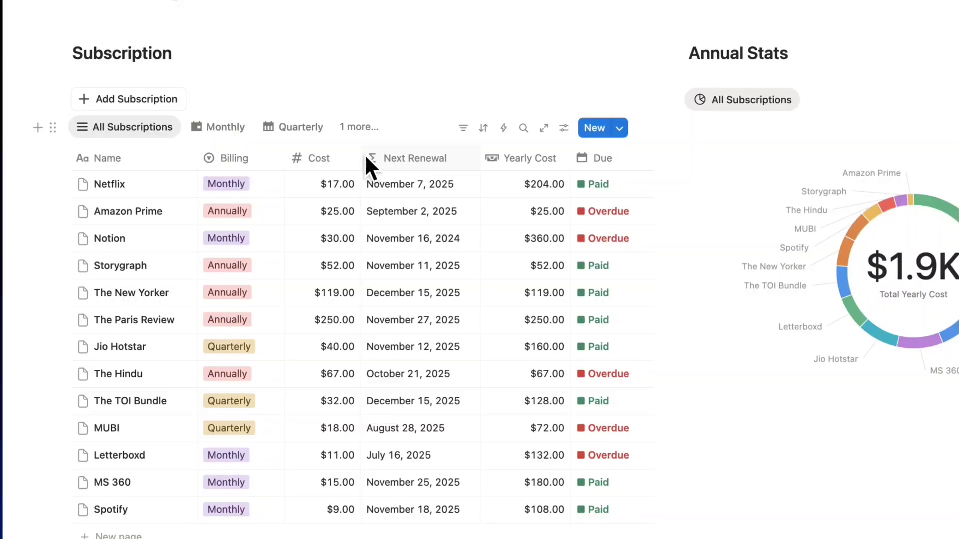
pyautogui.click(330, 159)
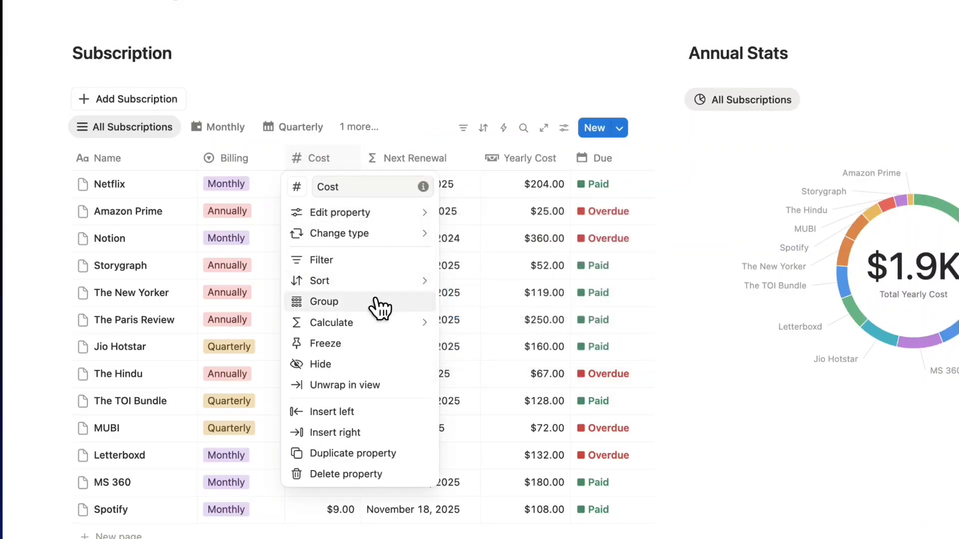
pyautogui.moveTo(380, 323)
pyautogui.moveTo(468, 356)
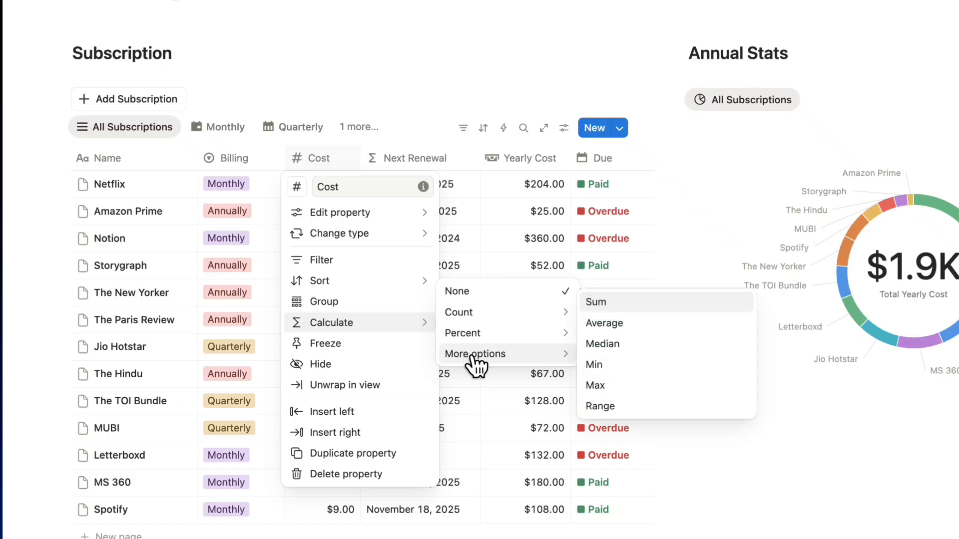
pyautogui.click(630, 308)
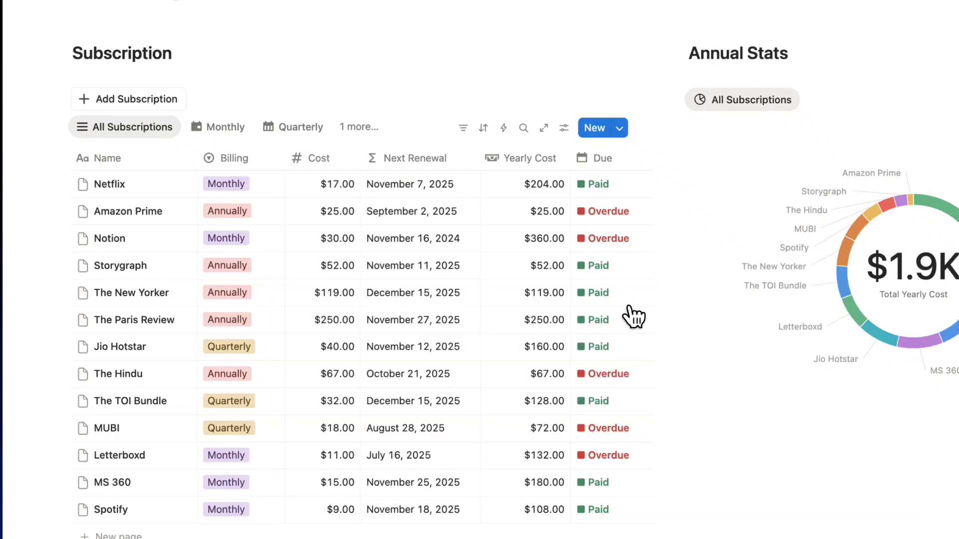
# Show the Yearly Cost column's sum, $1,857.00.
pyautogui.click(557, 160)
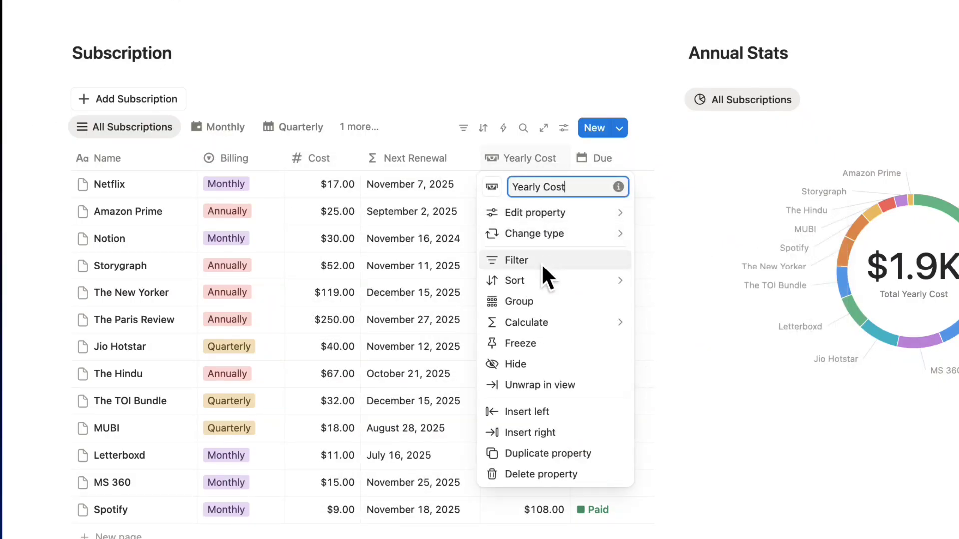
pyautogui.moveTo(551, 327)
pyautogui.moveTo(669, 353)
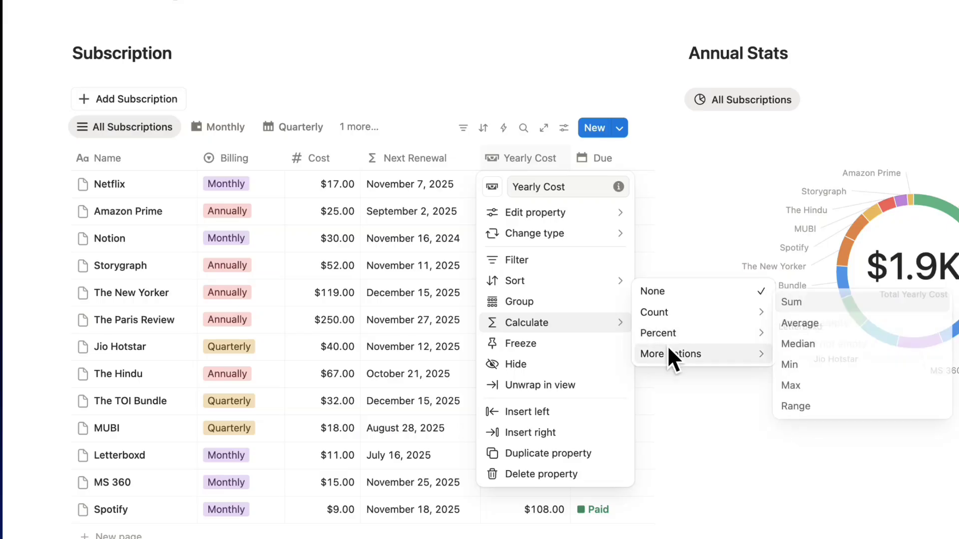
pyautogui.click(632, 322)
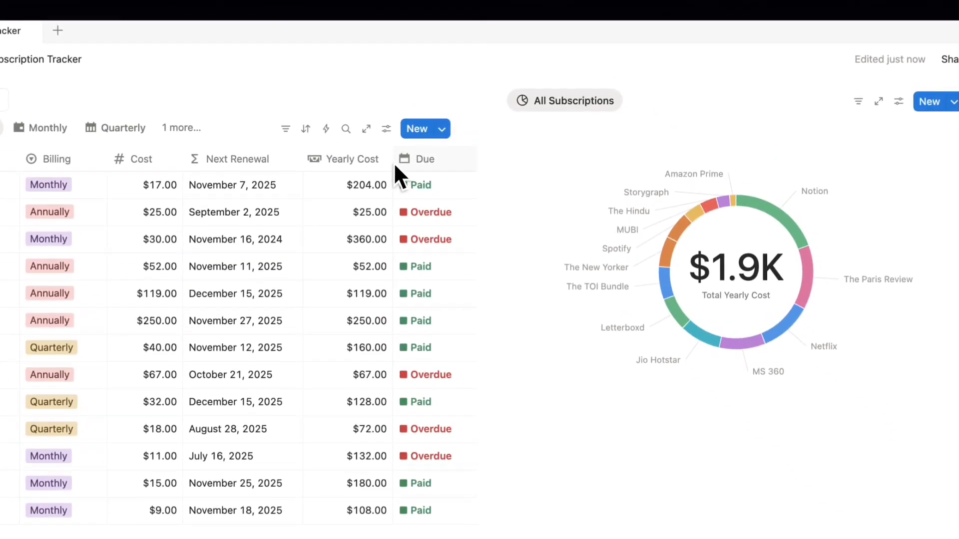
# Narrow the Yearly Cost column so the Pay column appears, then review the page.
pyautogui.moveTo(400, 114); pyautogui.dragTo(381, 116)
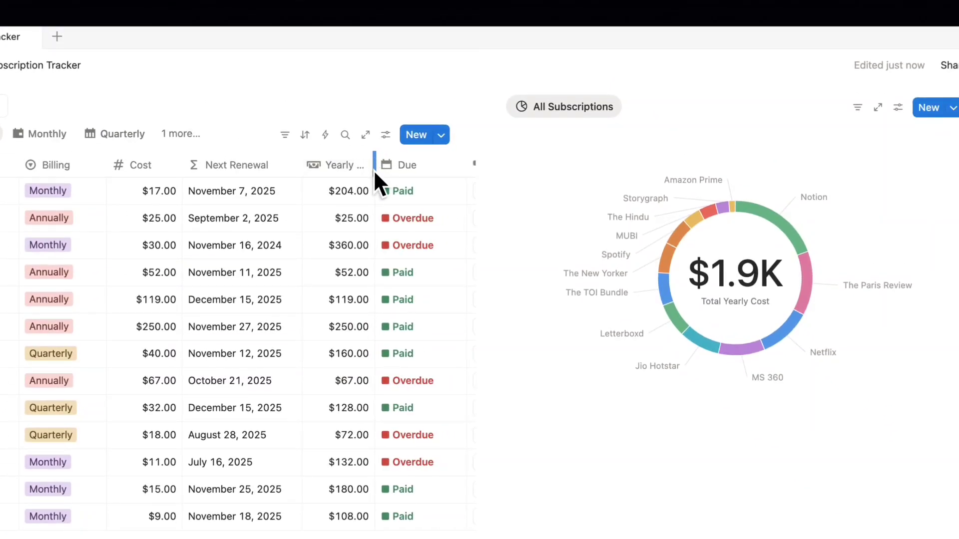
pyautogui.scroll(3, 374, 170)
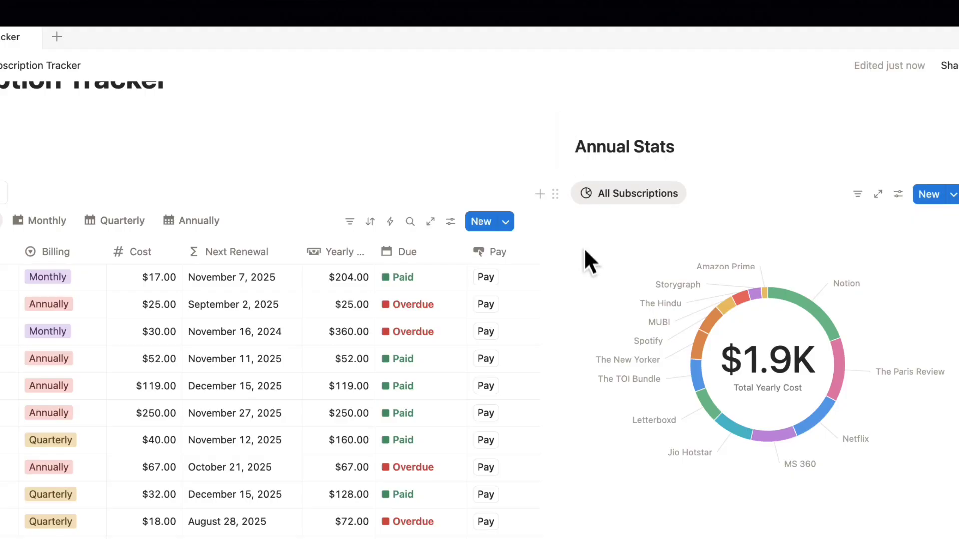
pyautogui.scroll(-4, 586, 354)
pyautogui.scroll(5, 586, 349)
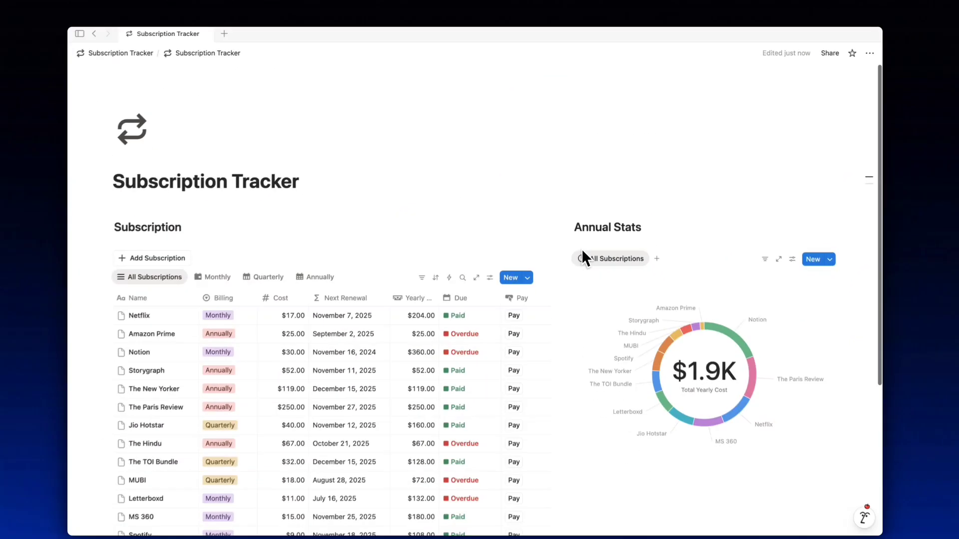
pyautogui.scroll(-4, 583, 258)
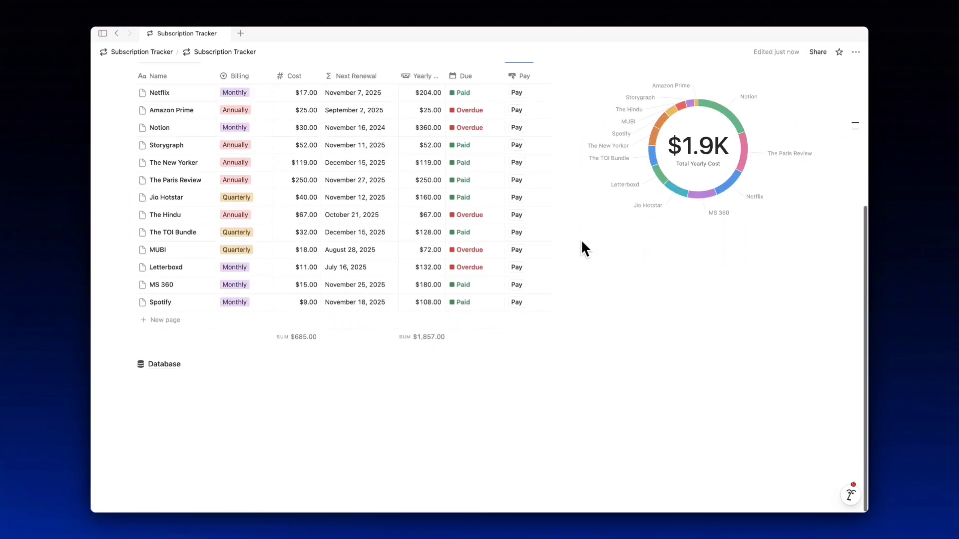
pyautogui.scroll(-3, 582, 243)
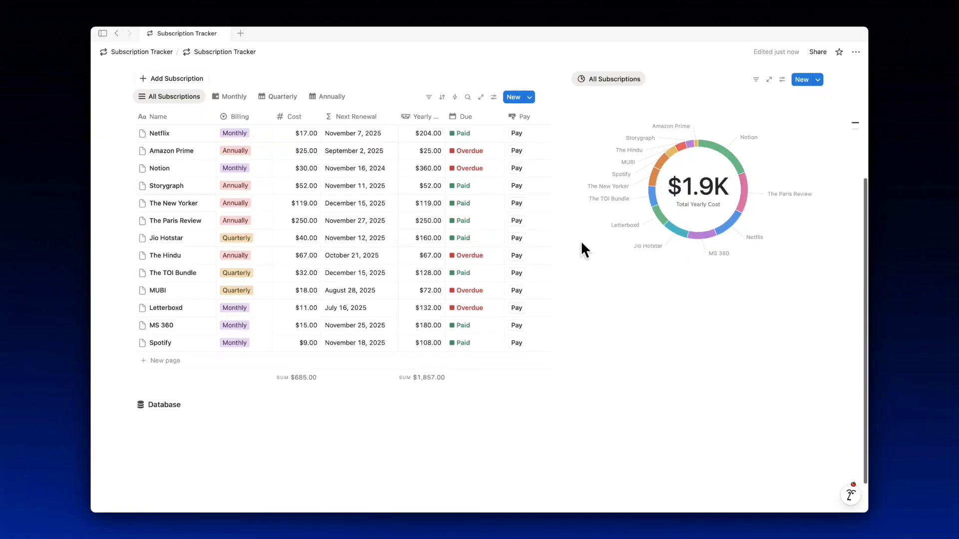